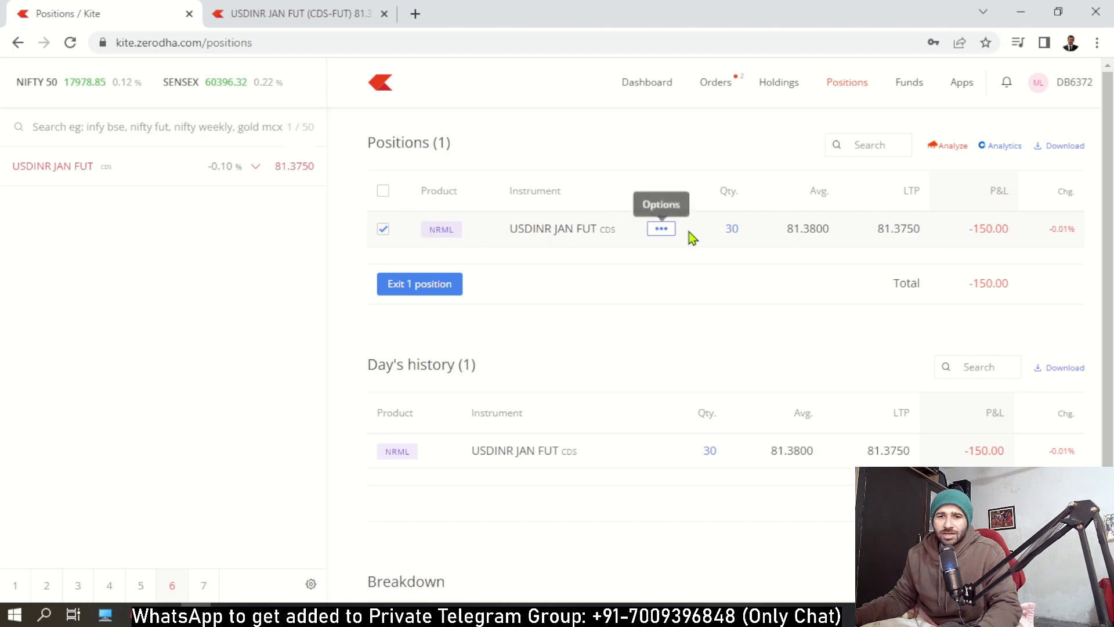
Step: Review the executed USDINR JAN FUT buy order and highlight its execution time
{"action": "left_click", "coordinate": [705, 88]}
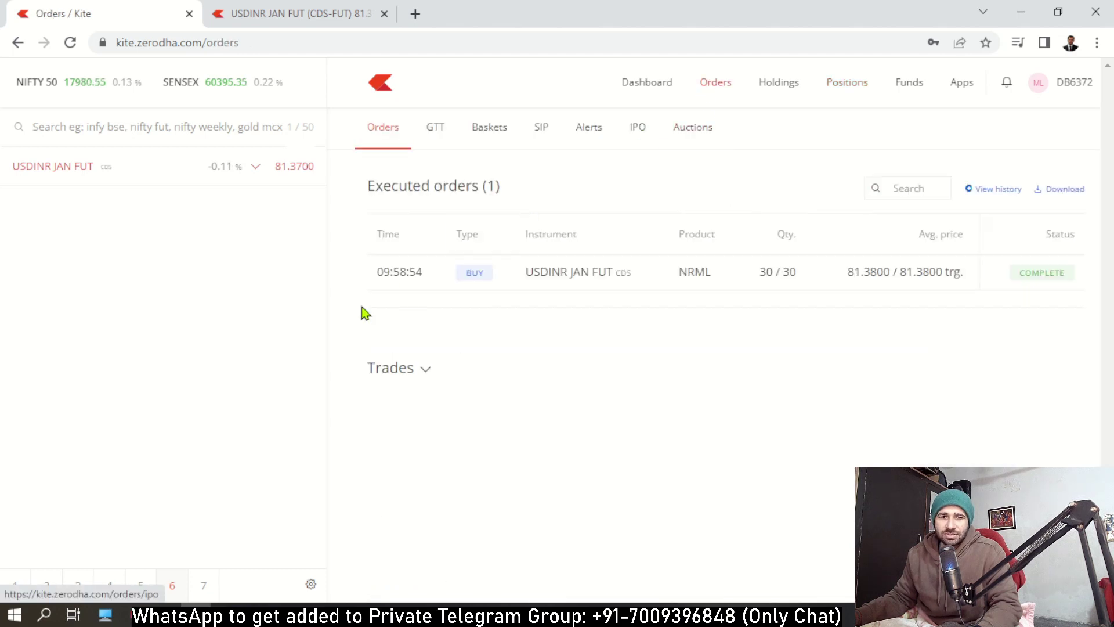
{"action": "left_click_drag", "start_coordinate": [384, 273], "coordinate": [423, 276]}
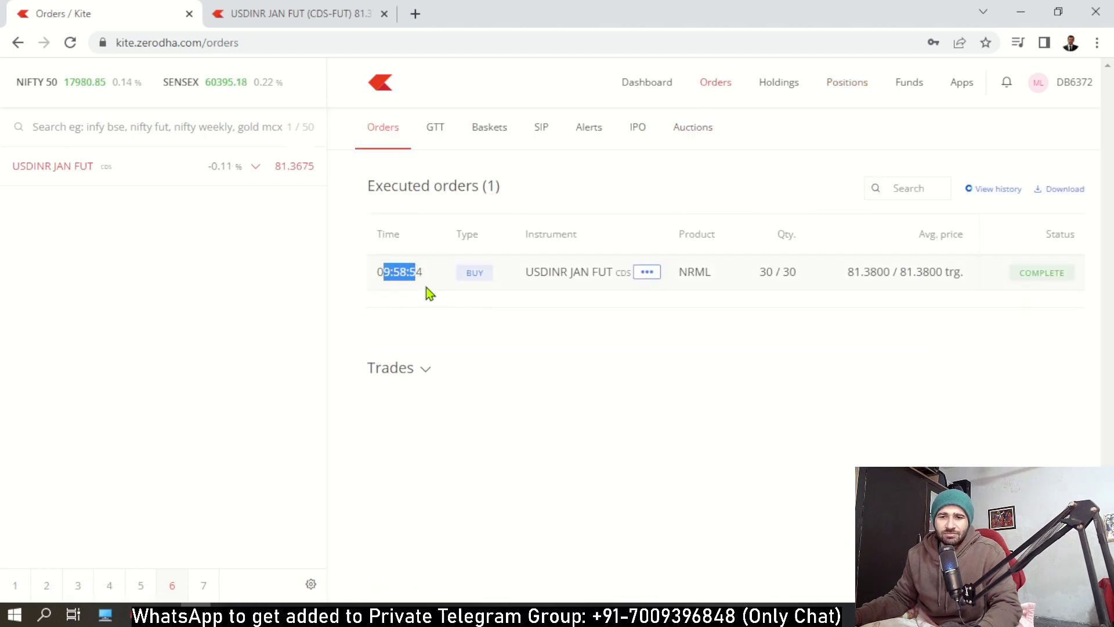
{"action": "left_click", "coordinate": [492, 317]}
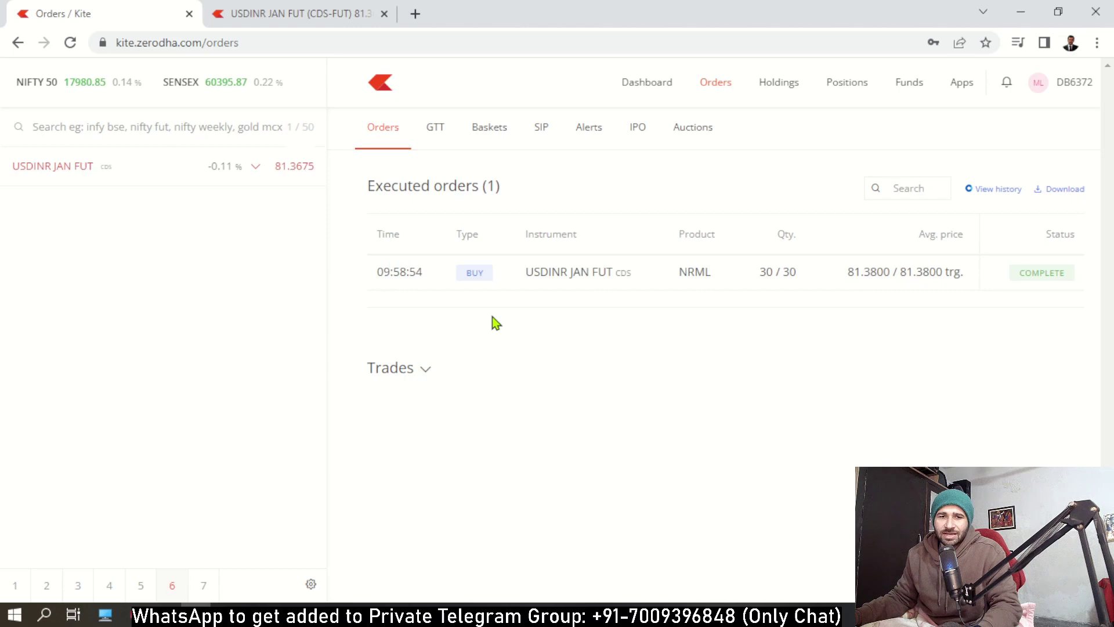
Step: Check the open USDINR JAN FUT position against its 5-minute chart and highlight its P&L
{"action": "left_click", "coordinate": [851, 92]}
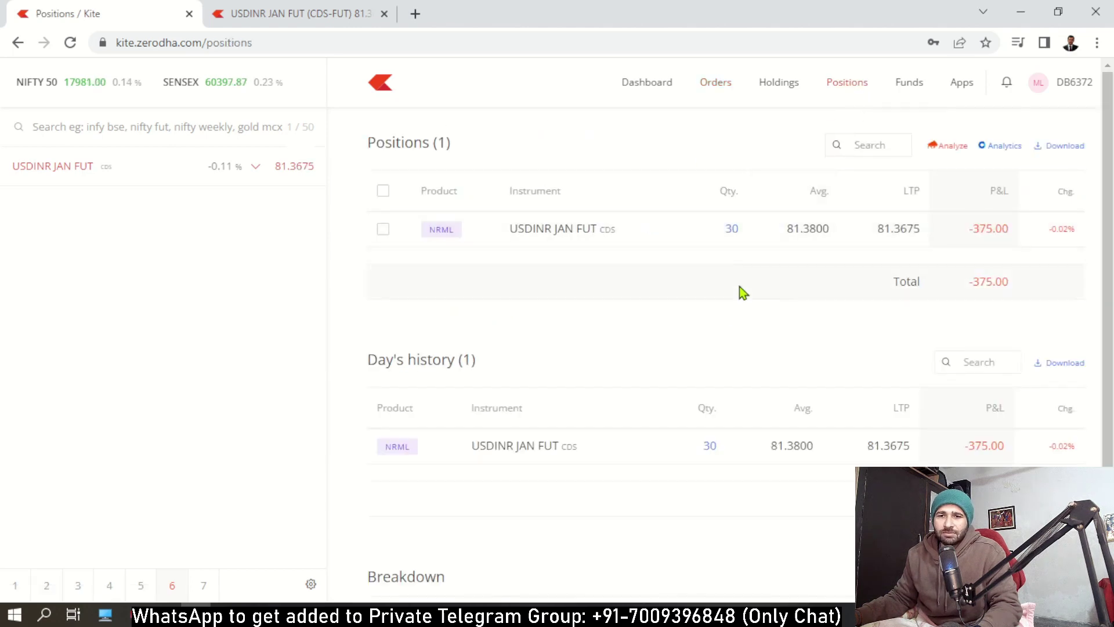
{"action": "left_click", "coordinate": [280, 9]}
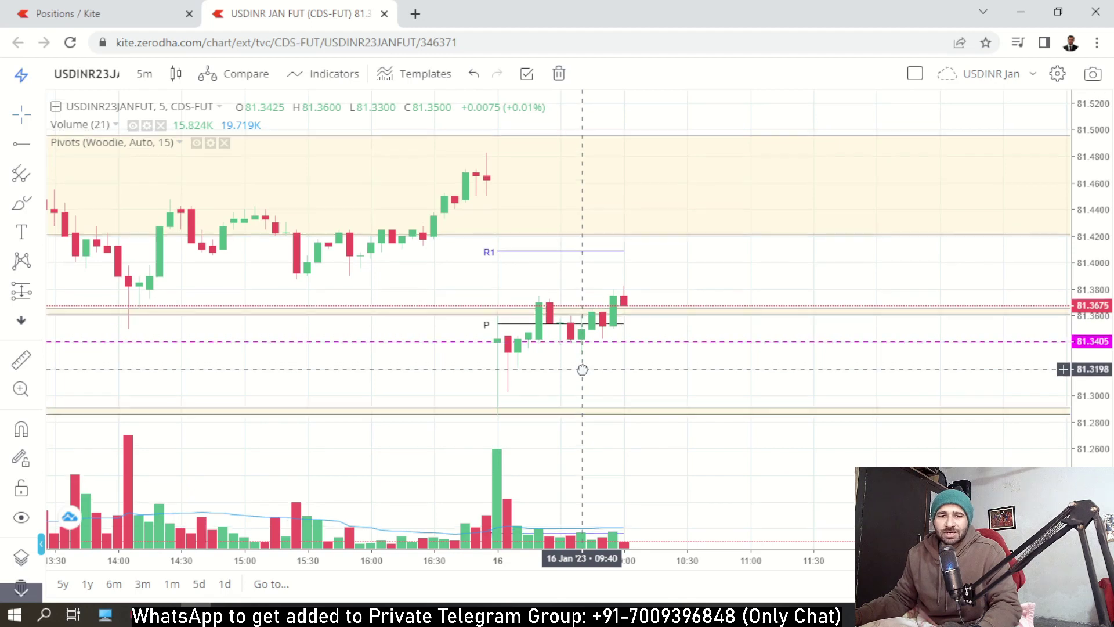
{"action": "left_click", "coordinate": [43, 11]}
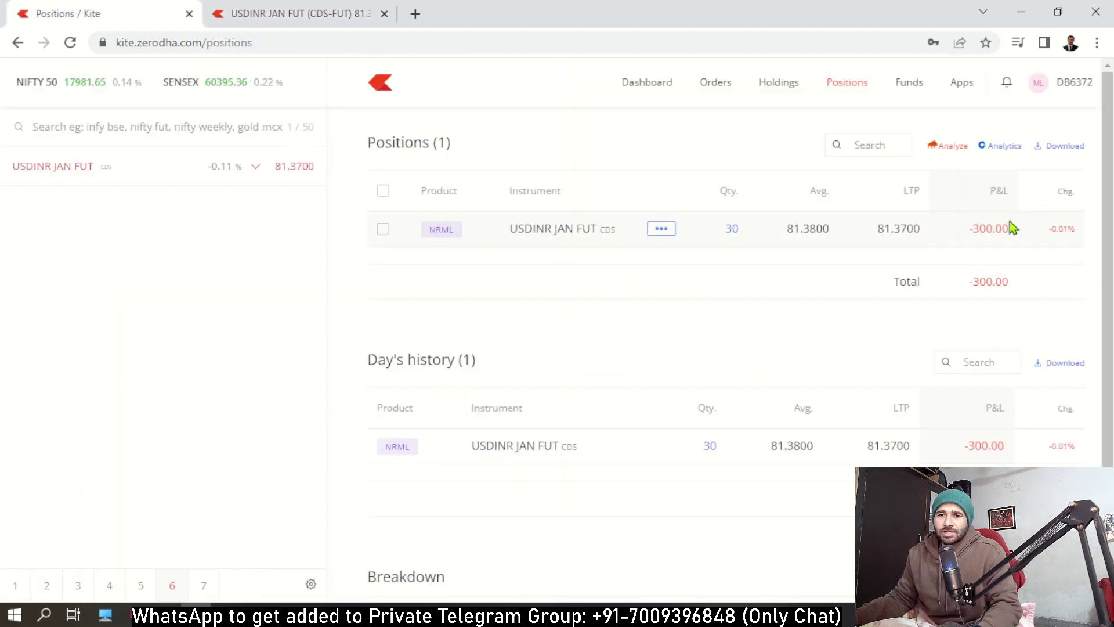
{"action": "left_click_drag", "start_coordinate": [1015, 230], "coordinate": [965, 231]}
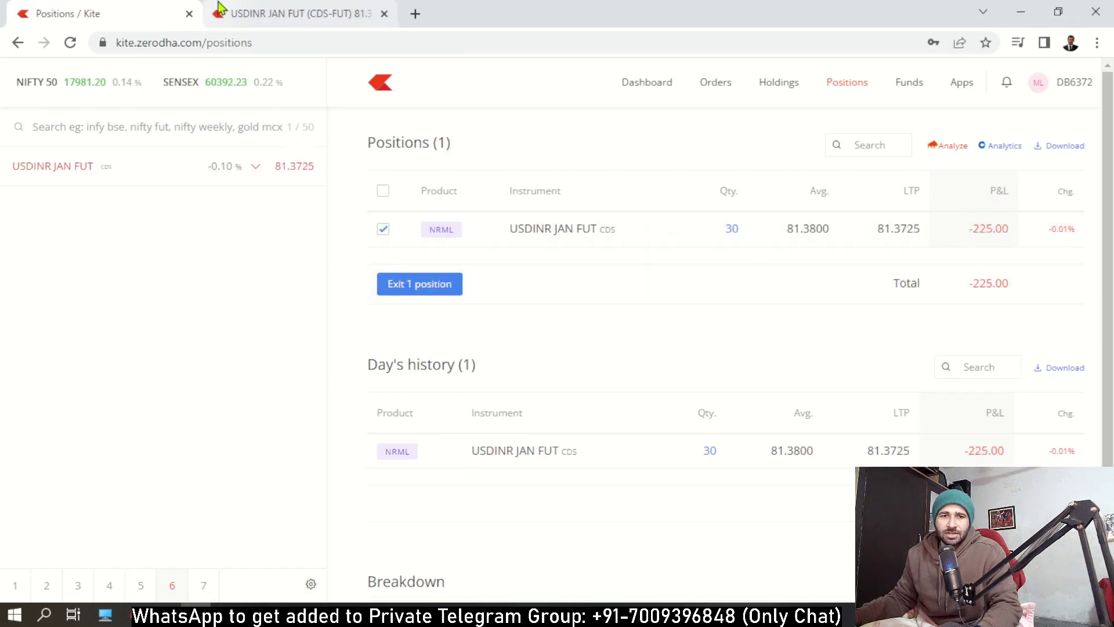
Step: Examine the recent candles, pivot levels and shaded price zones on the USDINR JAN FUT 5-minute chart
{"action": "left_click", "coordinate": [257, 10]}
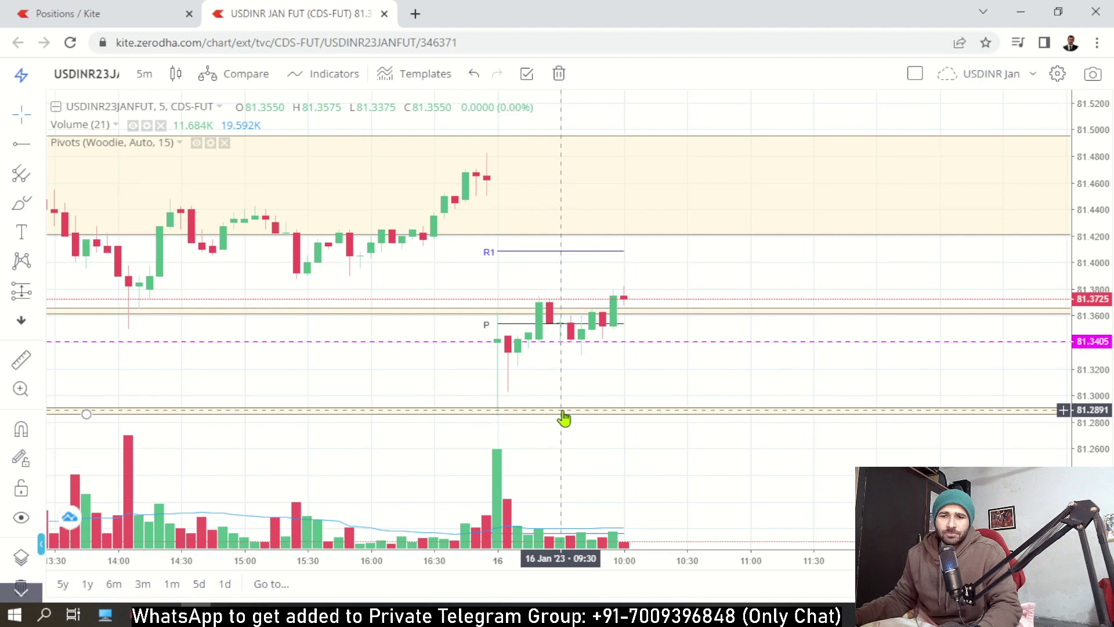
{"action": "scroll", "coordinate": [558, 412], "scroll_direction": "down", "scroll_amount": 3}
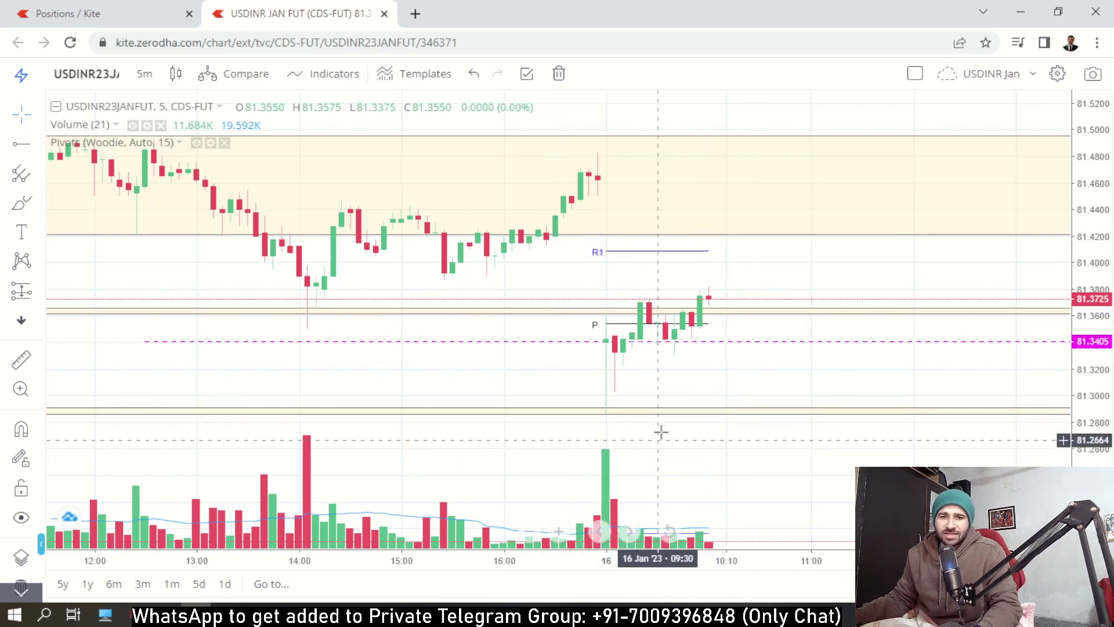
{"action": "scroll", "coordinate": [655, 416], "scroll_direction": "up", "scroll_amount": 2}
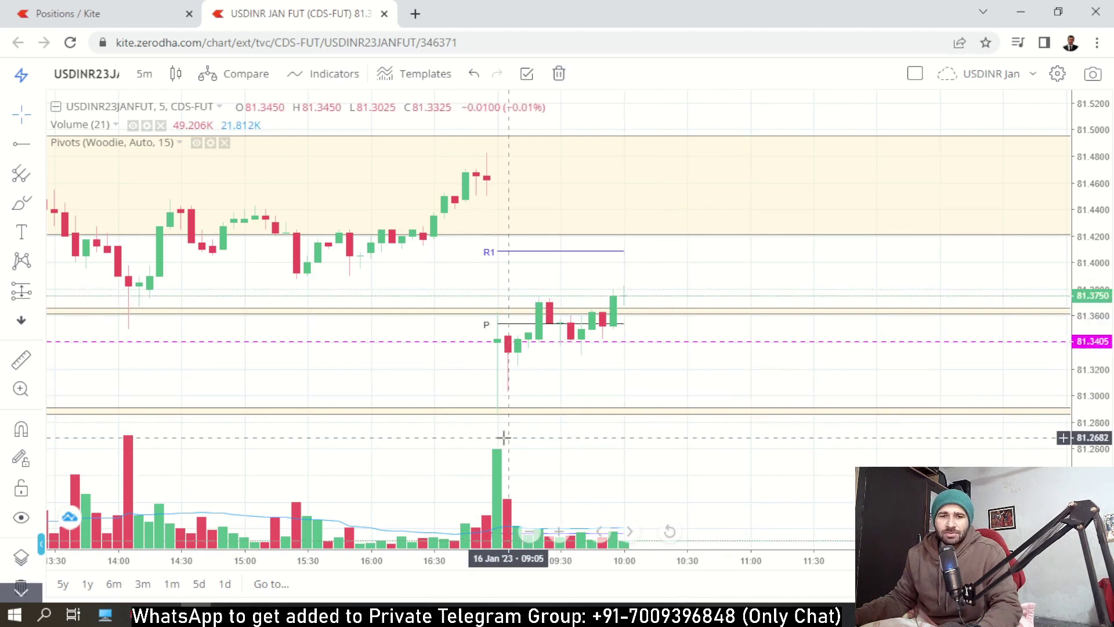
{"action": "scroll", "coordinate": [585, 425], "scroll_direction": "down", "scroll_amount": 1}
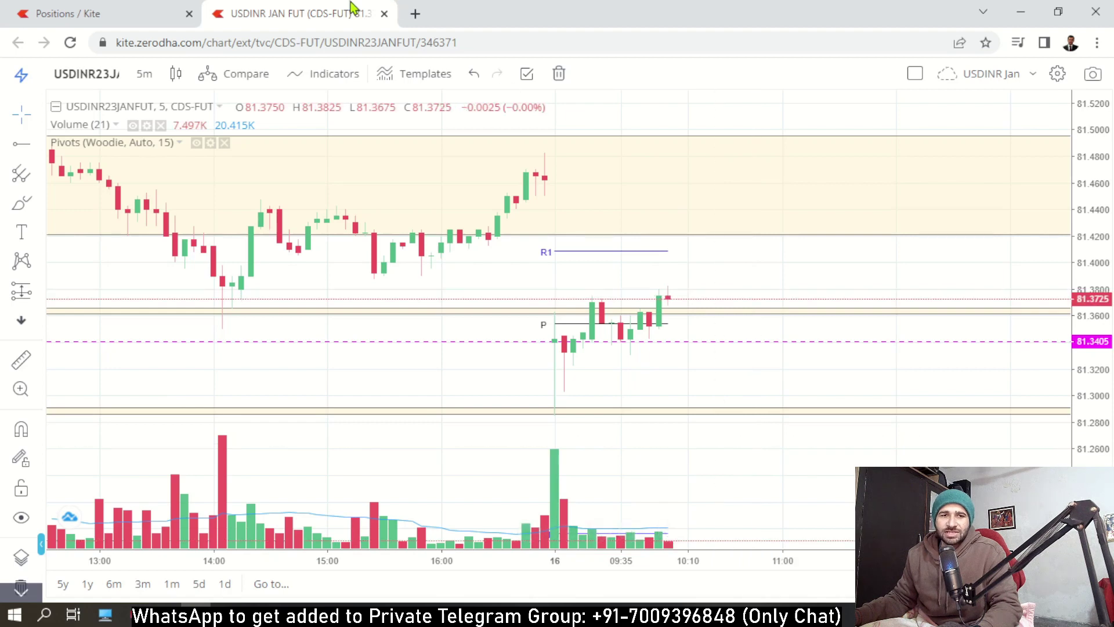
Step: Check the quantity and P&L of the open USDINR JAN FUT position
{"action": "left_click", "coordinate": [97, 13]}
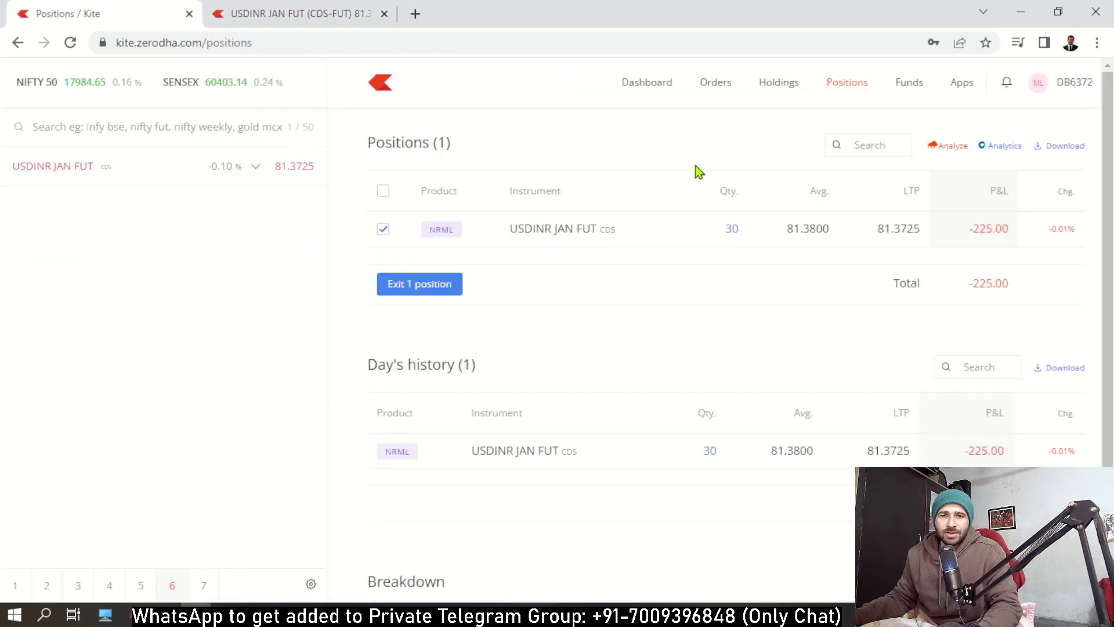
{"action": "left_click", "coordinate": [720, 227]}
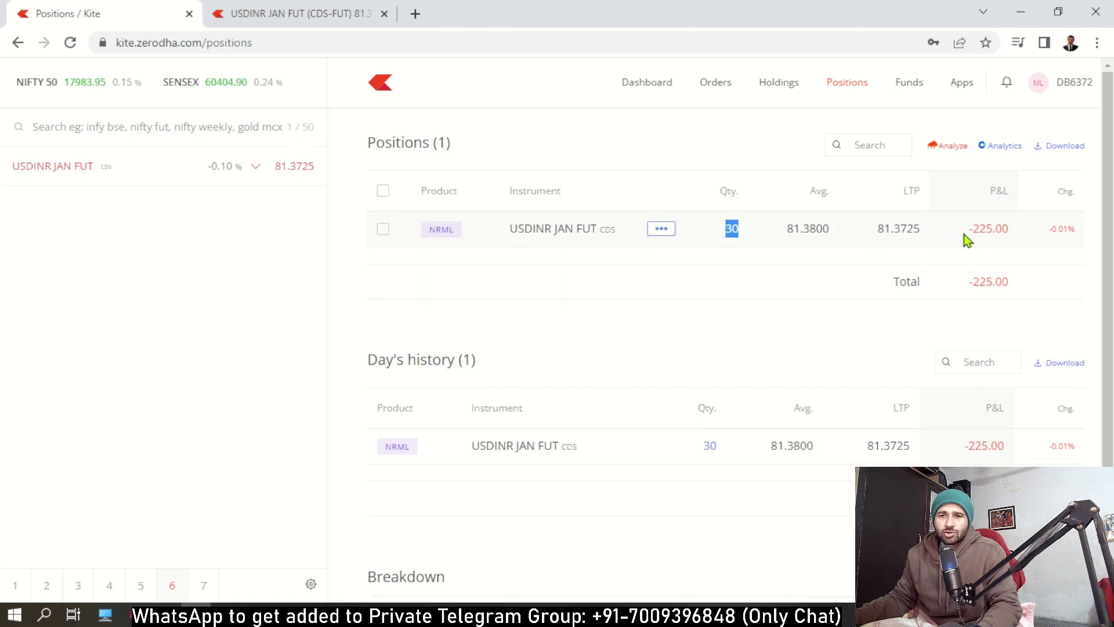
{"action": "left_click_drag", "start_coordinate": [963, 234], "coordinate": [1015, 236]}
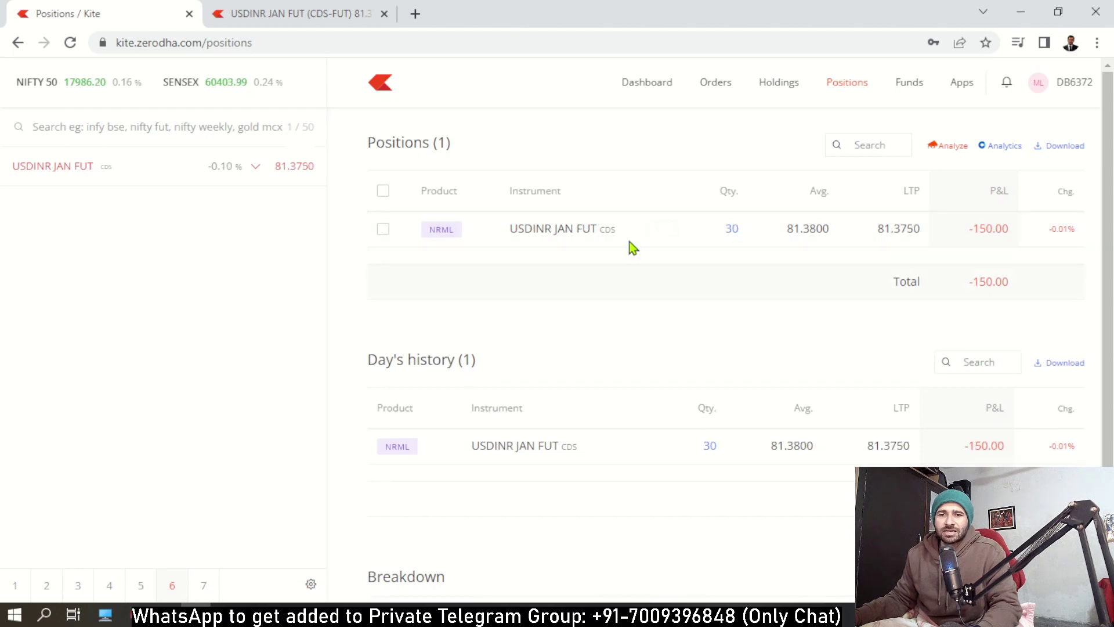
Step: Look at the latest USDINR JAN FUT price move on the chart and highlight the open position's running P&L
{"action": "left_click", "coordinate": [335, 24]}
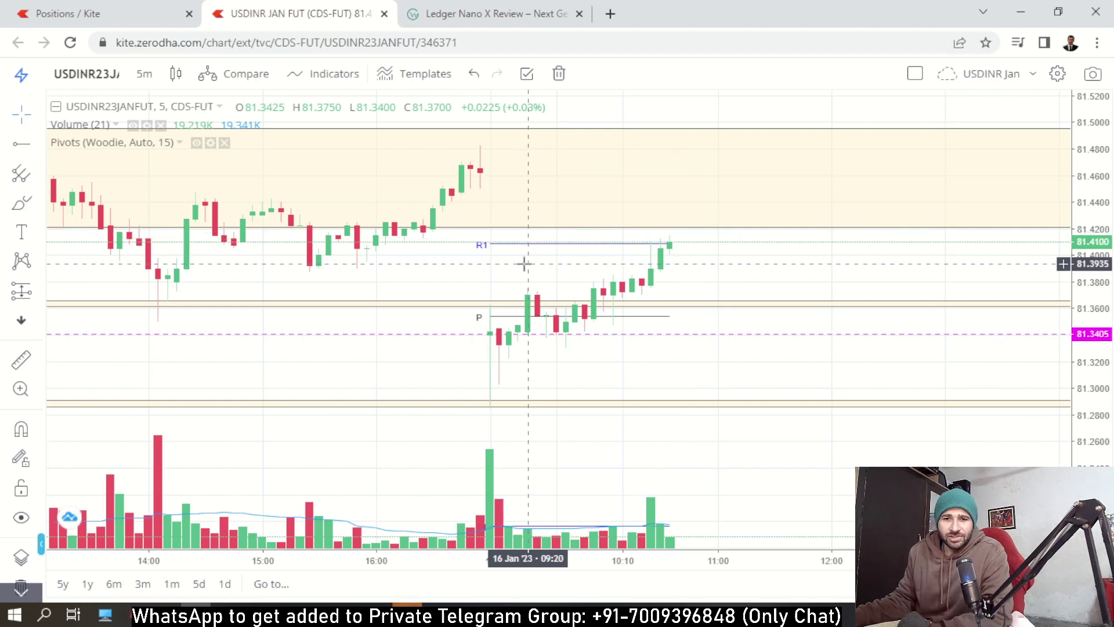
{"action": "left_click", "coordinate": [68, 10]}
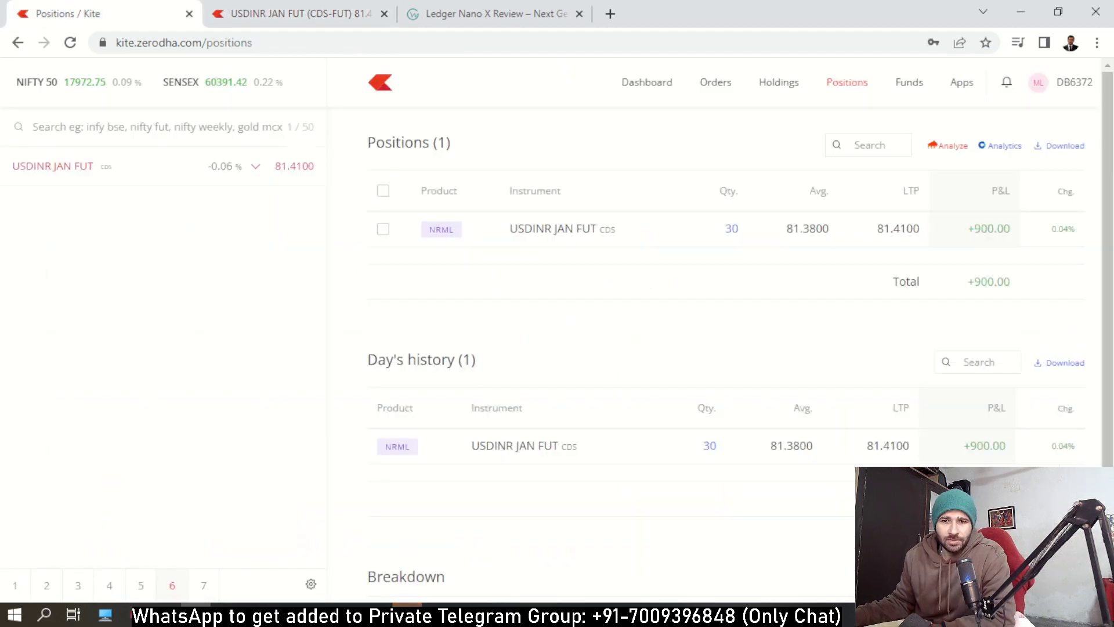
{"action": "left_click_drag", "start_coordinate": [995, 233], "coordinate": [950, 240]}
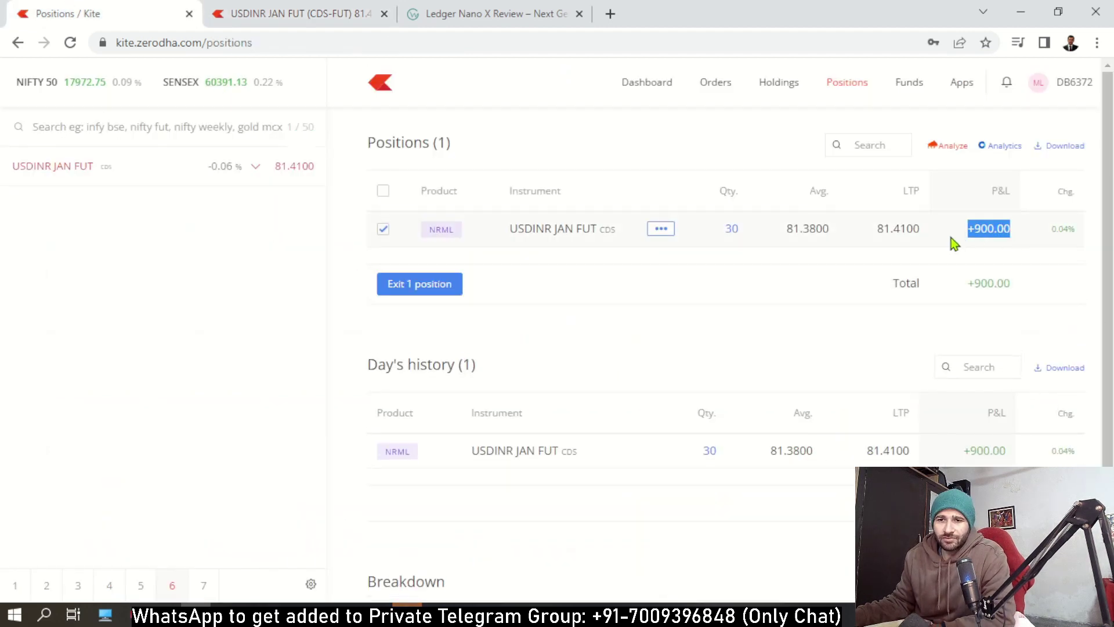
{"action": "left_click", "coordinate": [784, 327]}
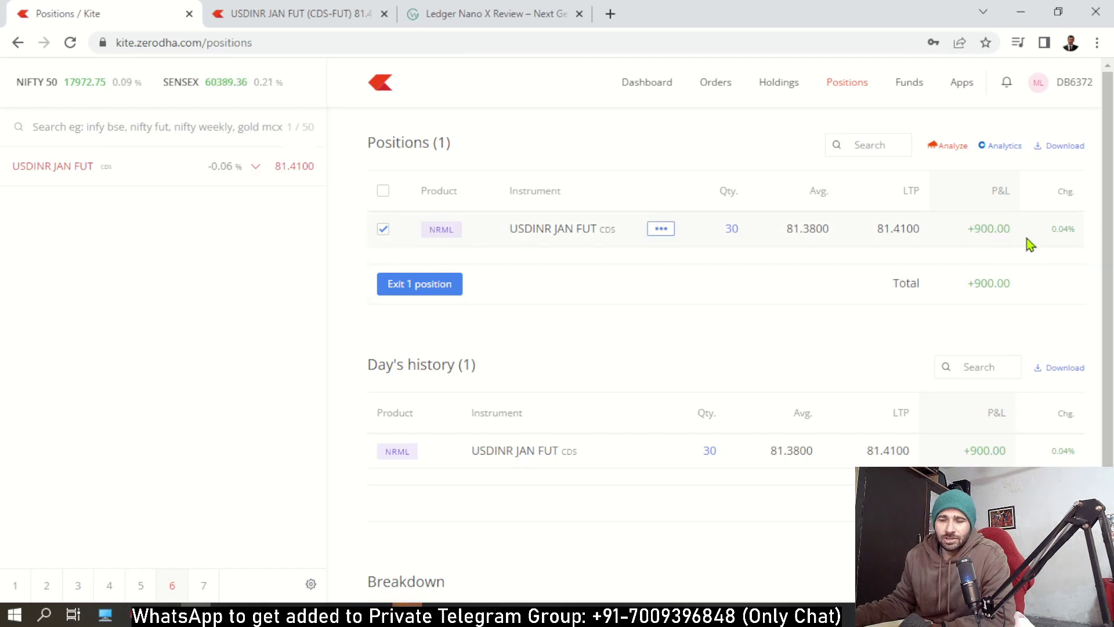
{"action": "left_click_drag", "start_coordinate": [1005, 247], "coordinate": [959, 242]}
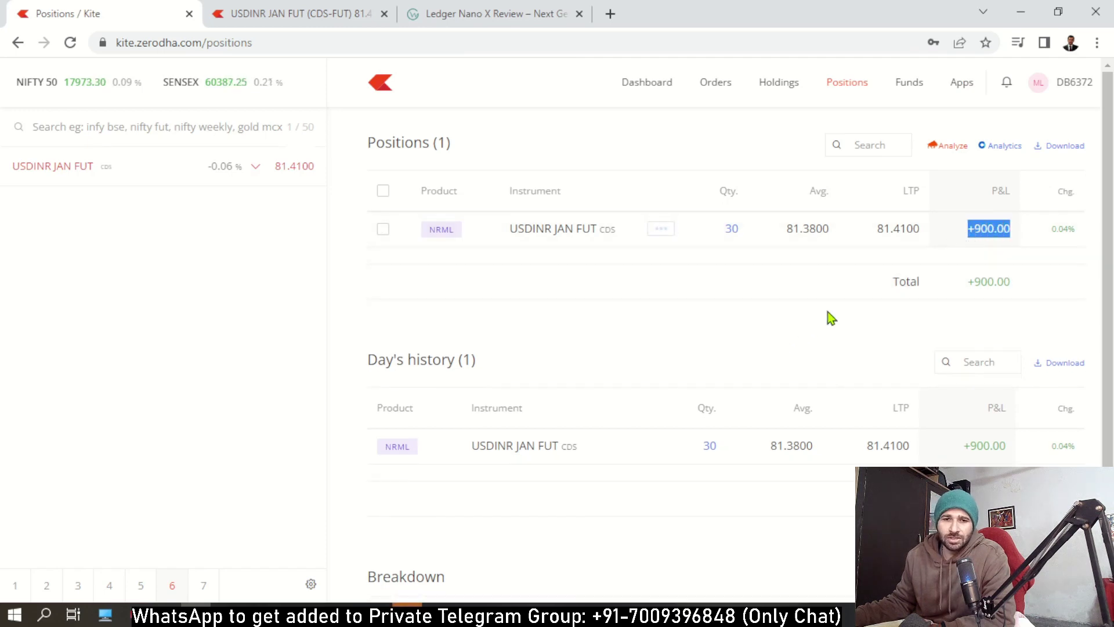
{"action": "left_click", "coordinate": [813, 321]}
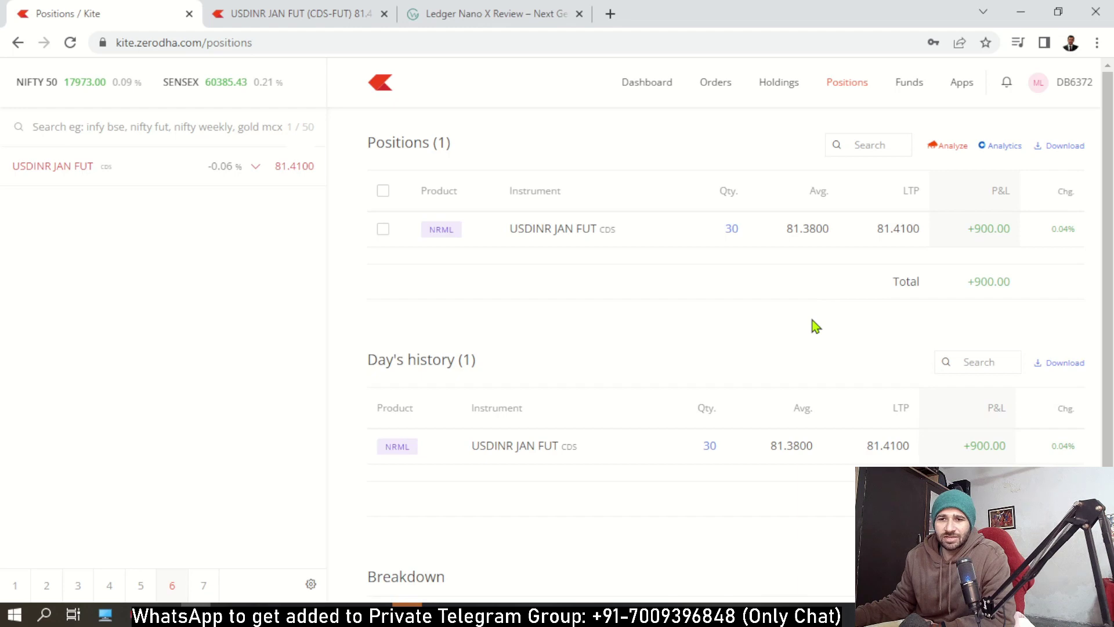
Step: Compare the price action around the R1 pivot on the USDINR JAN FUT chart with the open position's P&L
{"action": "left_click", "coordinate": [340, 13]}
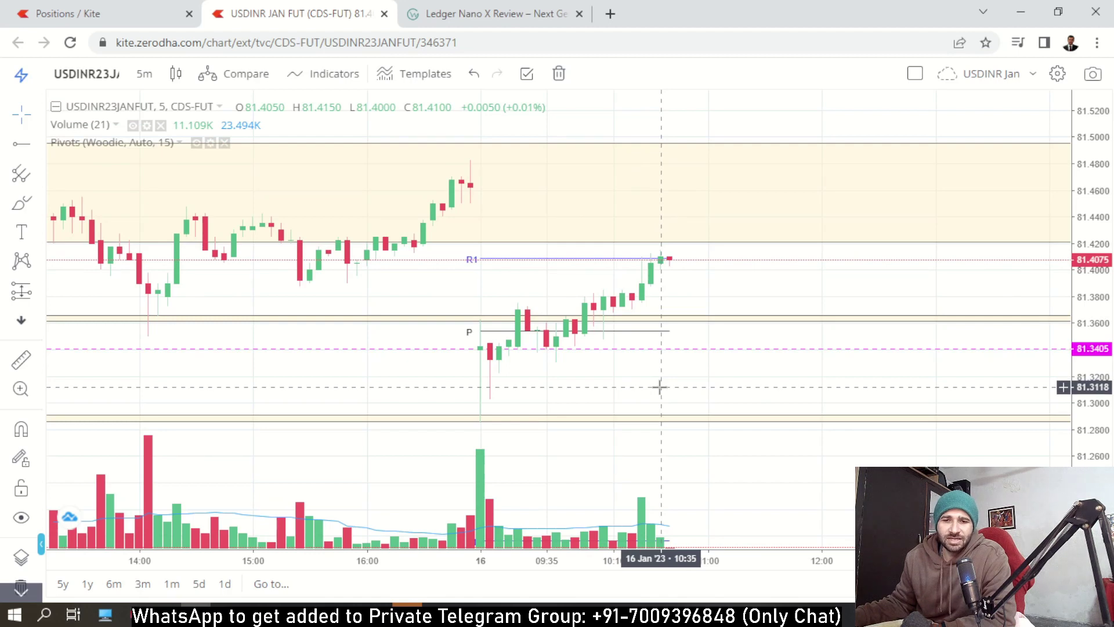
{"action": "scroll", "coordinate": [660, 387], "scroll_direction": "down", "scroll_amount": 1}
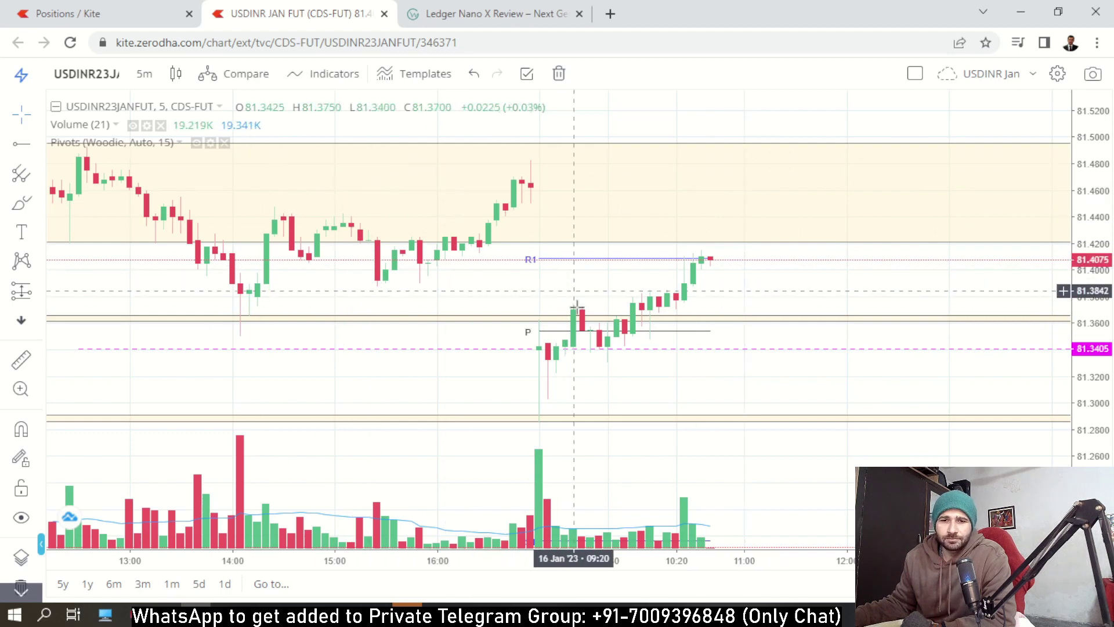
{"action": "left_click", "coordinate": [158, 22]}
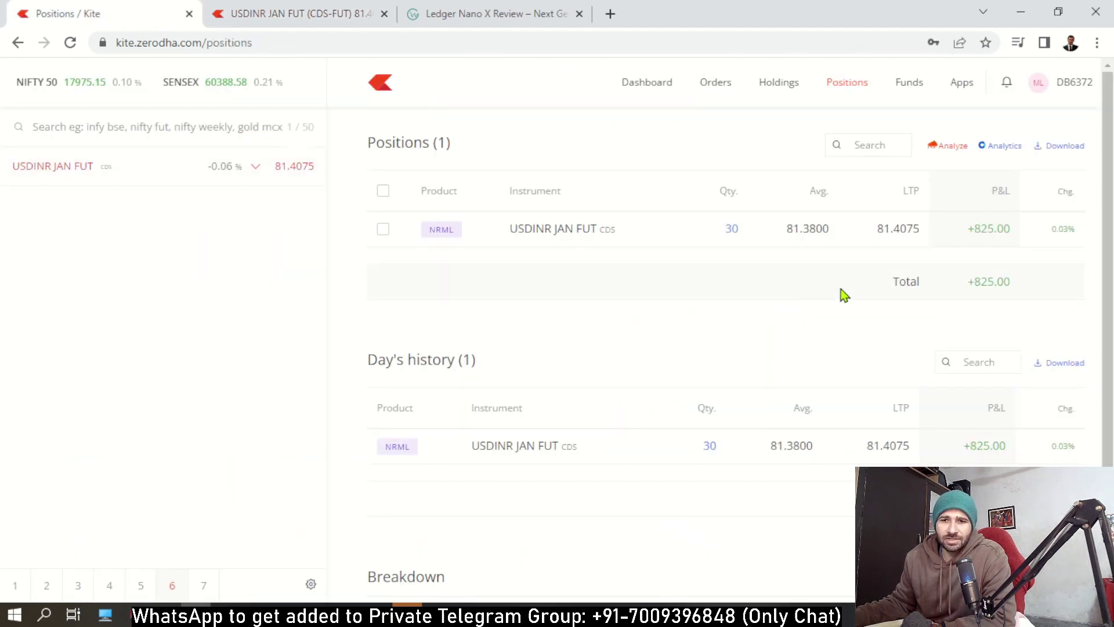
{"action": "triple_click", "coordinate": [1014, 232]}
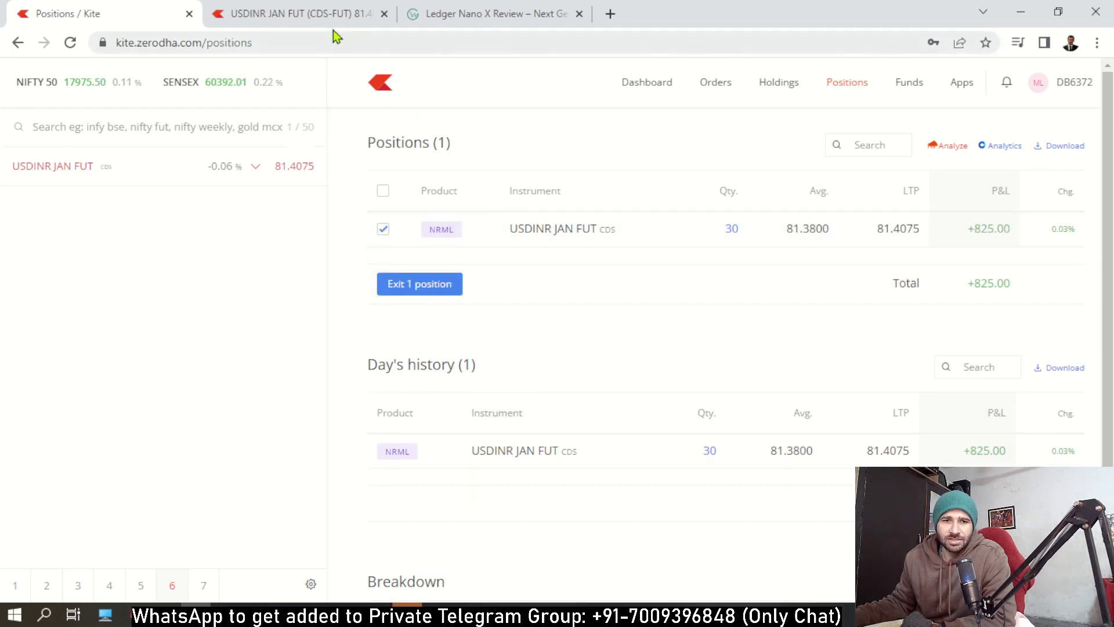
{"action": "left_click", "coordinate": [325, 13]}
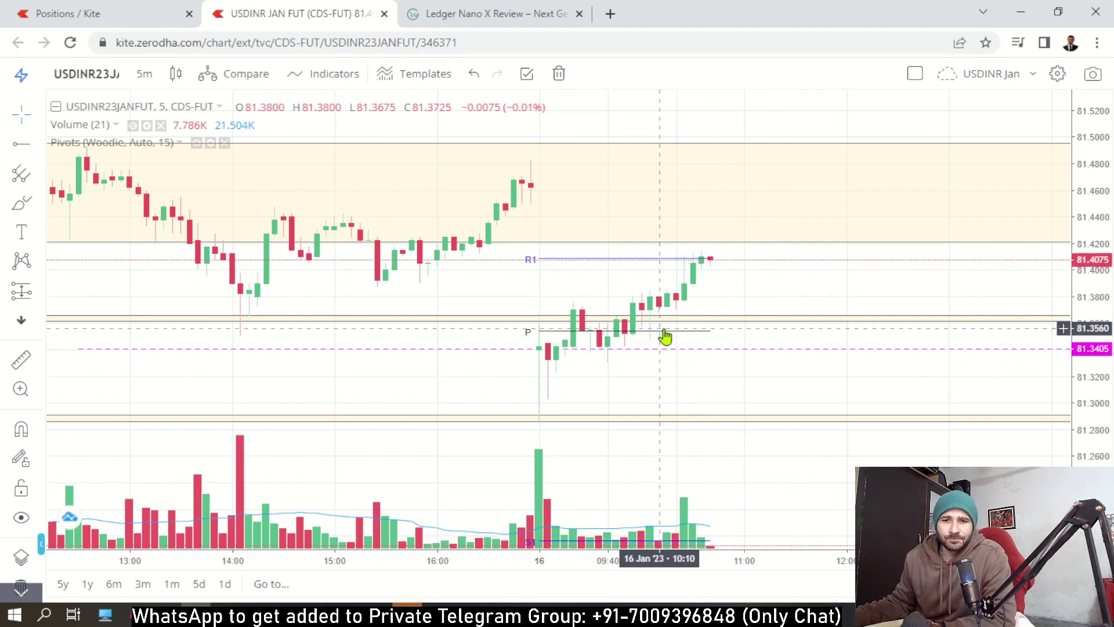
Step: Exit the full open USDINR JAN FUT NRML position of quantity 30
{"action": "key", "text": "ctrl+shift+Tab"}
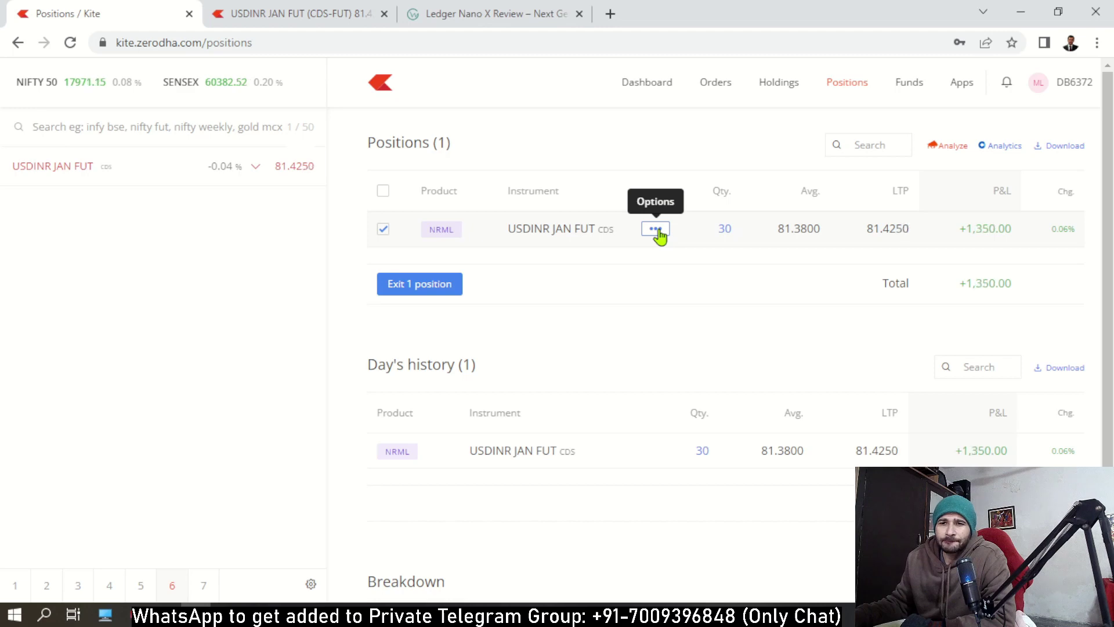
{"action": "left_click", "coordinate": [657, 229]}
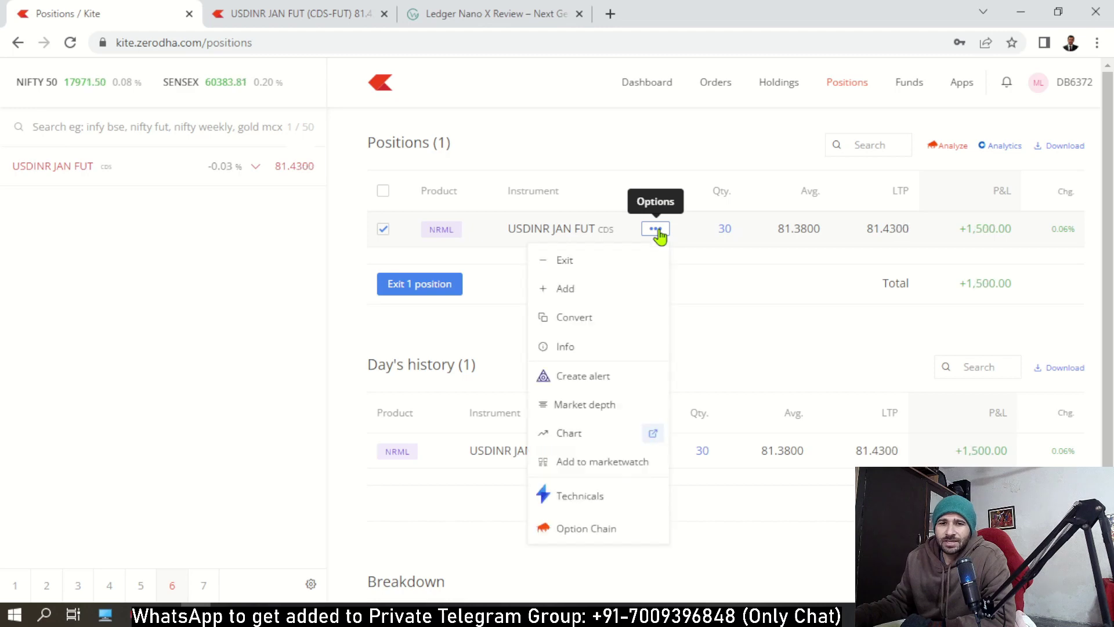
{"action": "left_click", "coordinate": [592, 270]}
{"action": "left_click", "coordinate": [661, 571]}
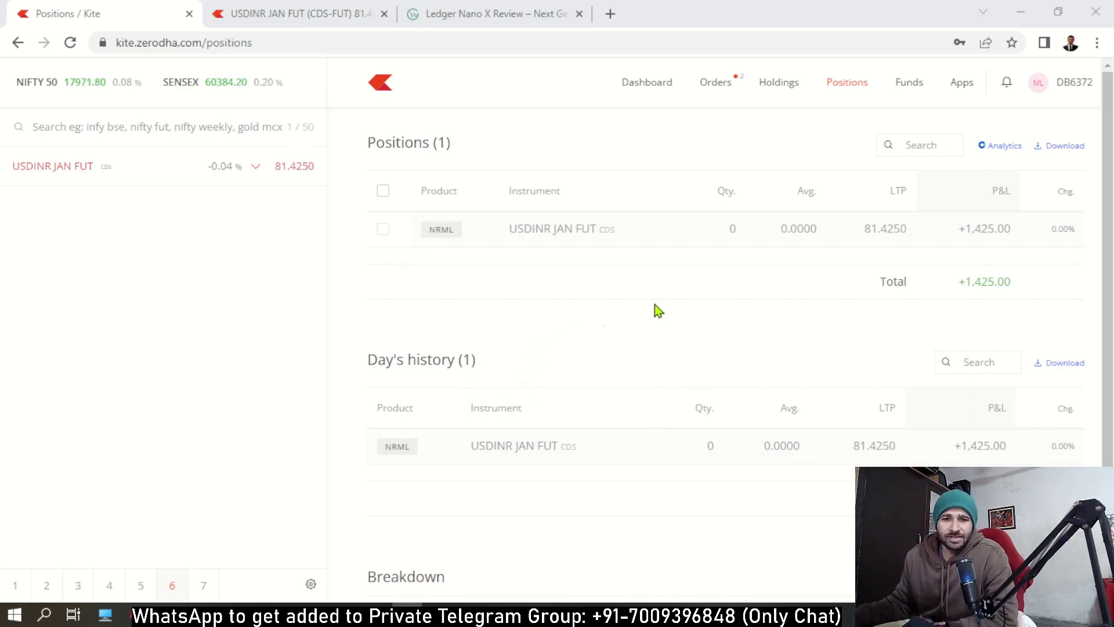
Step: Review the closed USDINR JAN FUT position's total P&L and last traded price, and compare them with the chart
{"action": "left_click_drag", "start_coordinate": [959, 287], "coordinate": [989, 288]}
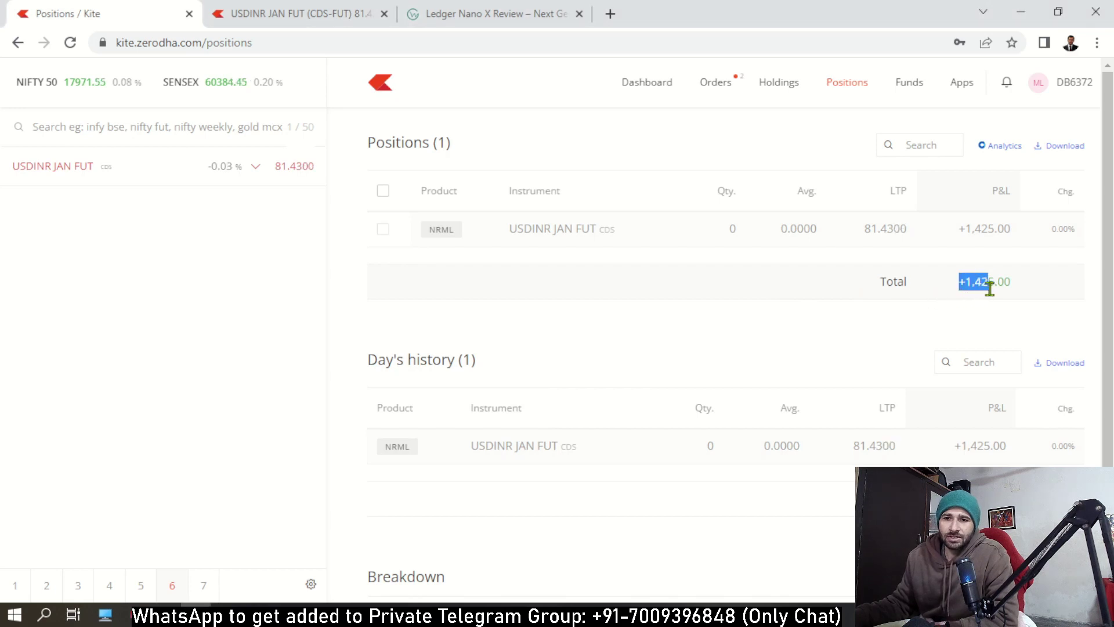
{"action": "left_click", "coordinate": [835, 292]}
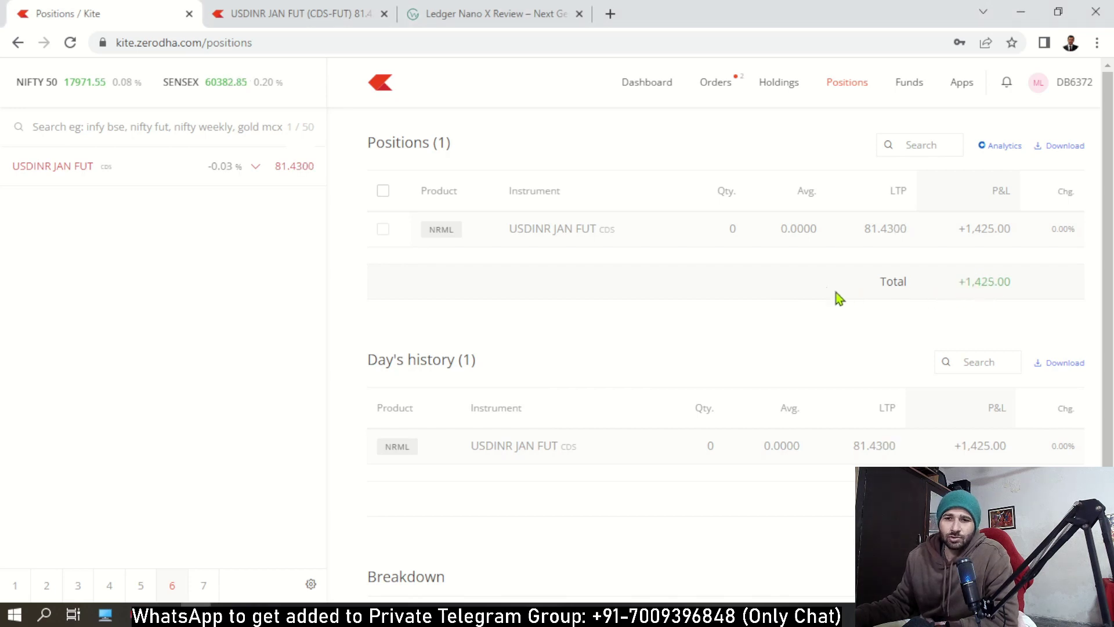
{"action": "left_click", "coordinate": [350, 11]}
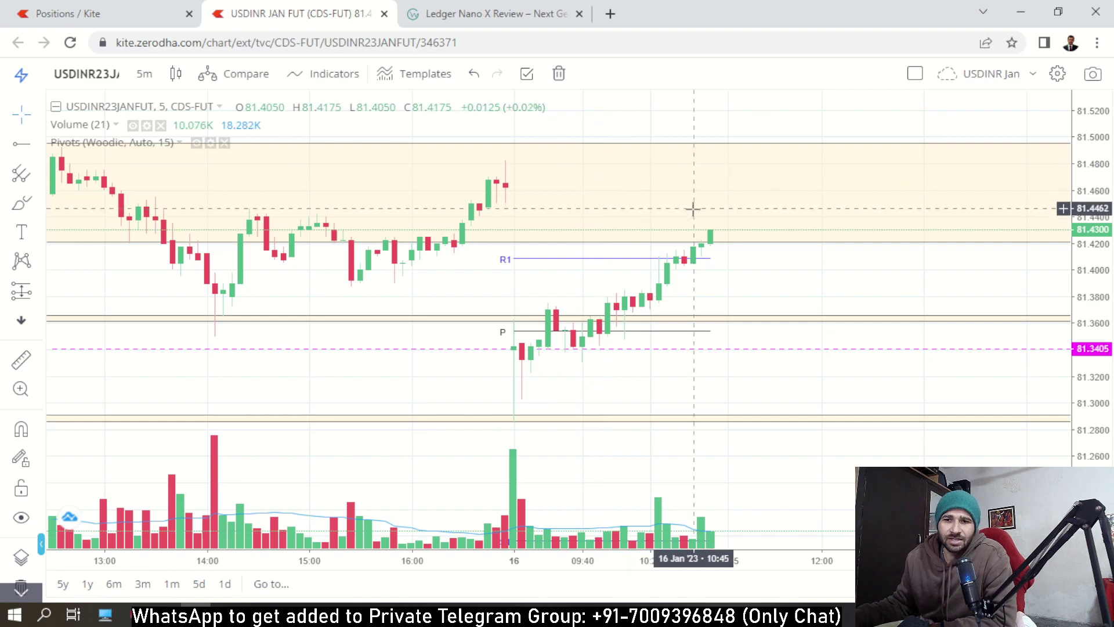
{"action": "left_click", "coordinate": [62, 12]}
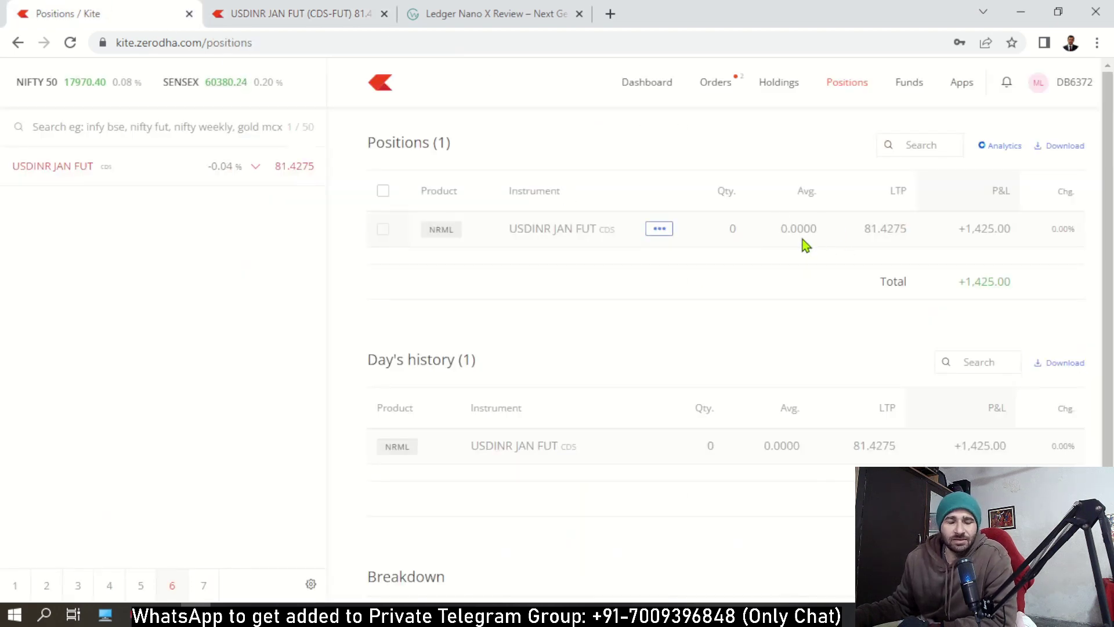
{"action": "left_click_drag", "start_coordinate": [920, 232], "coordinate": [864, 228]}
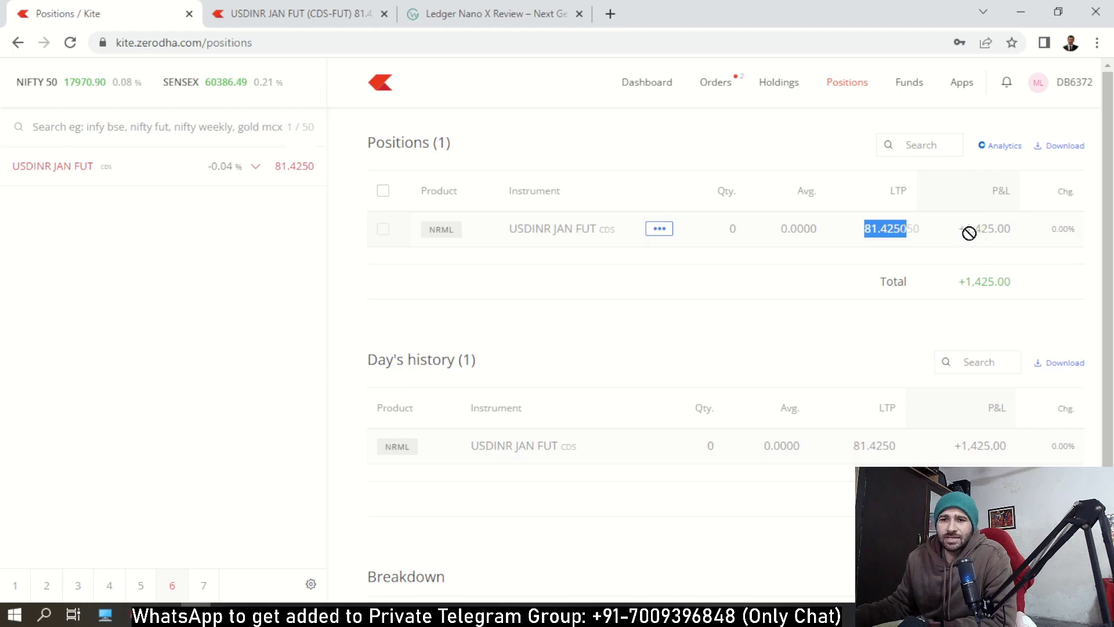
{"action": "double_click", "coordinate": [1019, 228]}
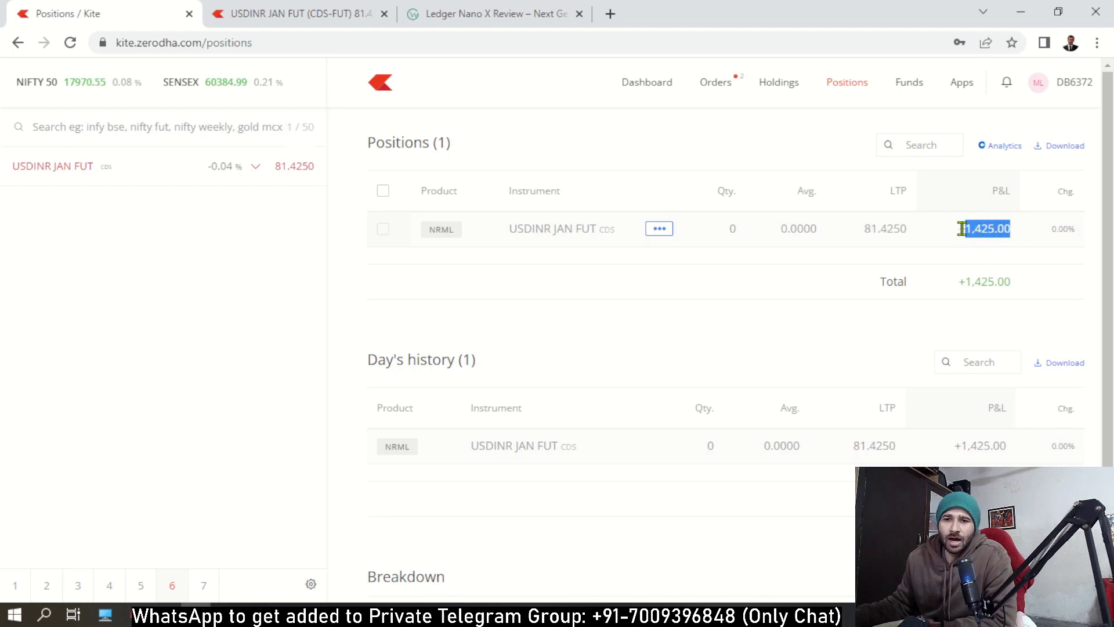
{"action": "left_click", "coordinate": [836, 277]}
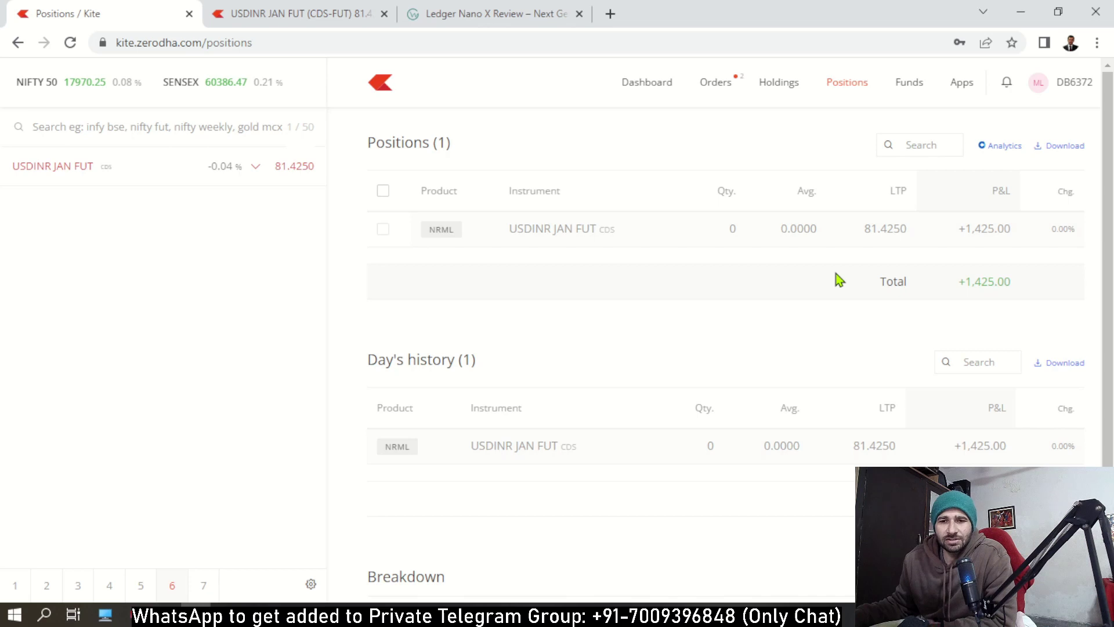
Step: Compare the latest USDINR JAN FUT chart price with the closed position and highlight its P&L
{"action": "left_click", "coordinate": [294, 13]}
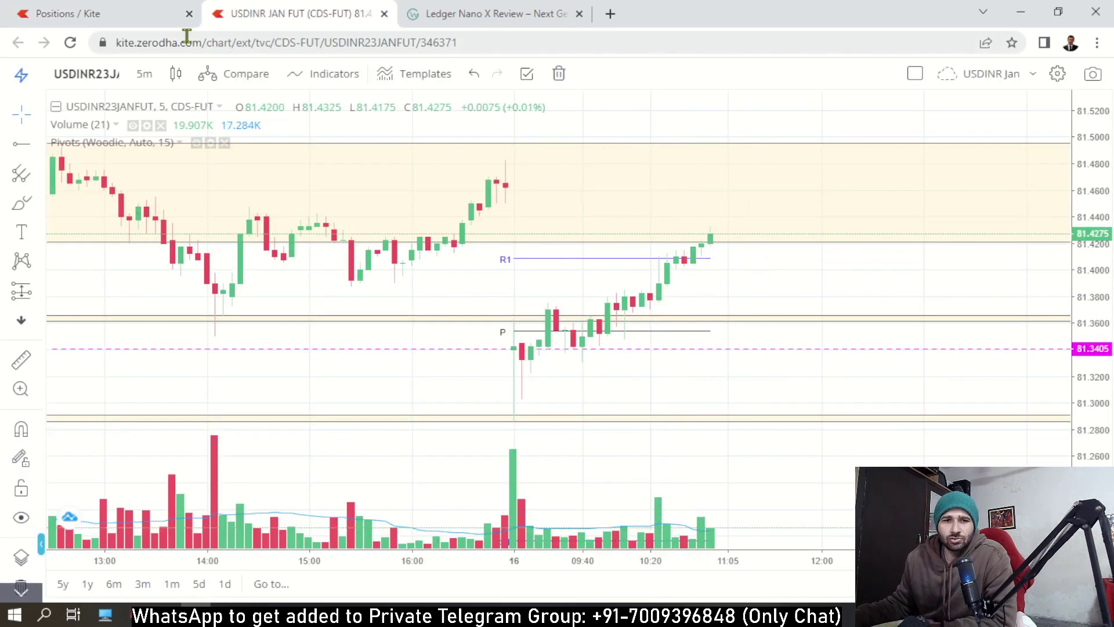
{"action": "left_click", "coordinate": [177, 16]}
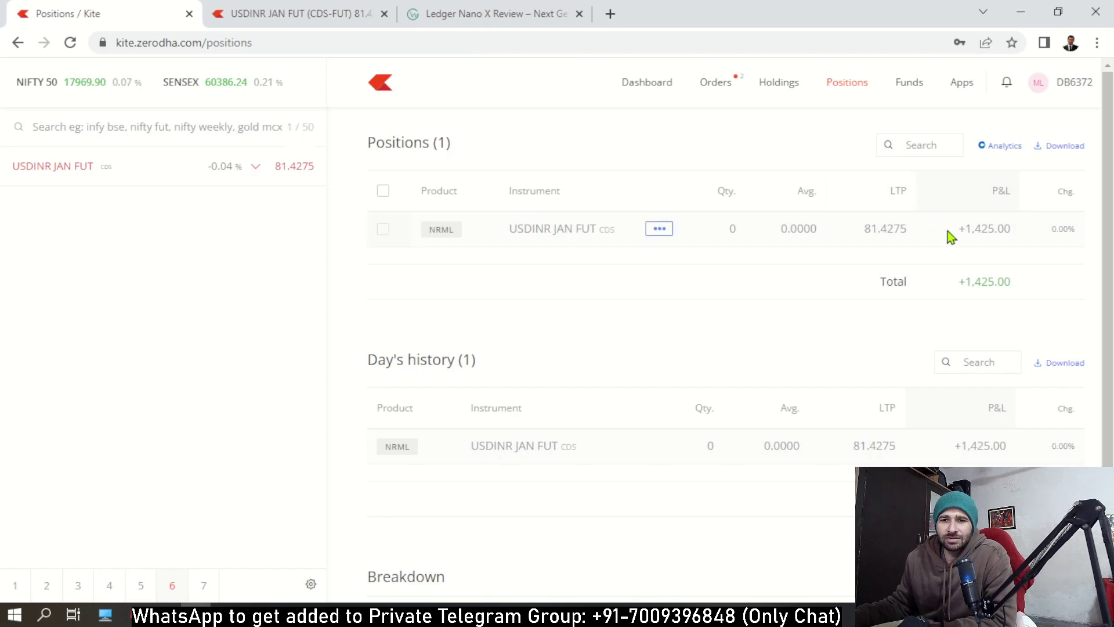
{"action": "left_click_drag", "start_coordinate": [948, 231], "coordinate": [1025, 243]}
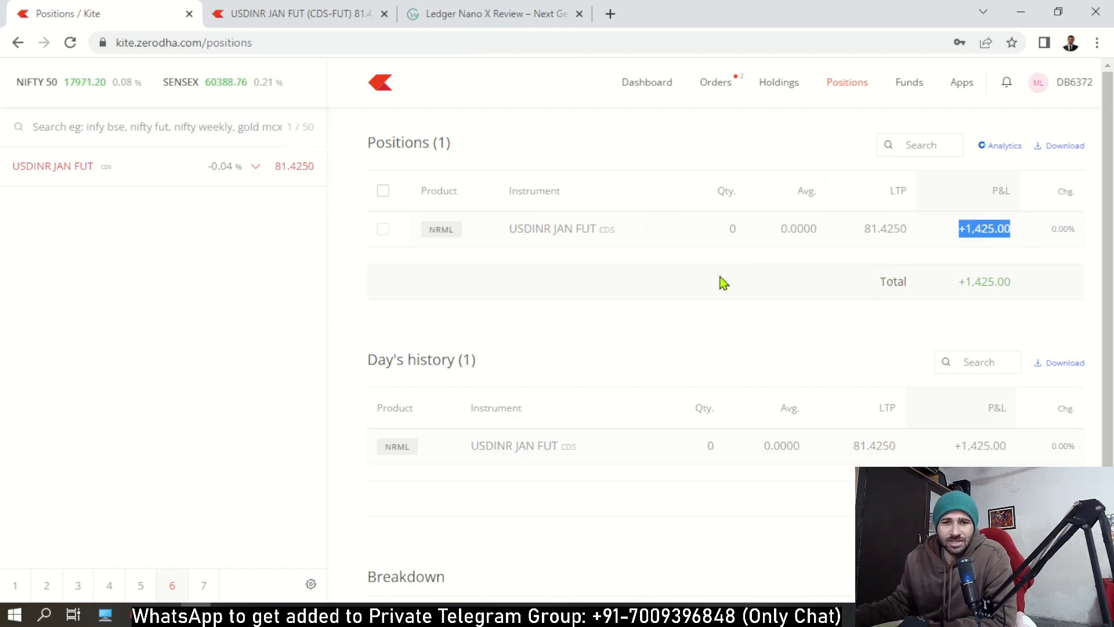
{"action": "left_click_drag", "start_coordinate": [965, 232], "coordinate": [1032, 233]}
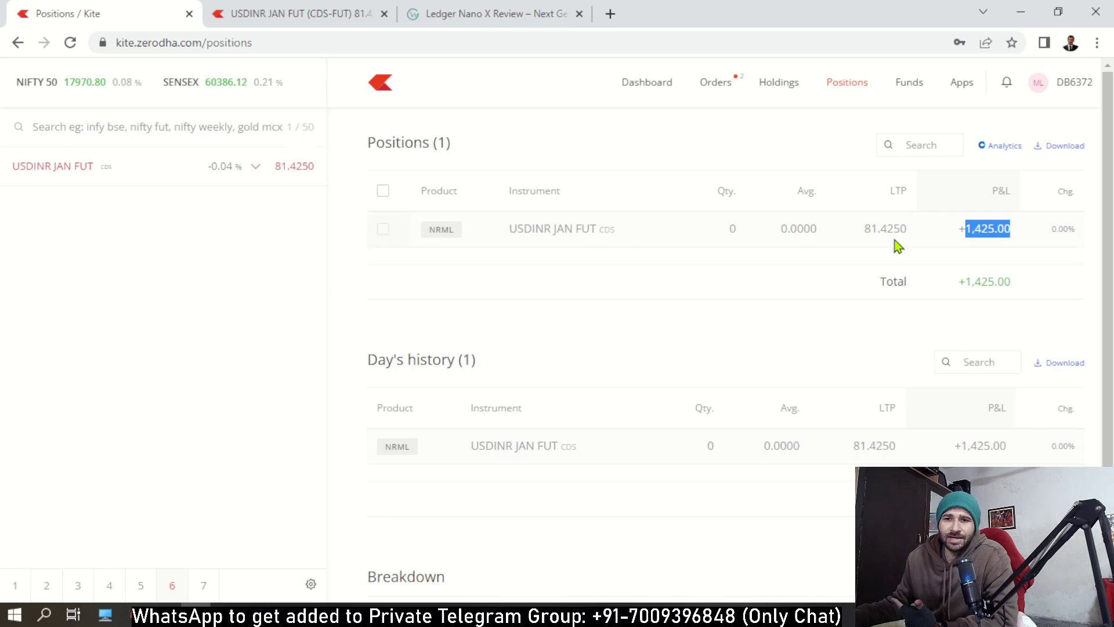
{"action": "left_click", "coordinate": [340, 8]}
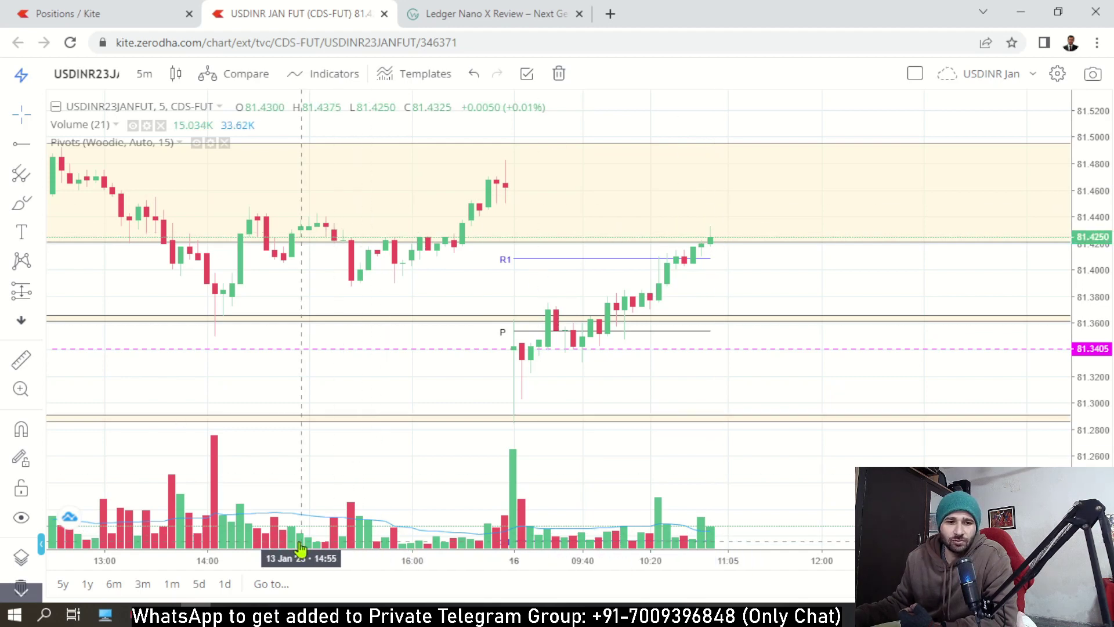
Step: Switch to the Day Wise Analysis workbook and review the January trade results on the USDINR Series sheet
{"action": "left_click", "coordinate": [236, 613]}
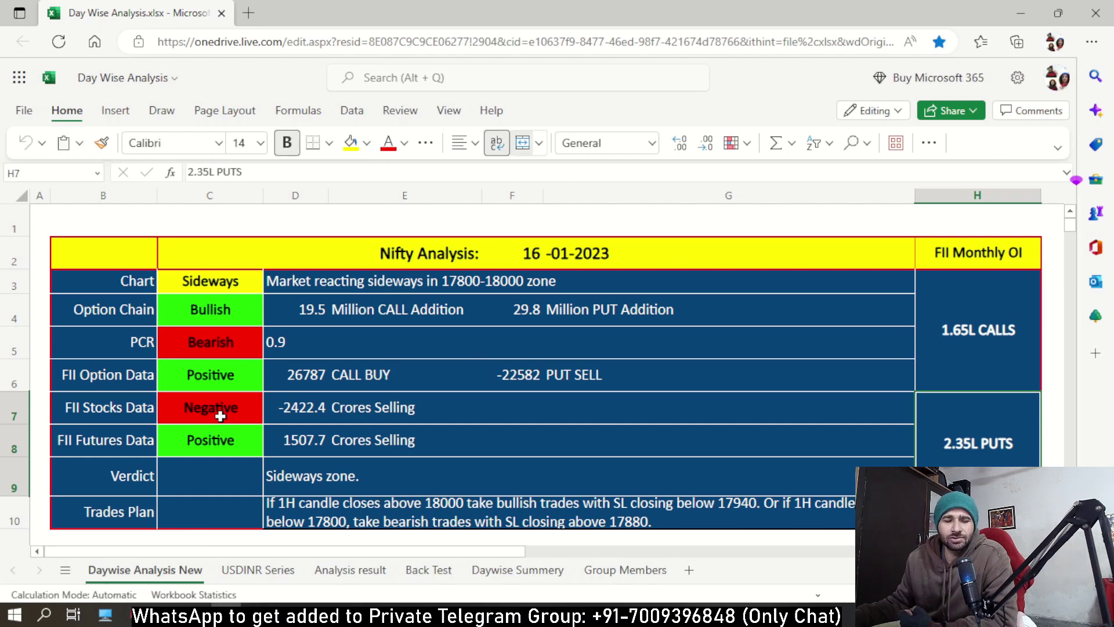
{"action": "left_click", "coordinate": [260, 567]}
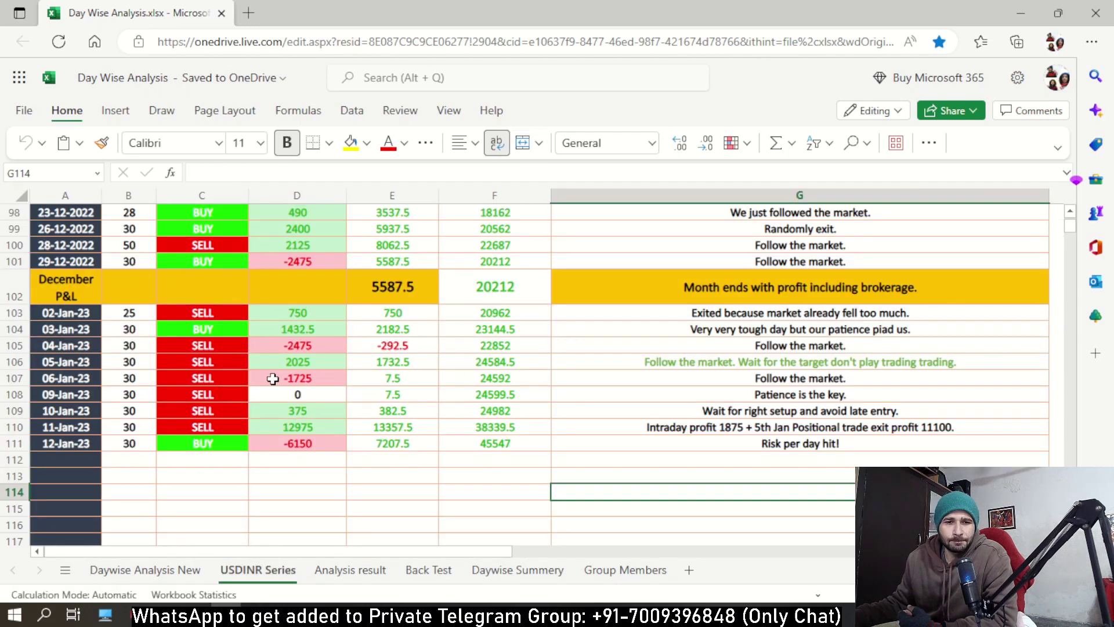
{"action": "left_click", "coordinate": [283, 363]}
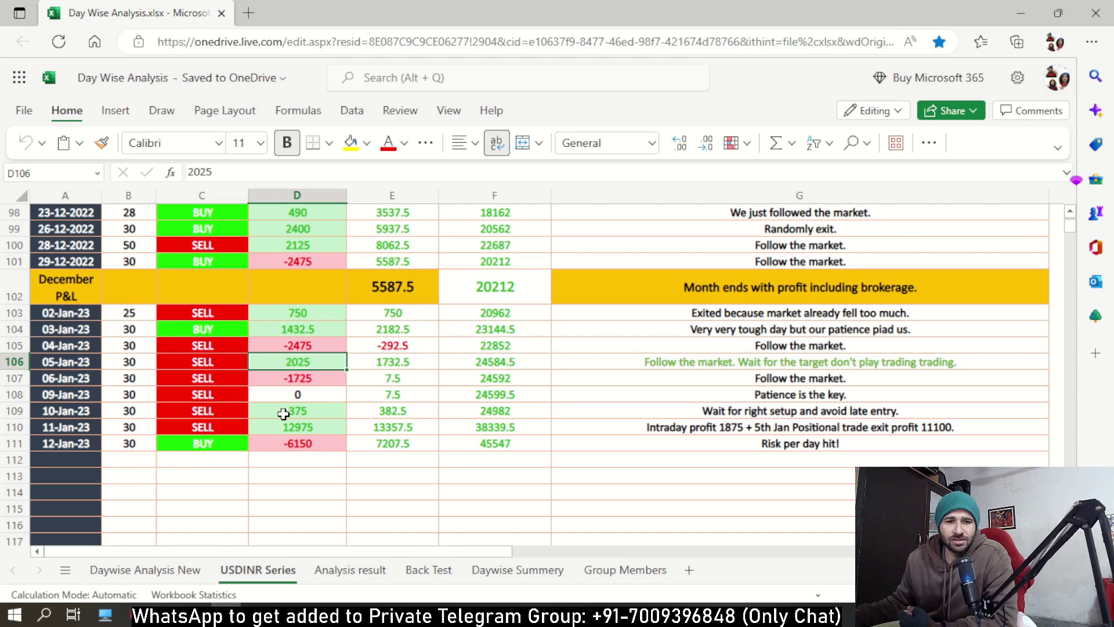
{"action": "left_click", "coordinate": [271, 445]}
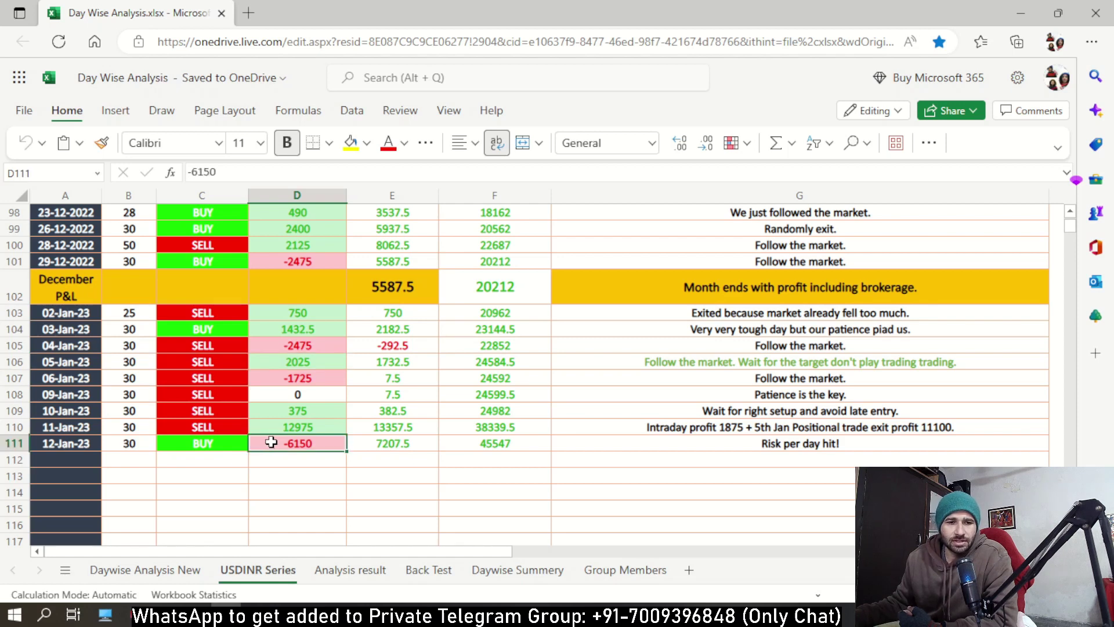
{"action": "scroll", "coordinate": [258, 470], "scroll_direction": "down", "scroll_amount": 2}
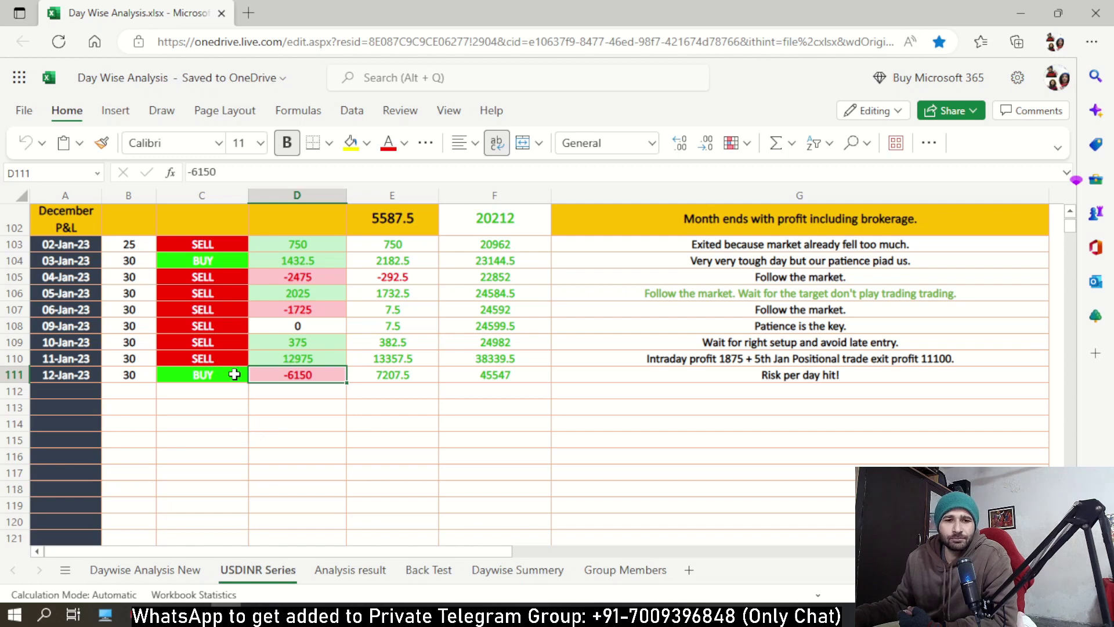
Step: Add a 13-Jan-23 entry in row 112 by extending the date series, with a quantity of 30
{"action": "left_click", "coordinate": [80, 376]}
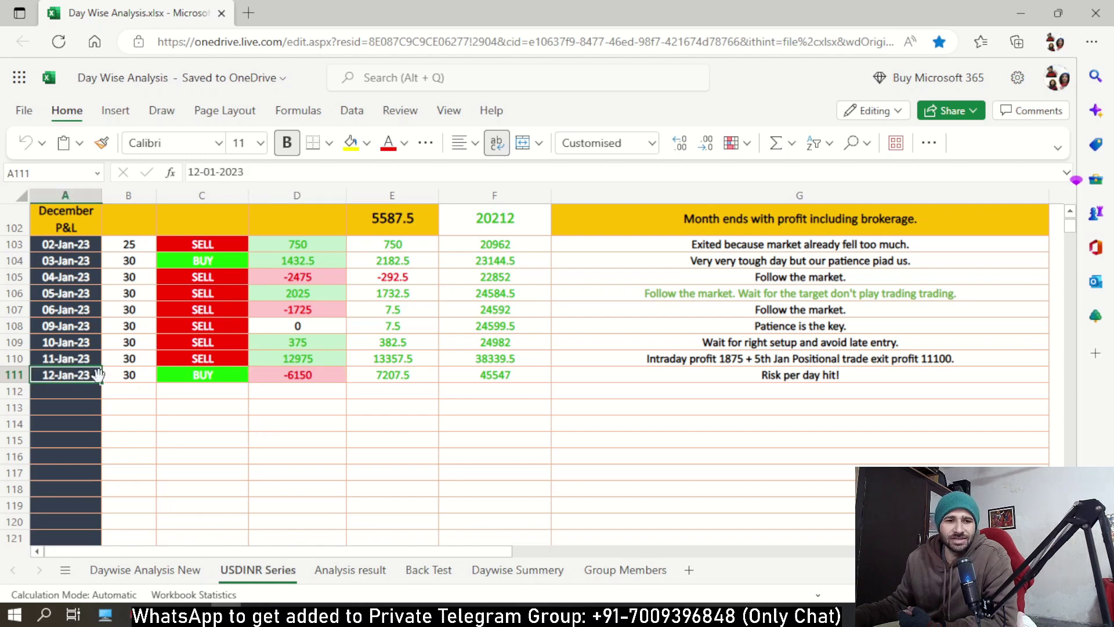
{"action": "left_click_drag", "start_coordinate": [101, 388], "coordinate": [102, 401]}
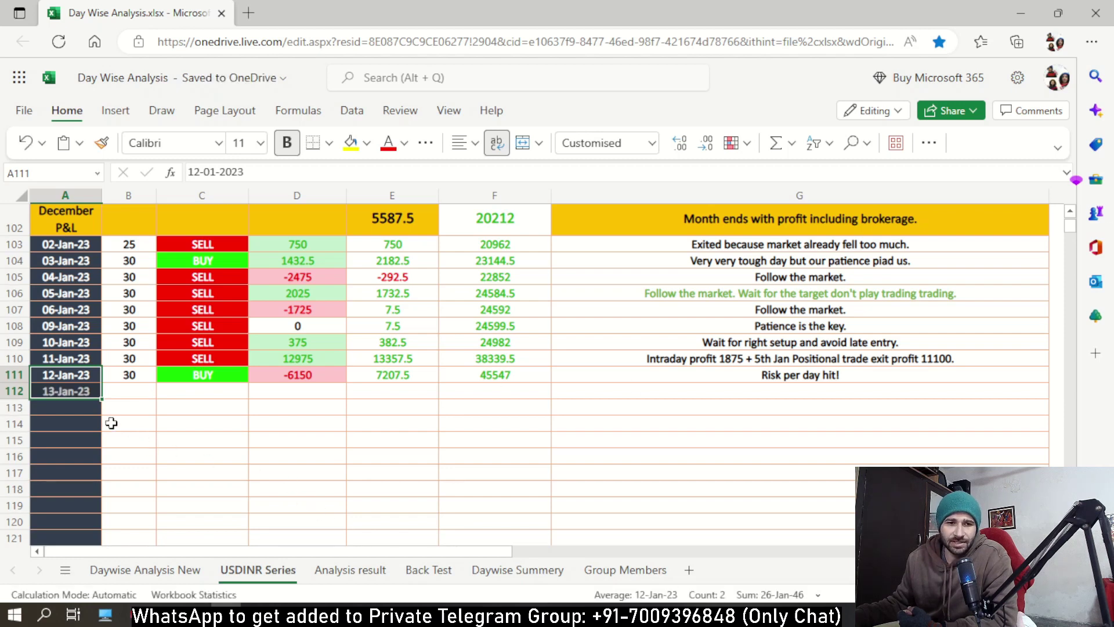
{"action": "left_click", "coordinate": [118, 392]}
{"action": "type", "text": "30"}
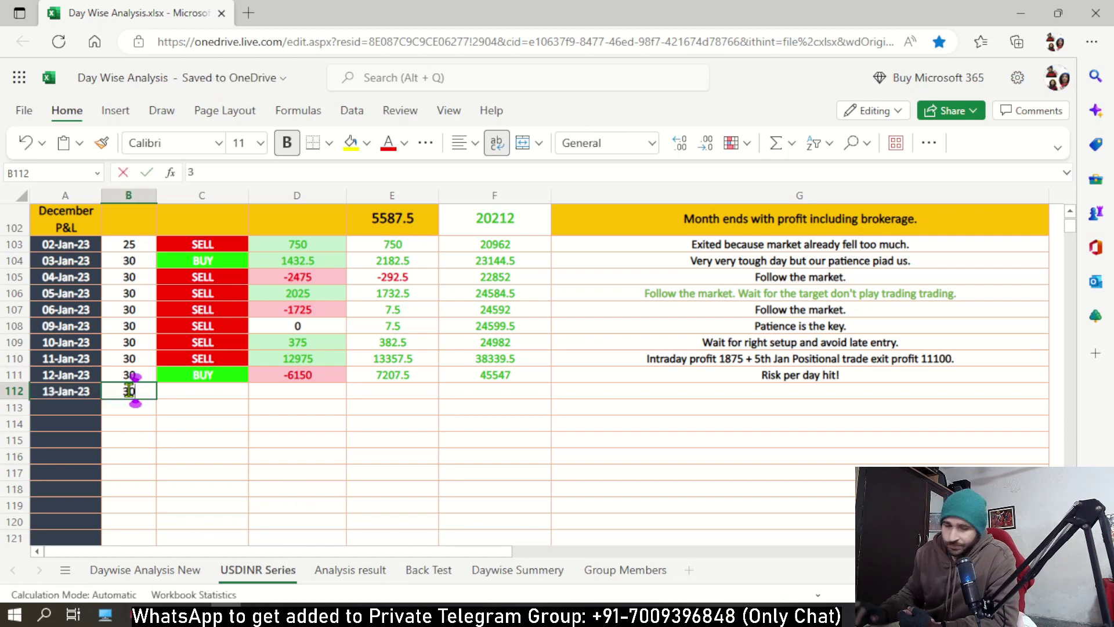
{"action": "left_click", "coordinate": [149, 455]}
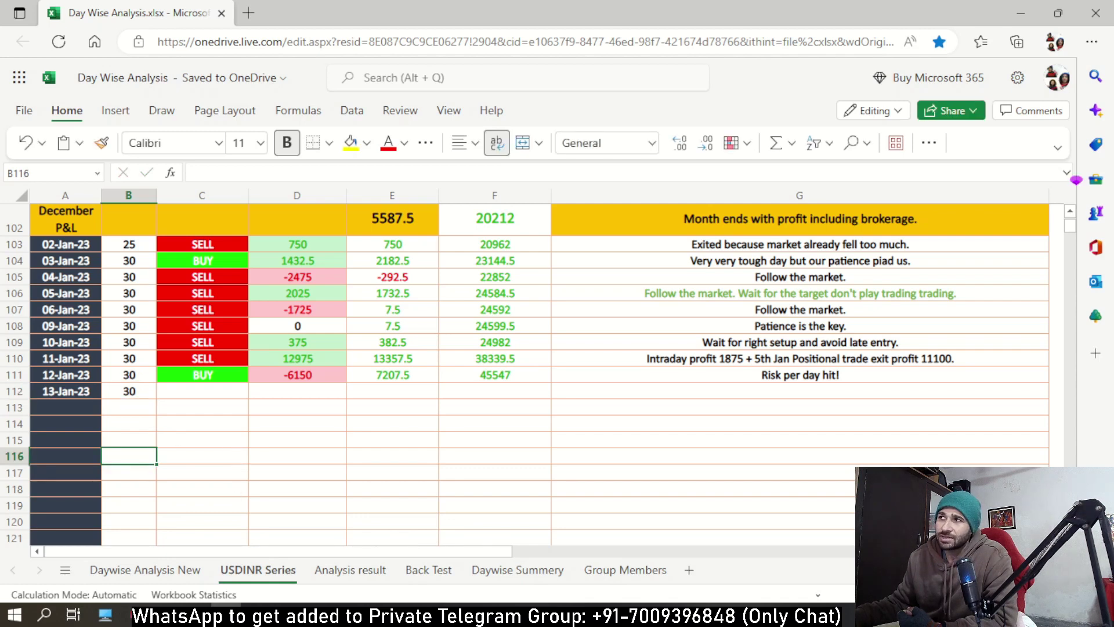
Step: Switch to Telegram and look back through the USDINRBee Private group for the January 13 trade messages
{"action": "key", "text": "alt+Tab"}
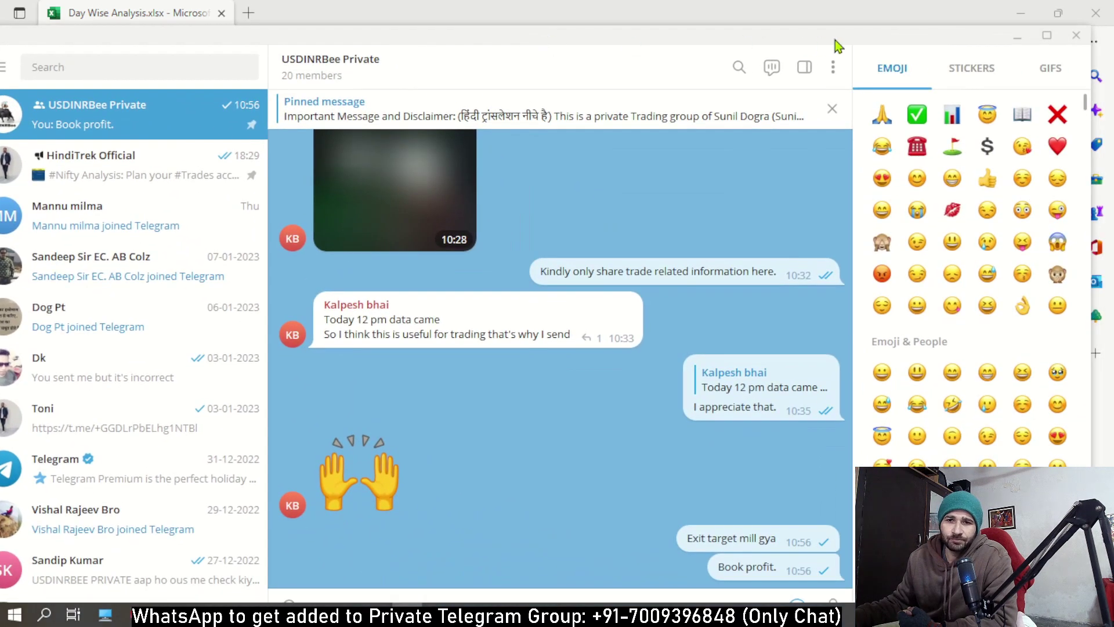
{"action": "left_click", "coordinate": [1047, 34]}
{"action": "scroll", "coordinate": [736, 379], "scroll_direction": "up", "scroll_amount": 4}
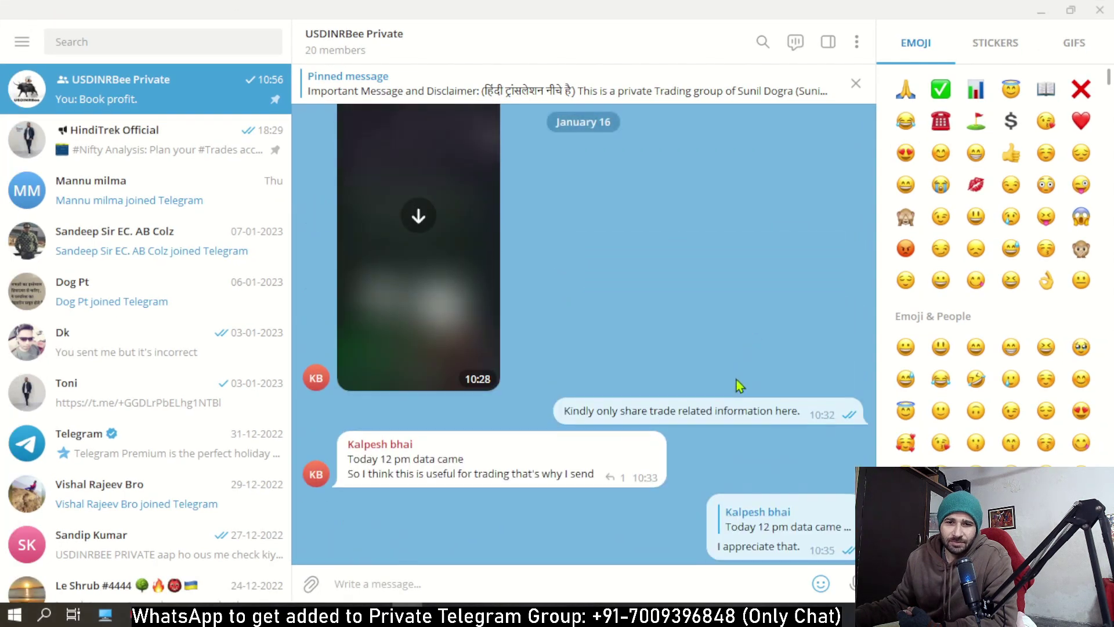
{"action": "scroll", "coordinate": [716, 440], "scroll_direction": "up", "scroll_amount": 6}
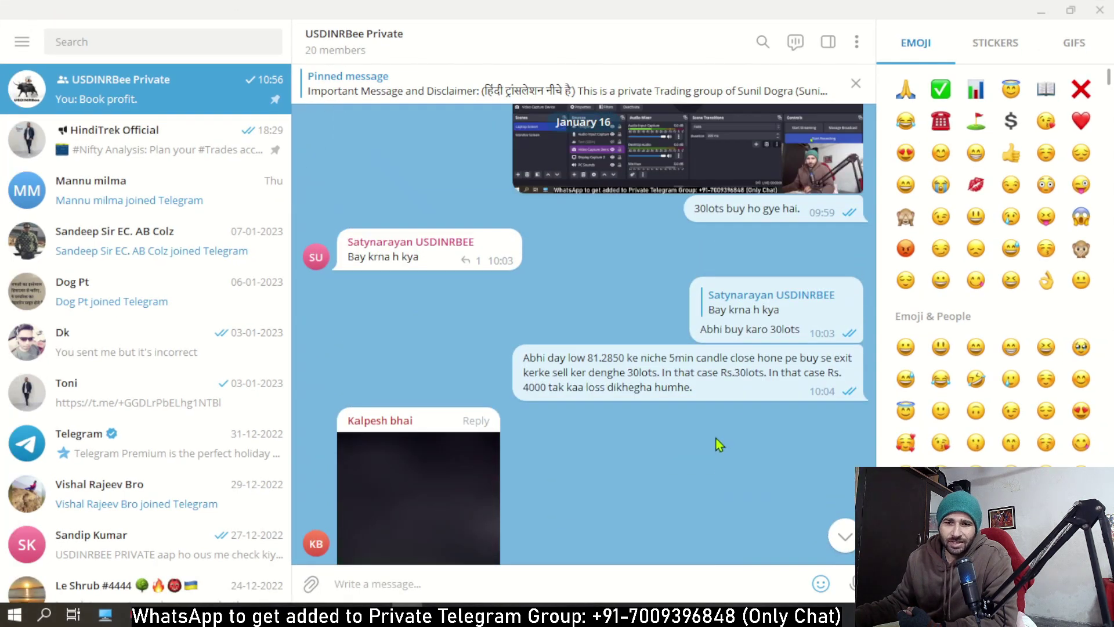
{"action": "scroll", "coordinate": [714, 381], "scroll_direction": "up", "scroll_amount": 1}
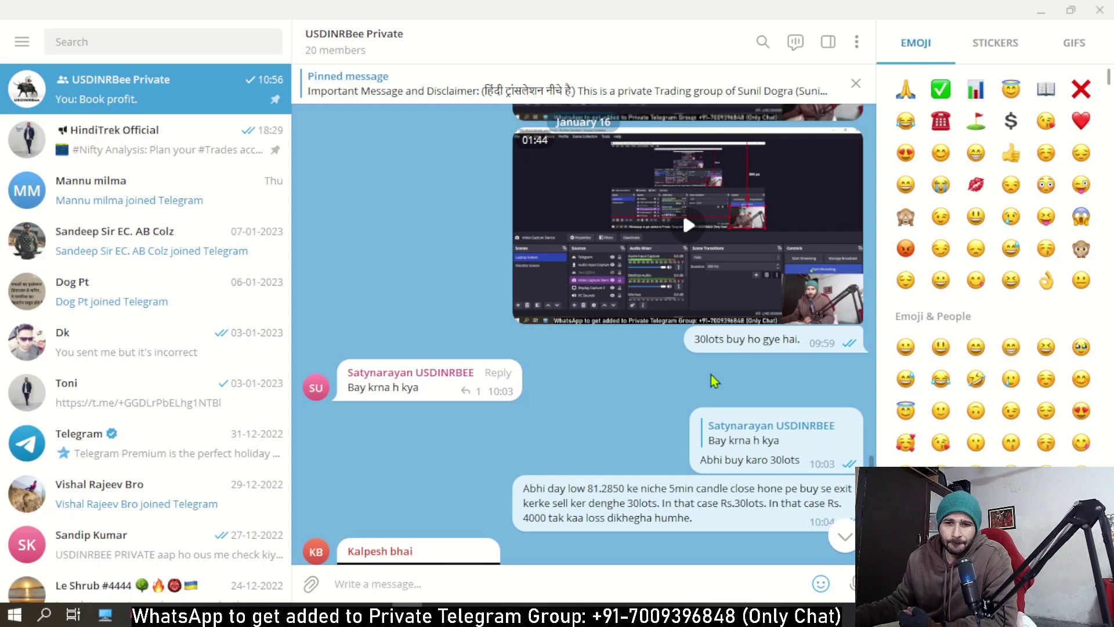
{"action": "scroll", "coordinate": [714, 381], "scroll_direction": "up", "scroll_amount": 10}
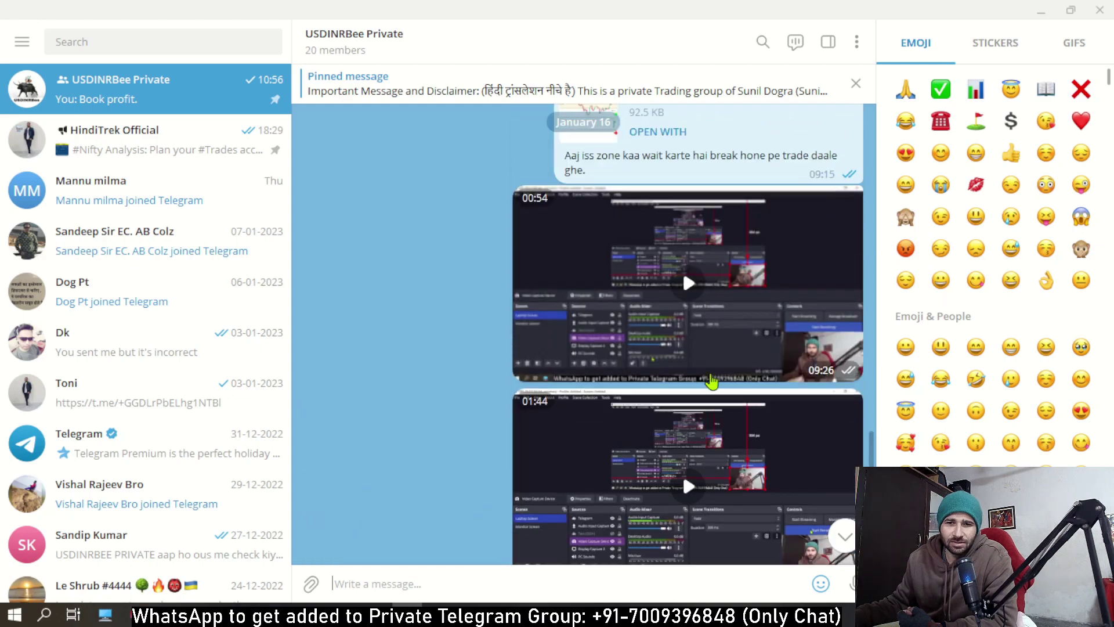
{"action": "scroll", "coordinate": [712, 380], "scroll_direction": "up", "scroll_amount": 6}
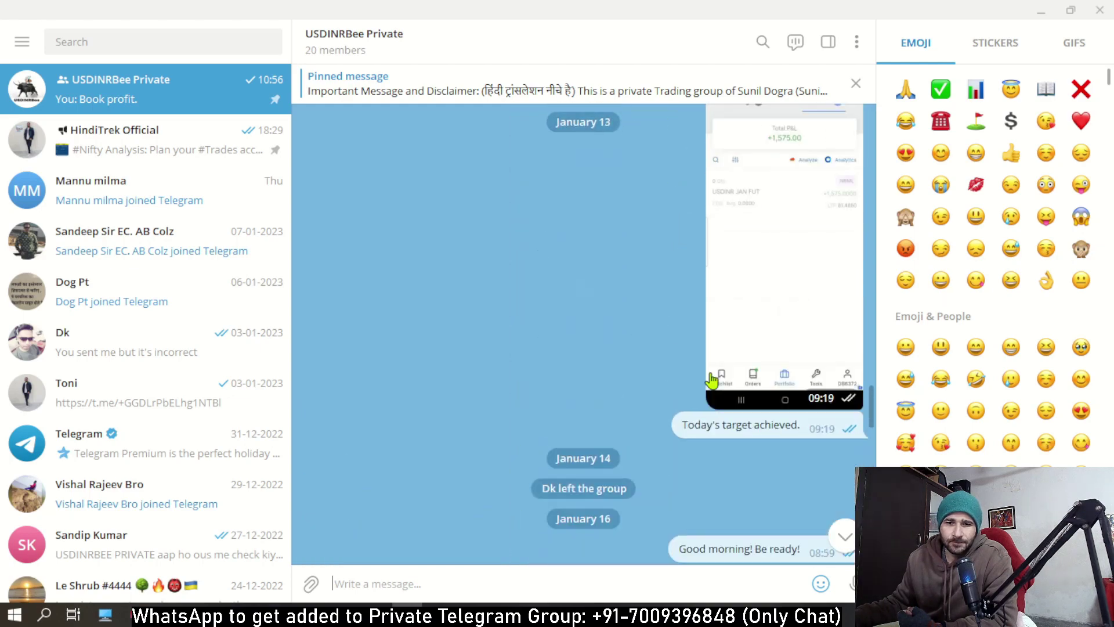
{"action": "scroll", "coordinate": [711, 380], "scroll_direction": "up", "scroll_amount": 5}
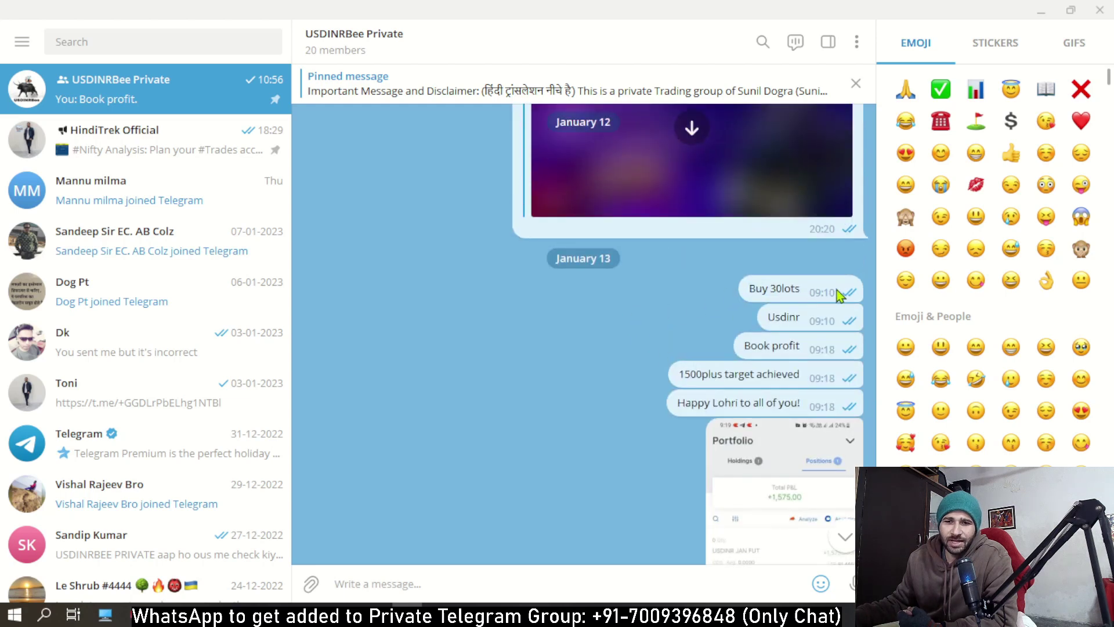
Step: Check the January 13 buy and book-profit messages, and move the Telegram window aside to return to the workbook
{"action": "left_click_drag", "start_coordinate": [806, 296], "coordinate": [794, 317]}
{"action": "left_click_drag", "start_coordinate": [748, 348], "coordinate": [786, 348]}
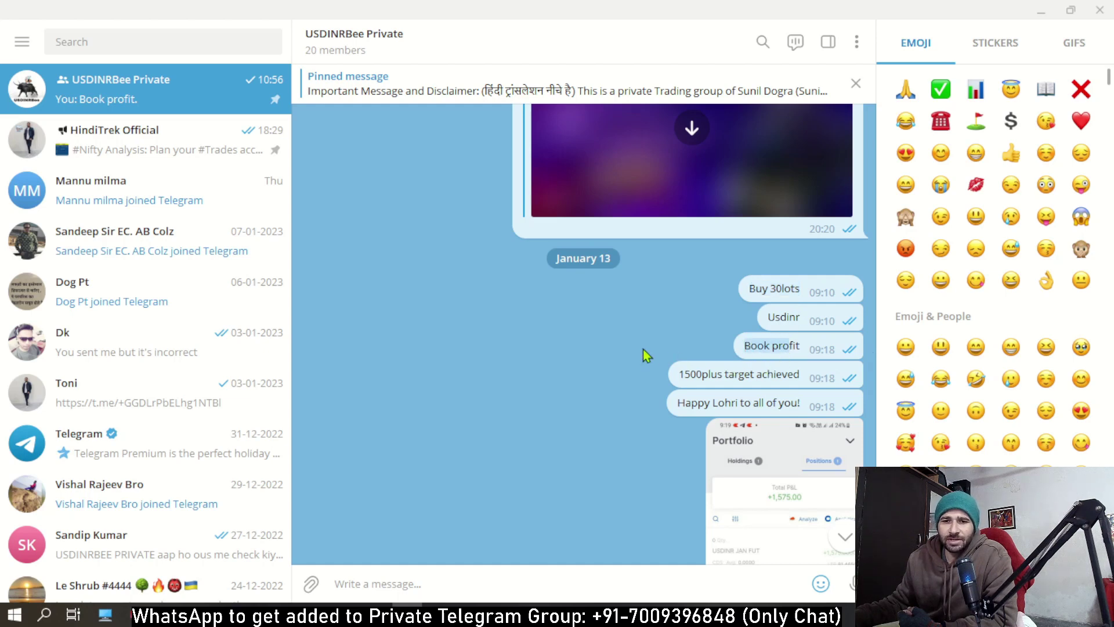
{"action": "left_click", "coordinate": [841, 374]}
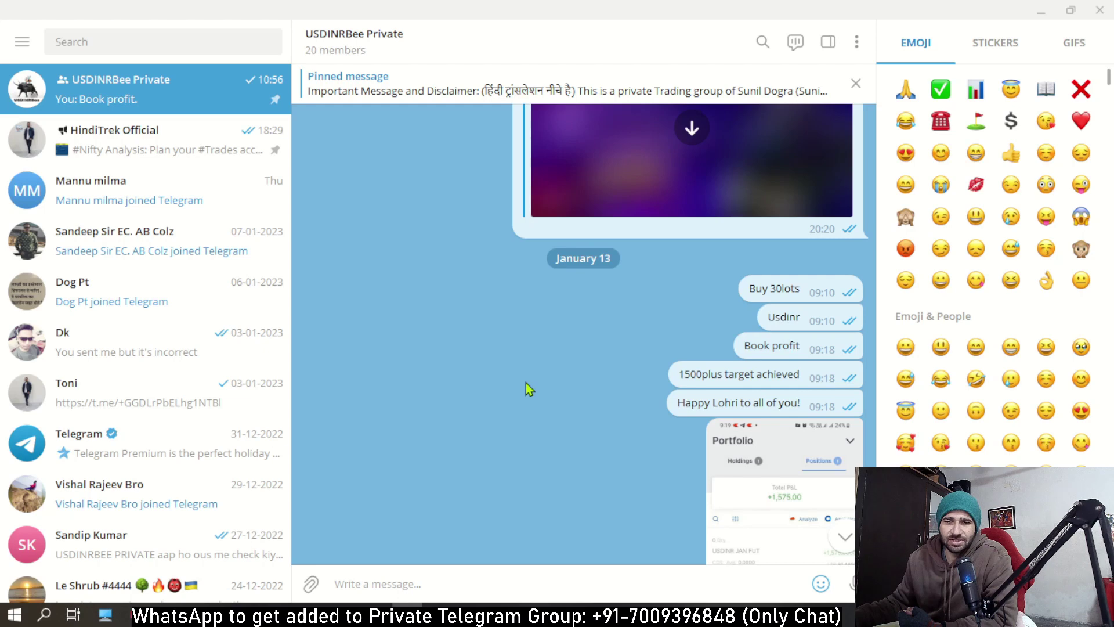
{"action": "double_click", "coordinate": [673, 12]}
{"action": "left_click_drag", "start_coordinate": [174, 10], "coordinate": [1024, 75]}
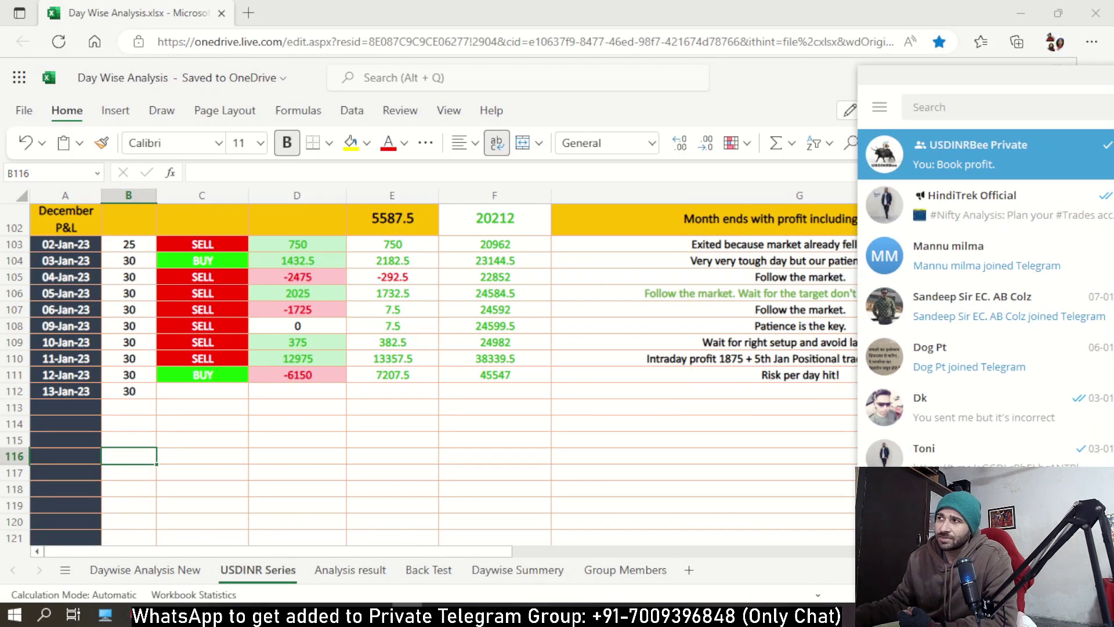
{"action": "left_click", "coordinate": [982, 183]}
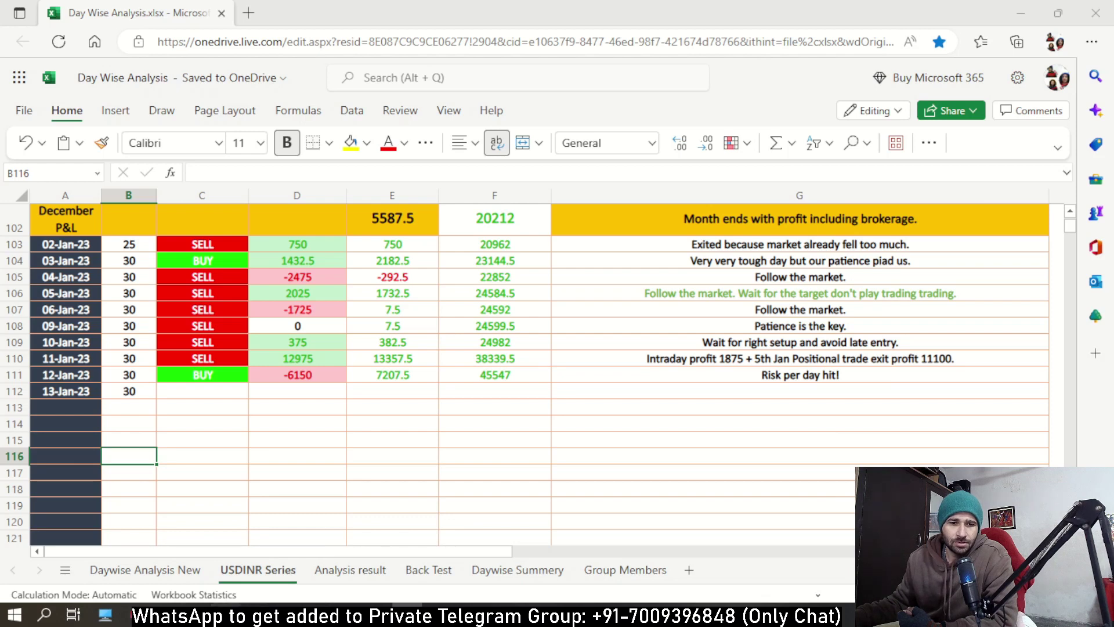
Step: Switch to the Kite positions page and open the P&L report in Console
{"action": "key", "text": "alt+Tab"}
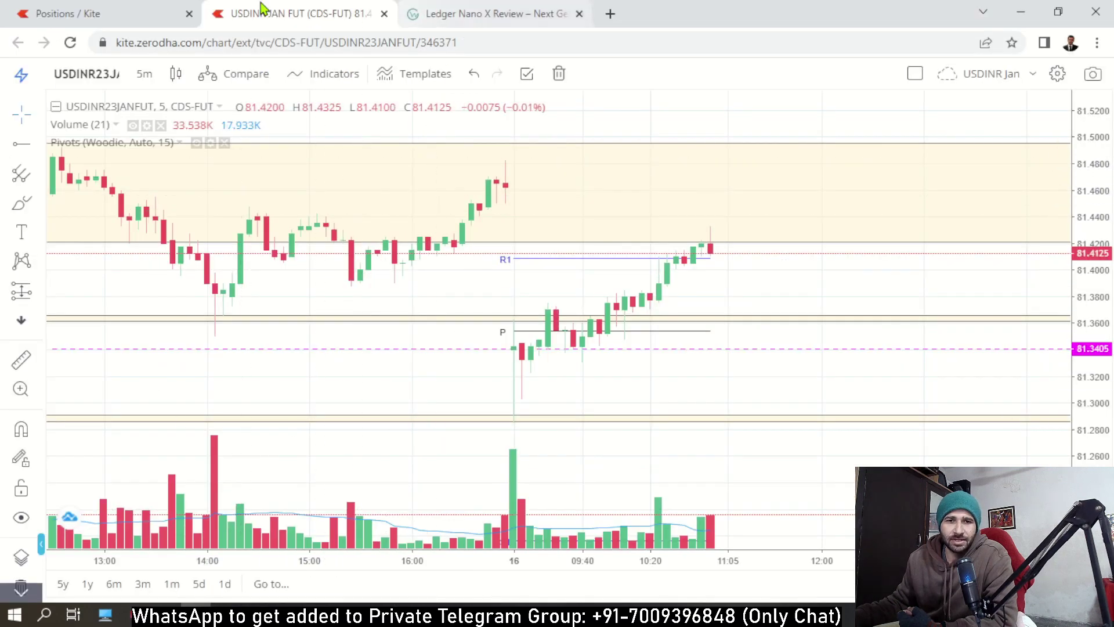
{"action": "left_click", "coordinate": [123, 8]}
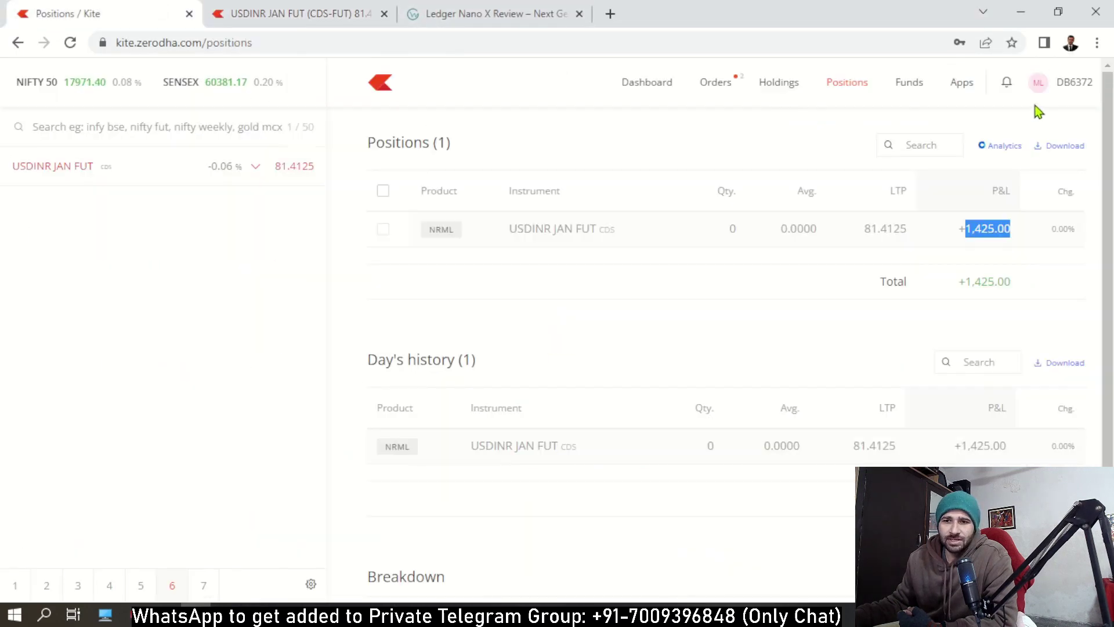
{"action": "left_click", "coordinate": [1073, 92]}
{"action": "left_click", "coordinate": [960, 214]}
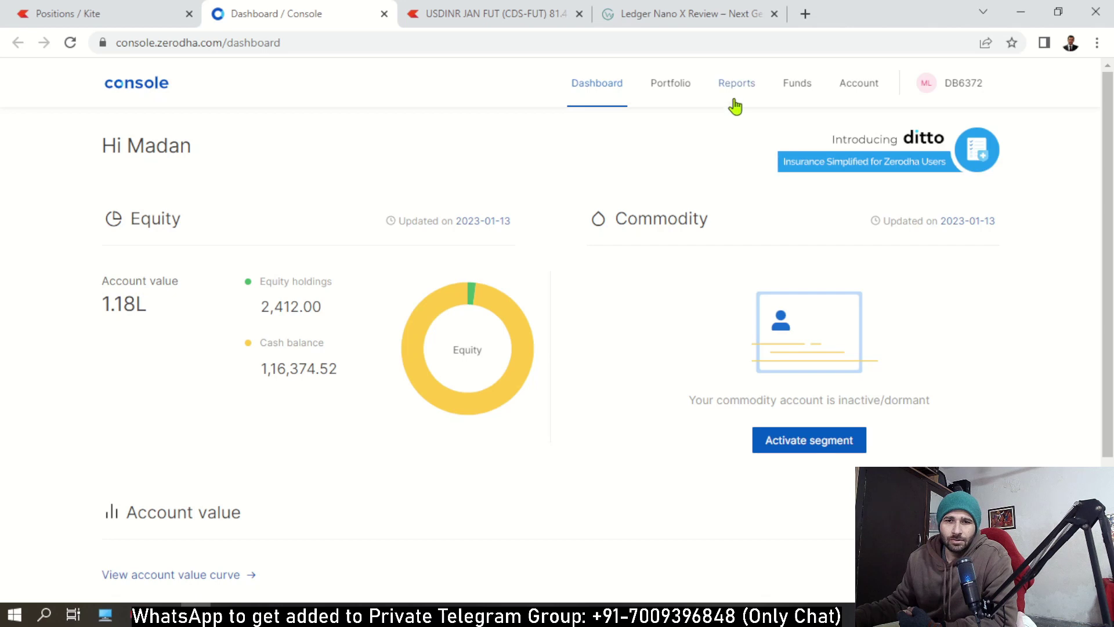
{"action": "mouse_move", "coordinate": [734, 93]}
{"action": "left_click", "coordinate": [711, 165]}
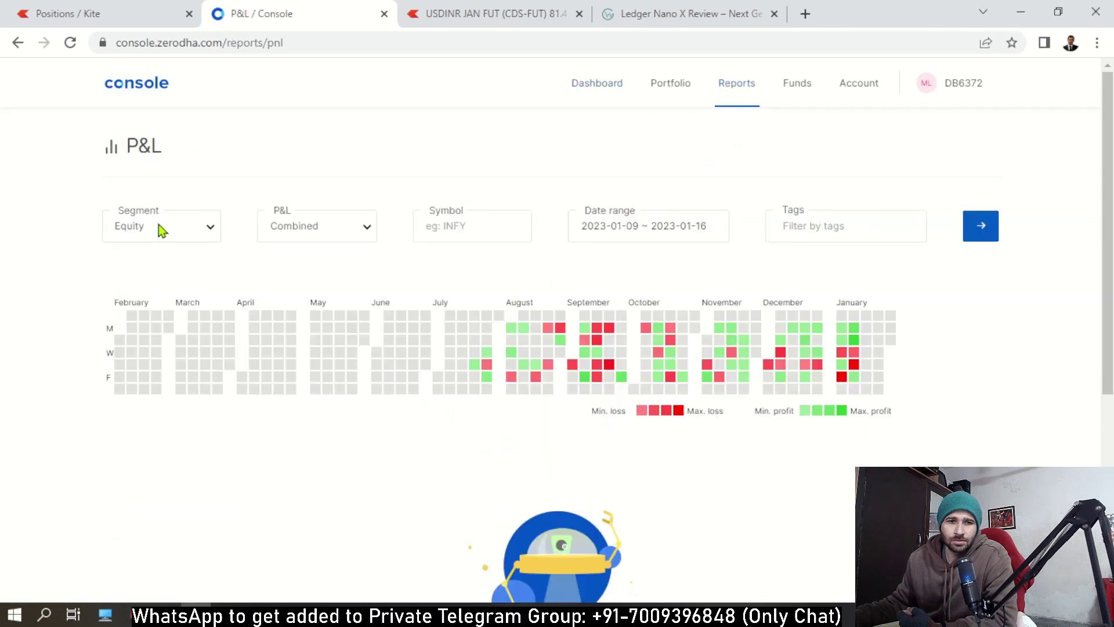
Step: Run the Currency P&L report for 2023-01-09 to 2023-01-16, check the daily realised P&L, and return to the Day Wise Analysis workbook
{"action": "left_click", "coordinate": [160, 231]}
{"action": "left_click", "coordinate": [145, 288]}
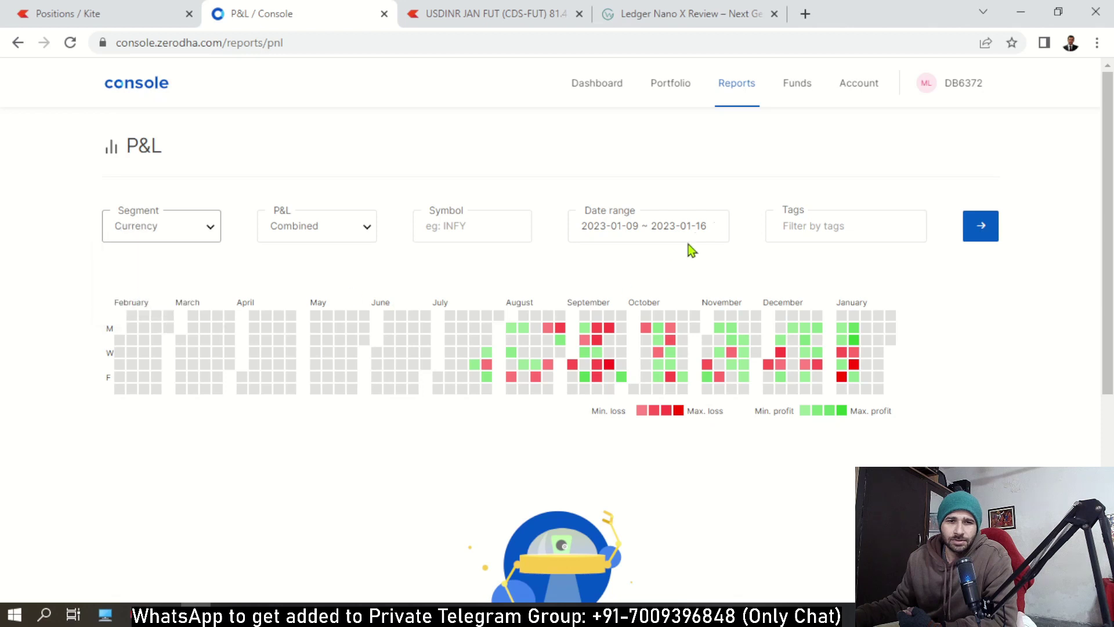
{"action": "left_click", "coordinate": [981, 226]}
{"action": "mouse_move", "coordinate": [855, 332]}
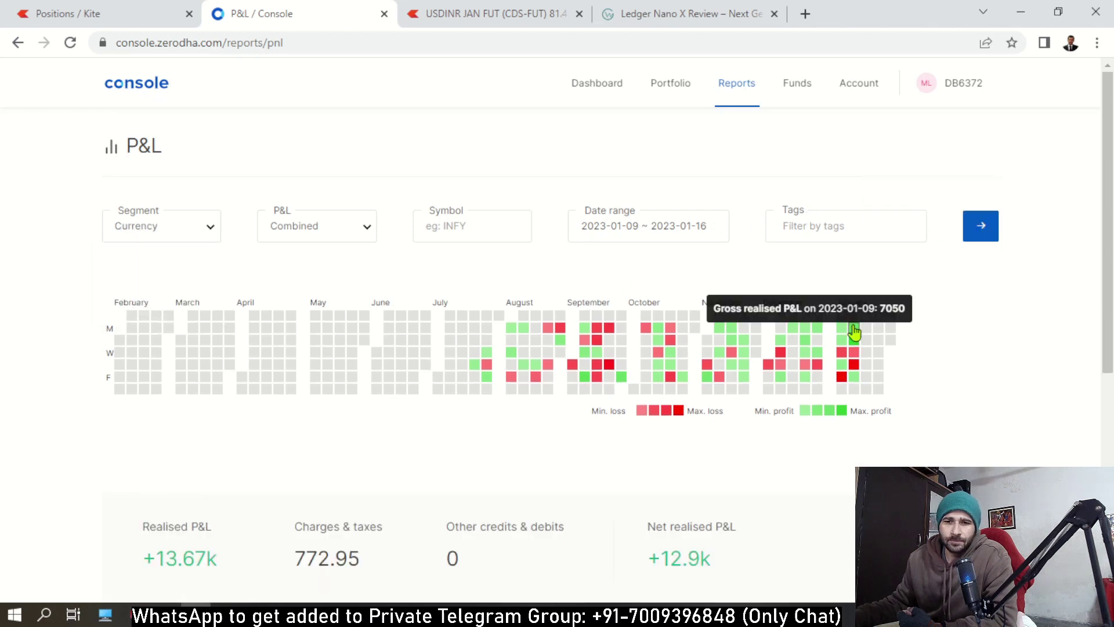
{"action": "mouse_move", "coordinate": [853, 381]}
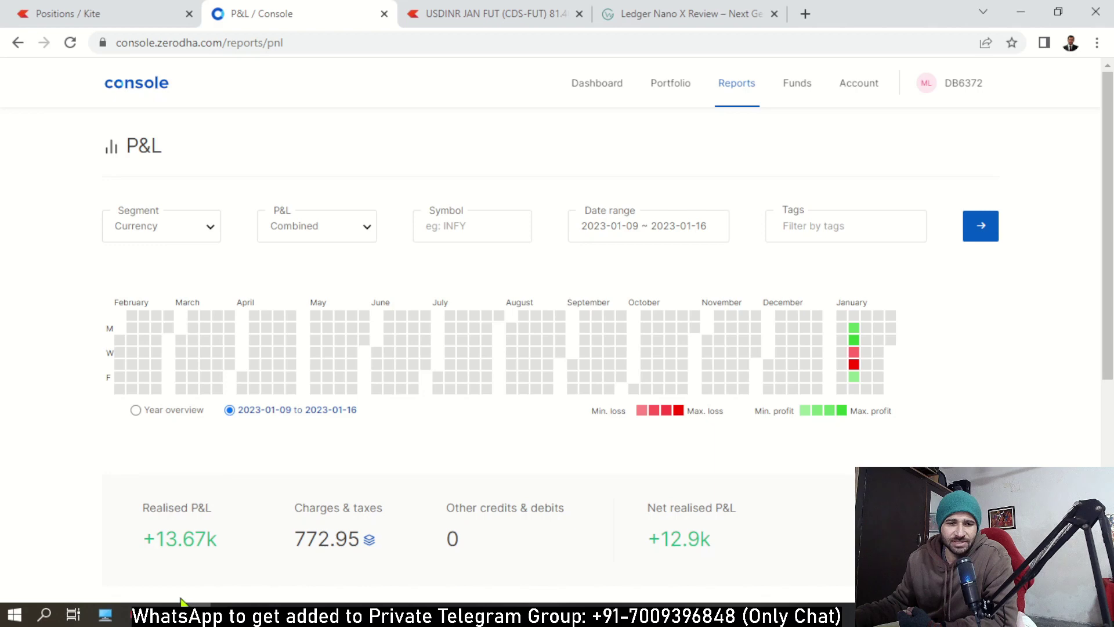
{"action": "mouse_move", "coordinate": [196, 615]}
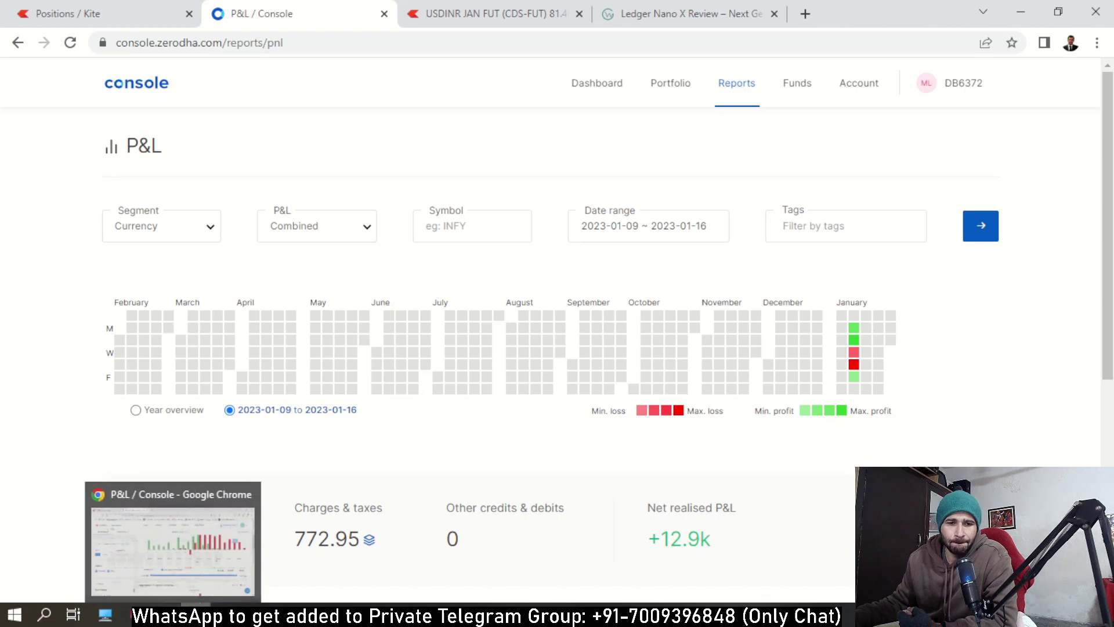
{"action": "left_click", "coordinate": [203, 539]}
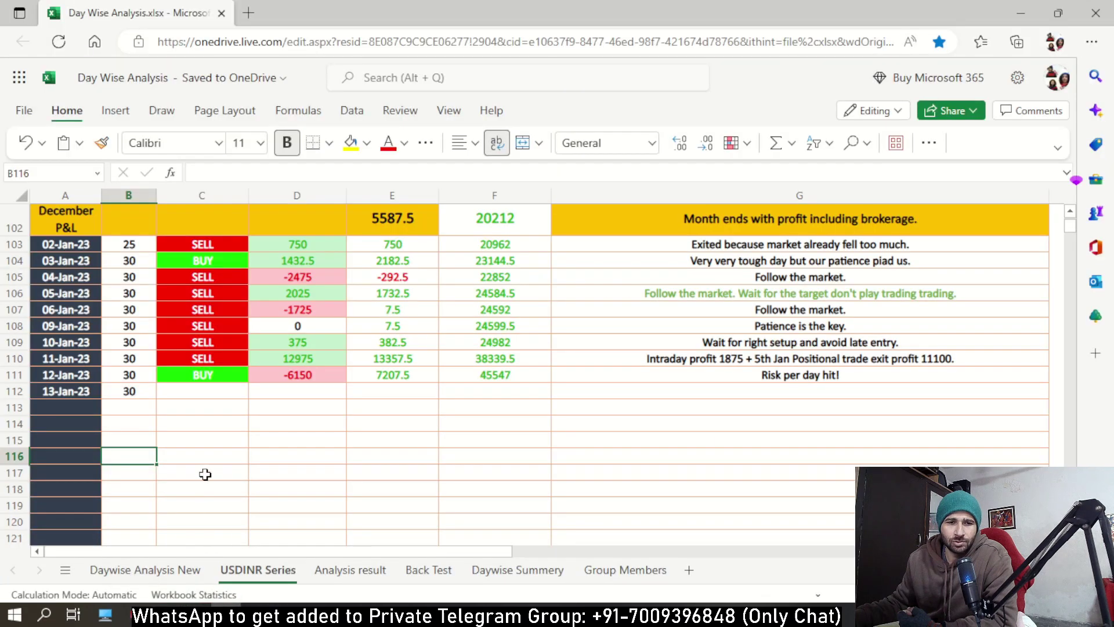
{"action": "left_click", "coordinate": [180, 392]}
{"action": "type", "text": "1575"}
{"action": "left_click", "coordinate": [200, 424]}
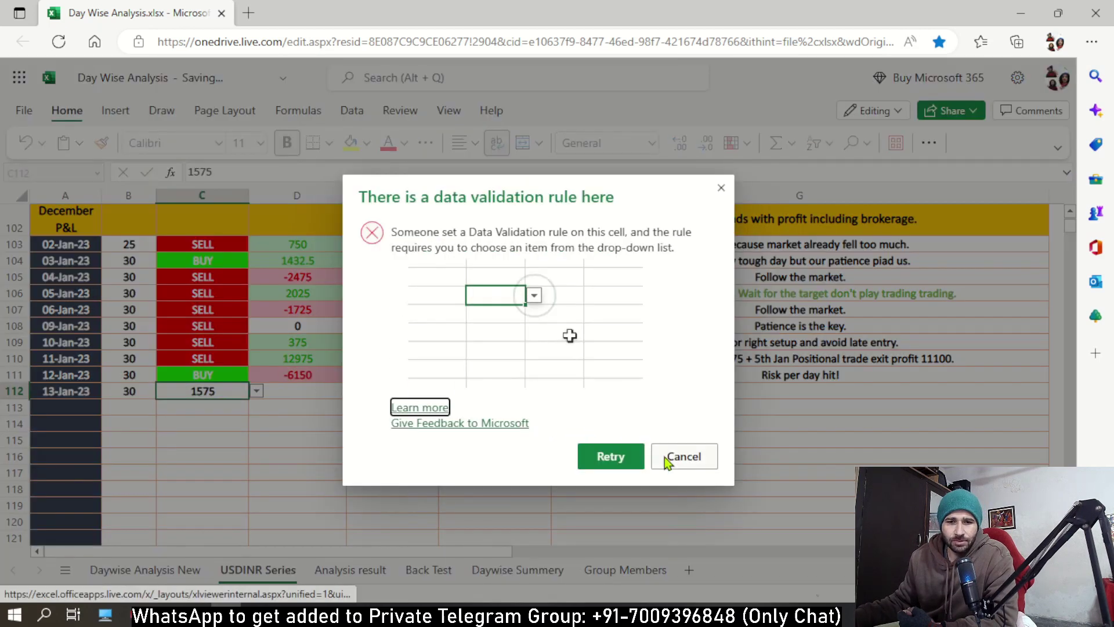
{"action": "left_click", "coordinate": [682, 457]}
Step: Set the 13-Jan-23 trade in row 112 to BUY and enter 1575 as its P&L in column D
{"action": "left_click", "coordinate": [256, 391]}
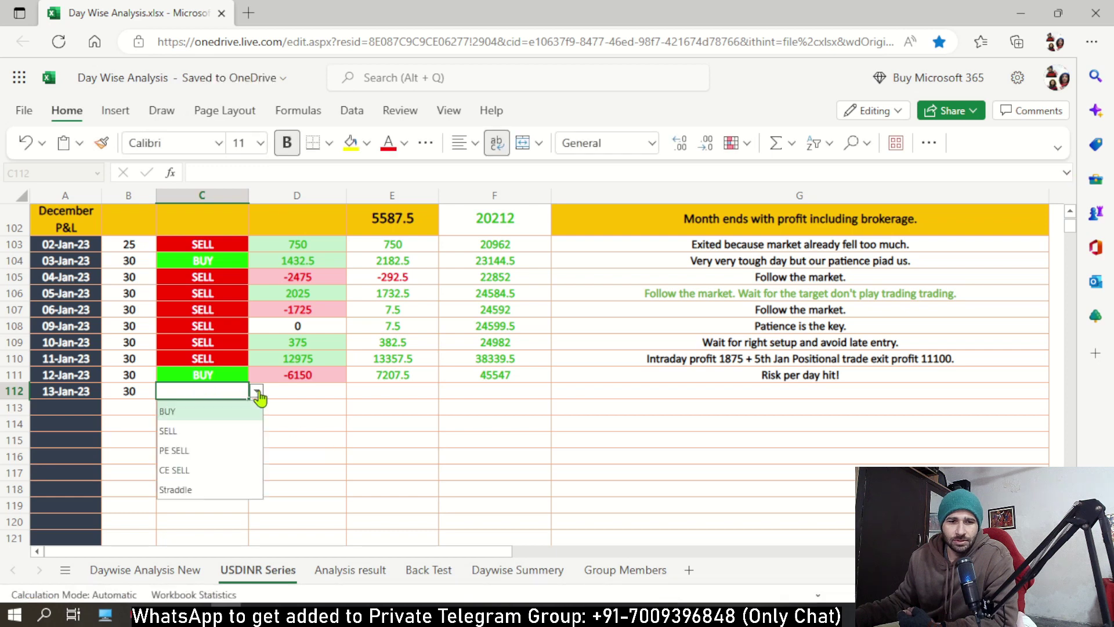
{"action": "left_click", "coordinate": [169, 414]}
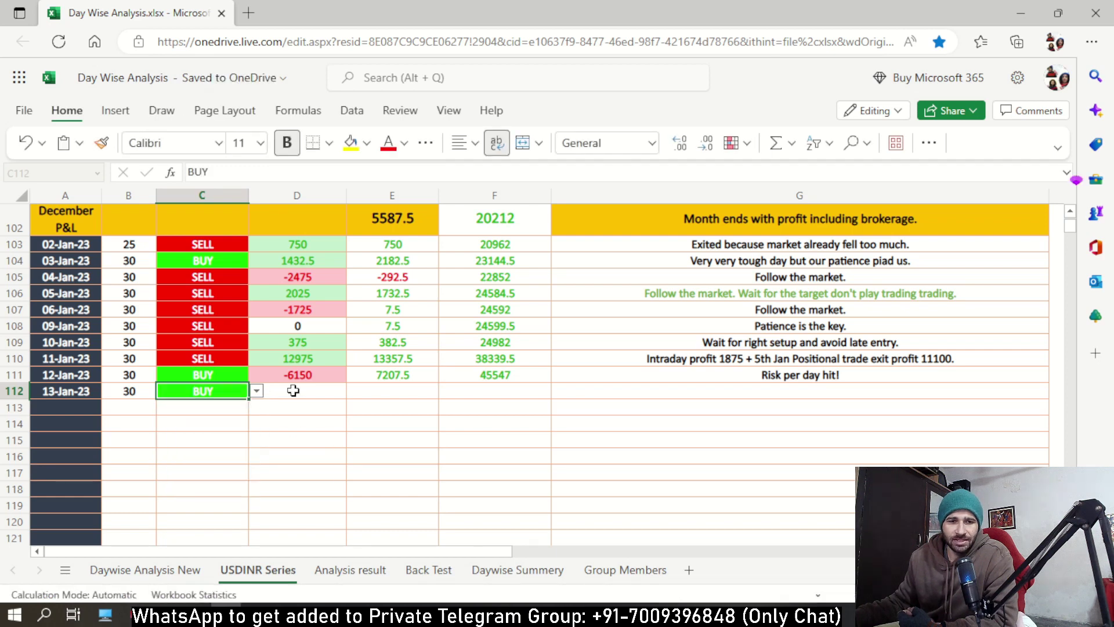
{"action": "left_click", "coordinate": [294, 391]}
{"action": "type", "text": "1575"}
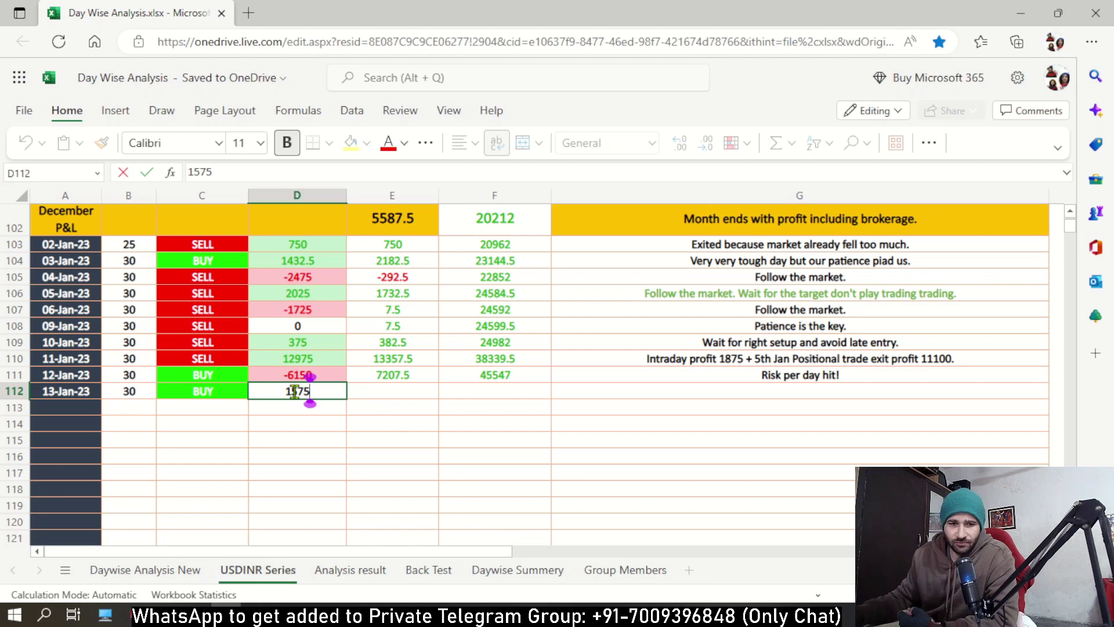
Step: Extend the running-total formulas in columns E and F from row 111 down to row 112
{"action": "left_click", "coordinate": [425, 380]}
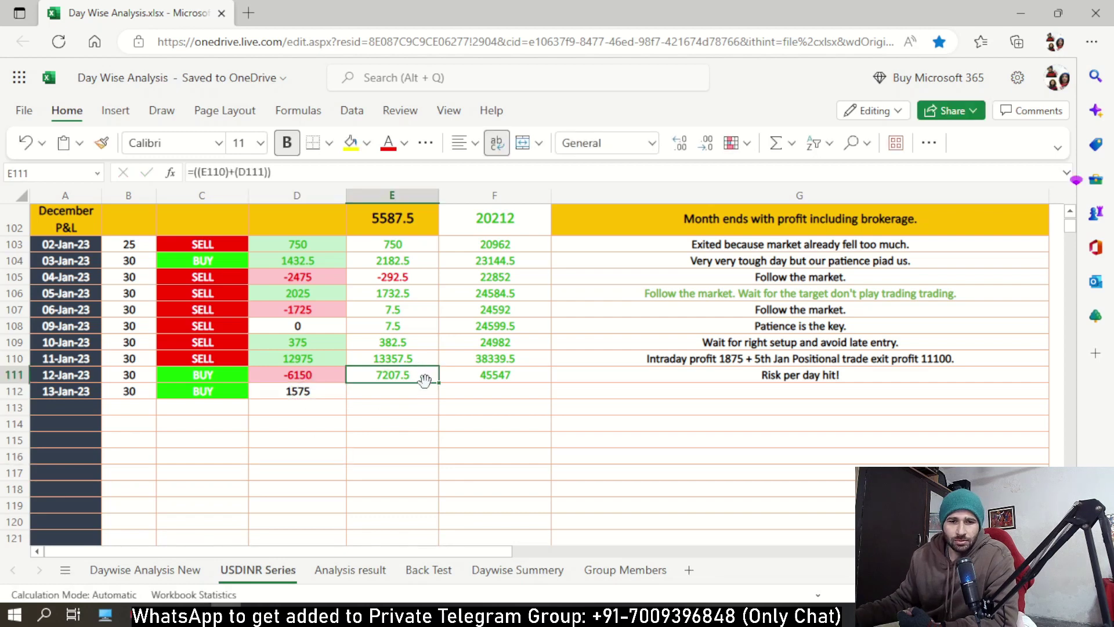
{"action": "left_click_drag", "start_coordinate": [441, 383], "coordinate": [442, 398]}
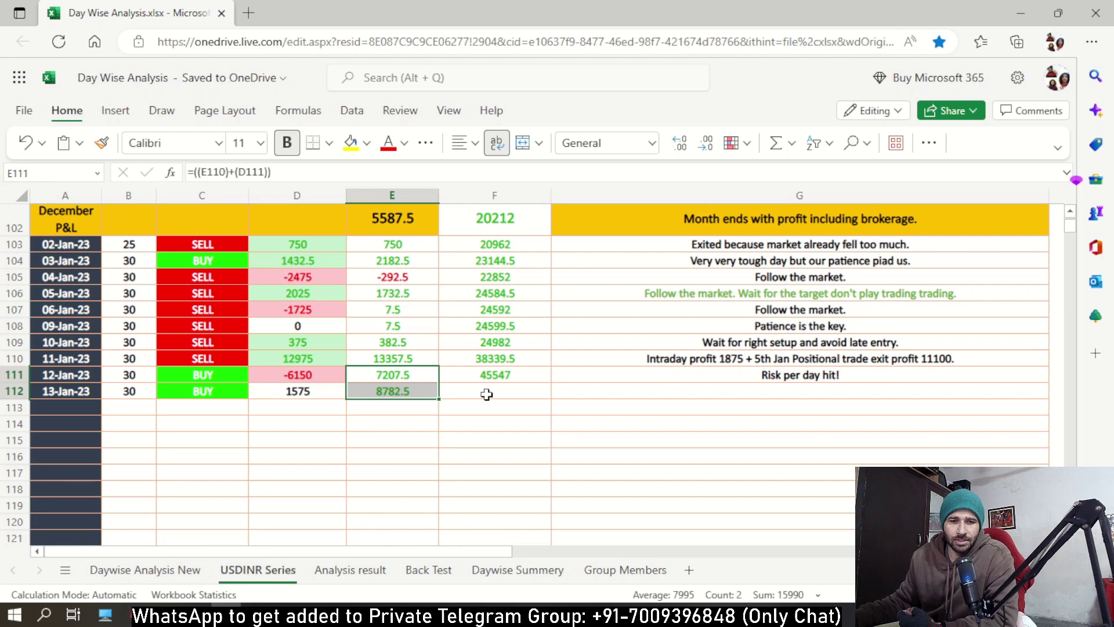
{"action": "left_click", "coordinate": [493, 374]}
{"action": "left_click_drag", "start_coordinate": [551, 383], "coordinate": [550, 395]}
{"action": "left_click", "coordinate": [547, 419]}
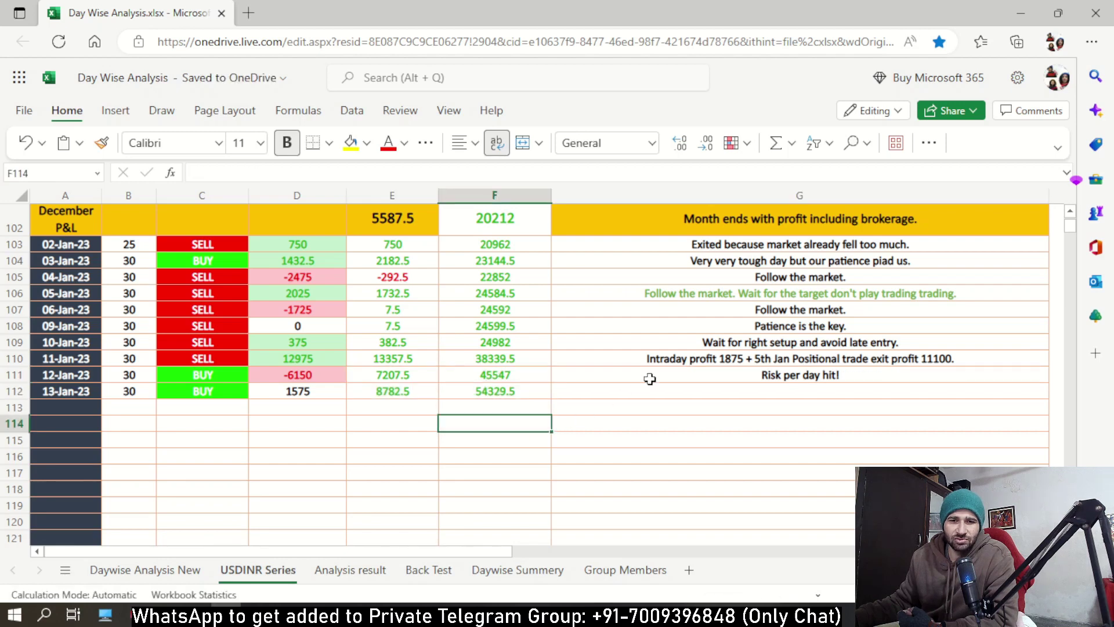
Step: Enter the remark "Follow the market." for the 13-Jan-23 trade in G112, without the suggested remainder
{"action": "left_click", "coordinate": [650, 389]}
{"action": "type", "text": "F"}
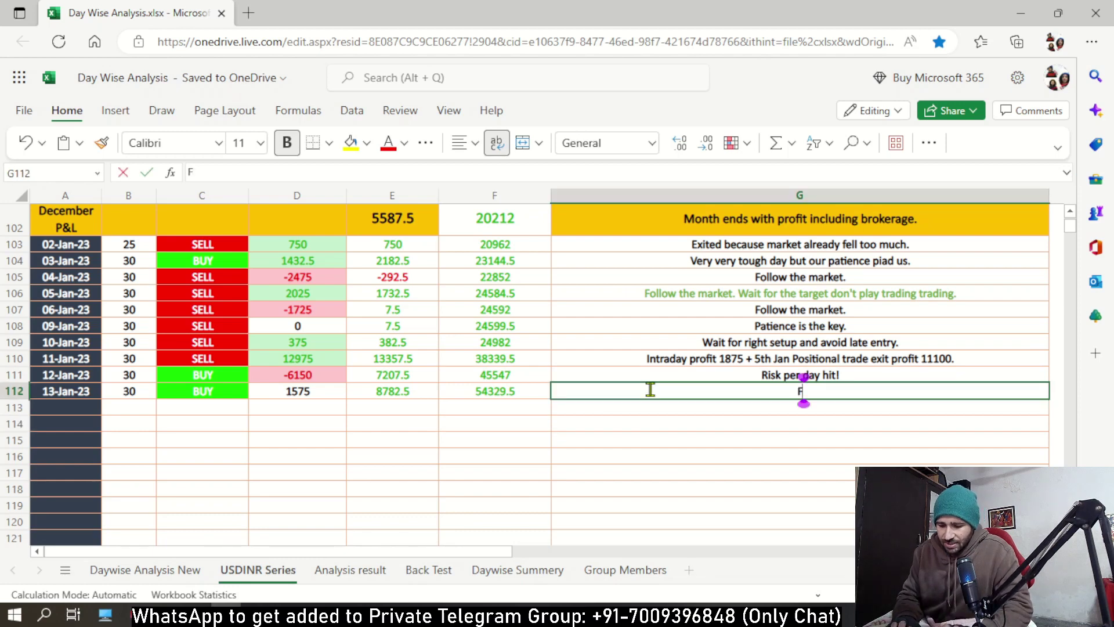
{"action": "type", "text": "ollow the market."}
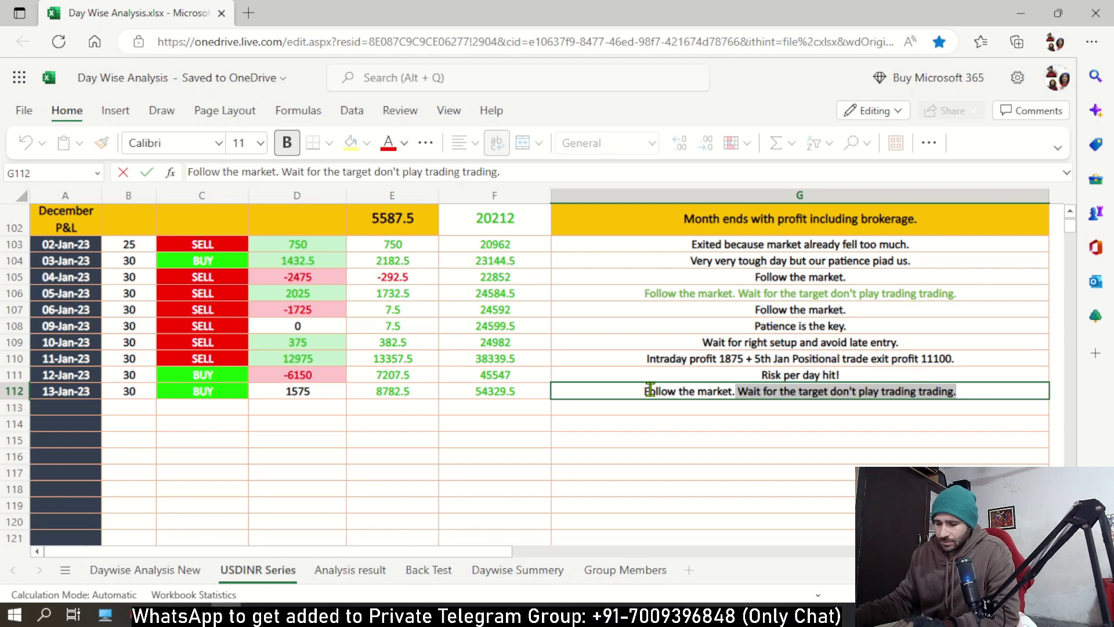
{"action": "key", "text": "BackSpace"}
{"action": "left_click", "coordinate": [628, 453]}
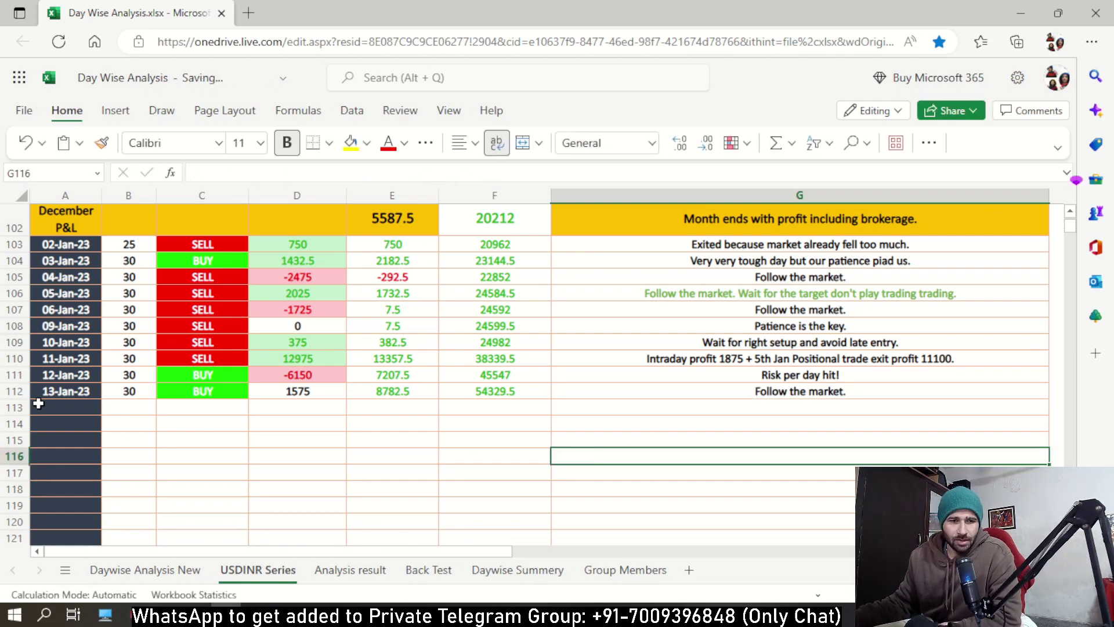
Step: Fill the date series down to A113 and change that cell's date to 16-01-2023
{"action": "left_click", "coordinate": [61, 390]}
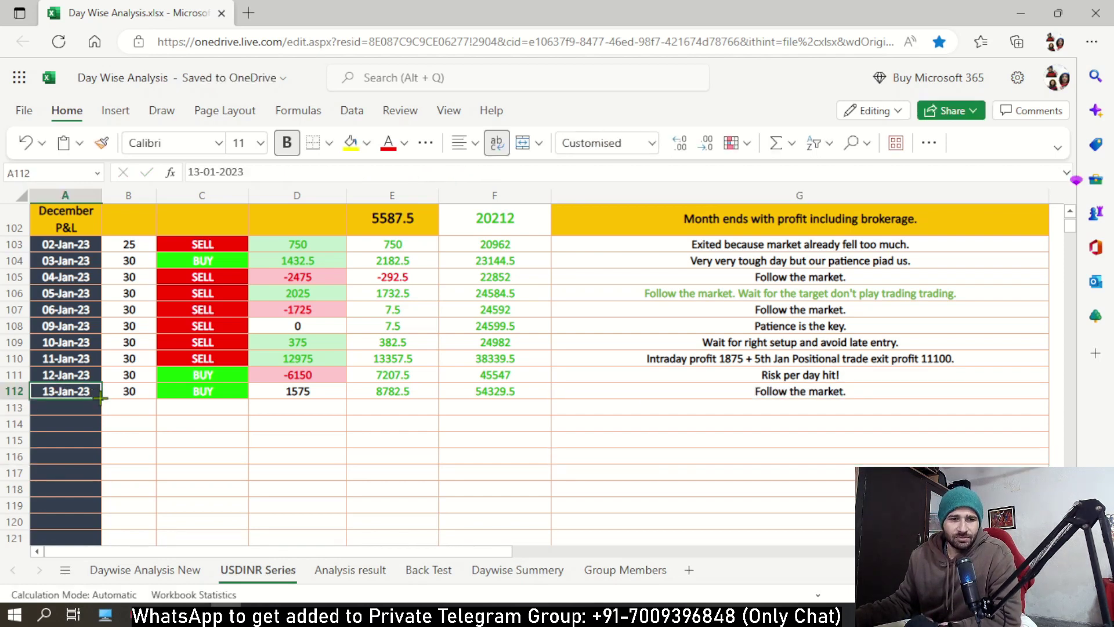
{"action": "left_click_drag", "start_coordinate": [100, 397], "coordinate": [99, 409]}
{"action": "scroll", "coordinate": [88, 400], "scroll_direction": "down", "scroll_amount": 2}
{"action": "left_click", "coordinate": [61, 388]}
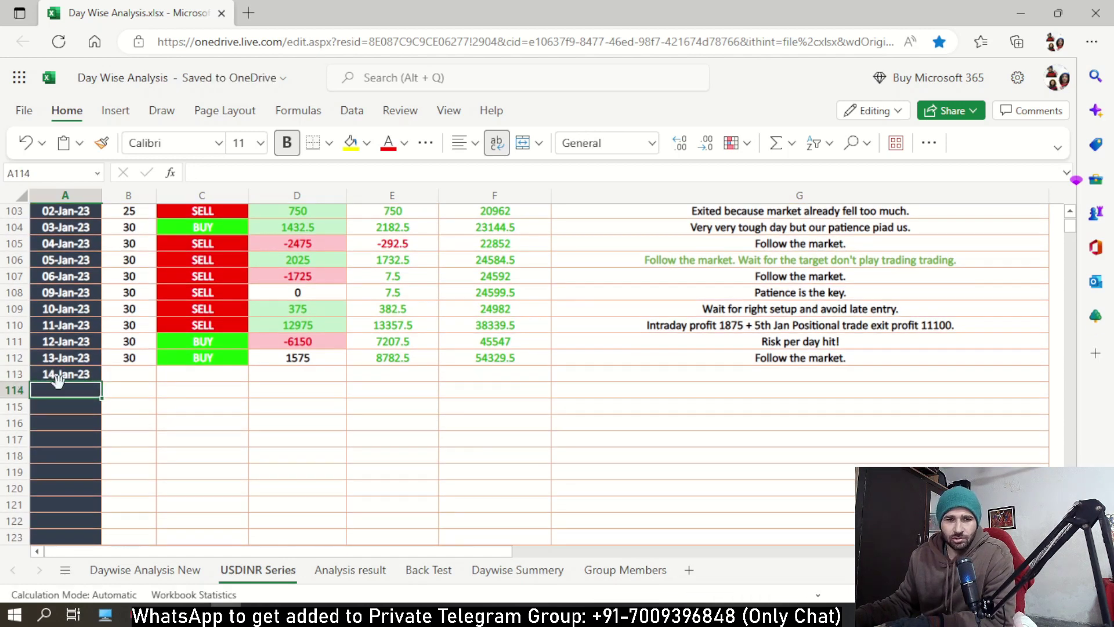
{"action": "left_click", "coordinate": [59, 377]}
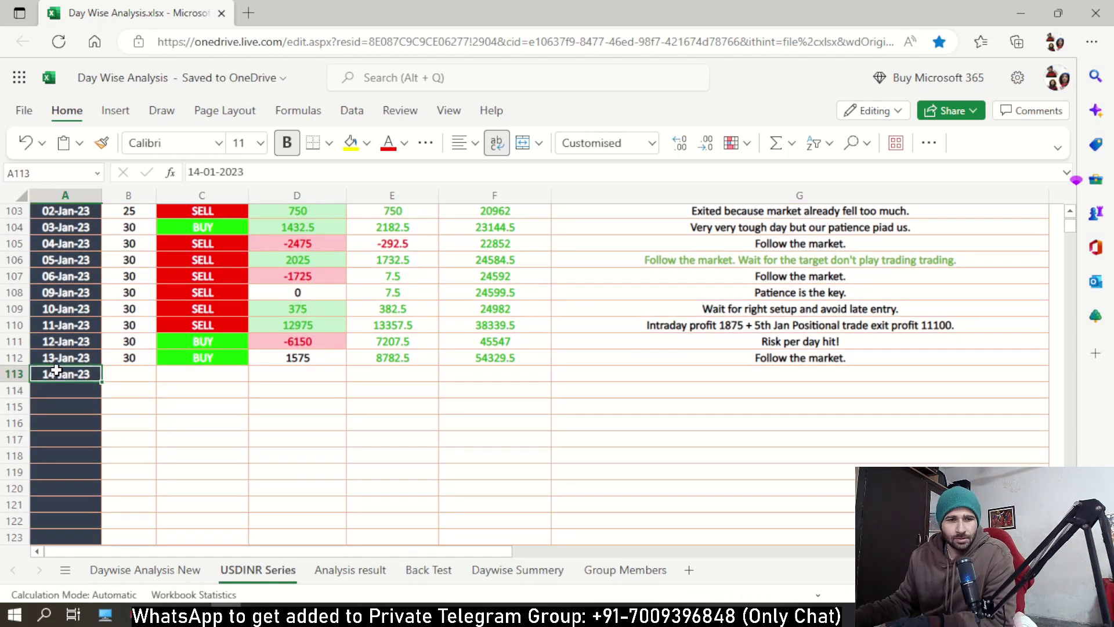
{"action": "double_click", "coordinate": [53, 376]}
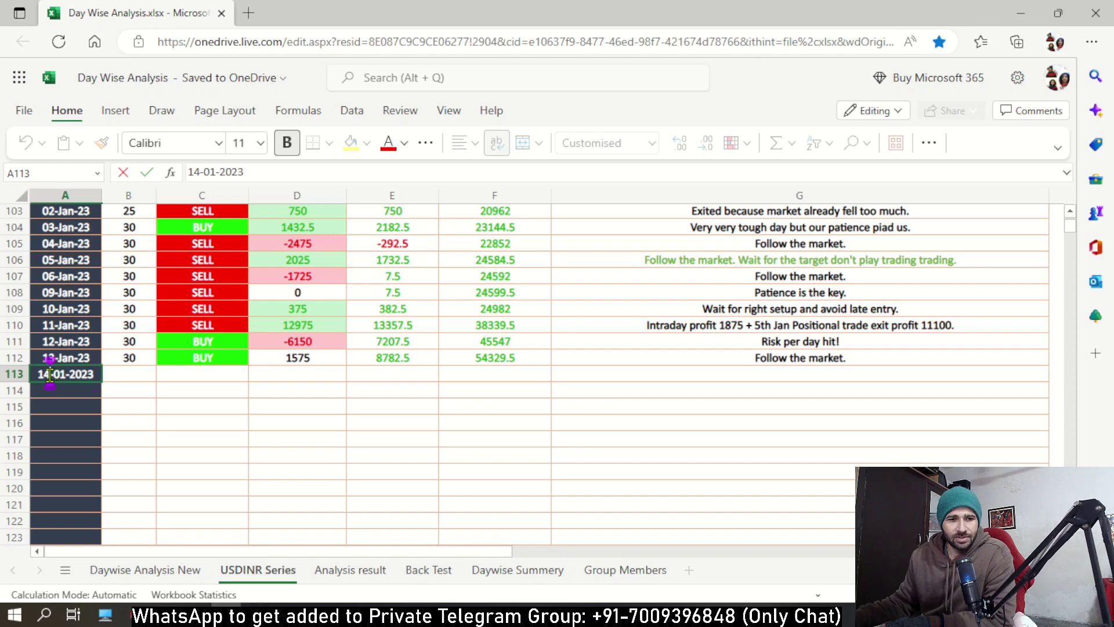
{"action": "key", "text": "BackSpace"}
{"action": "type", "text": "6"}
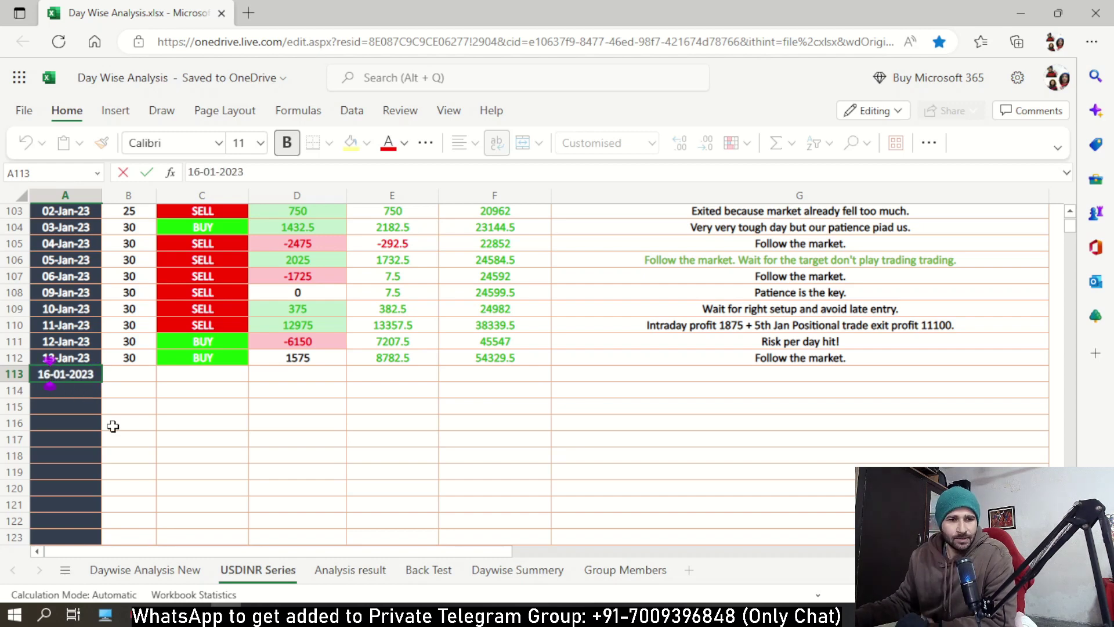
{"action": "left_click", "coordinate": [142, 406]}
Step: Log the 16-Jan-23 trade in row 113 with 30 in column B, BUY in column C and 1425 in column D
{"action": "left_click", "coordinate": [138, 375]}
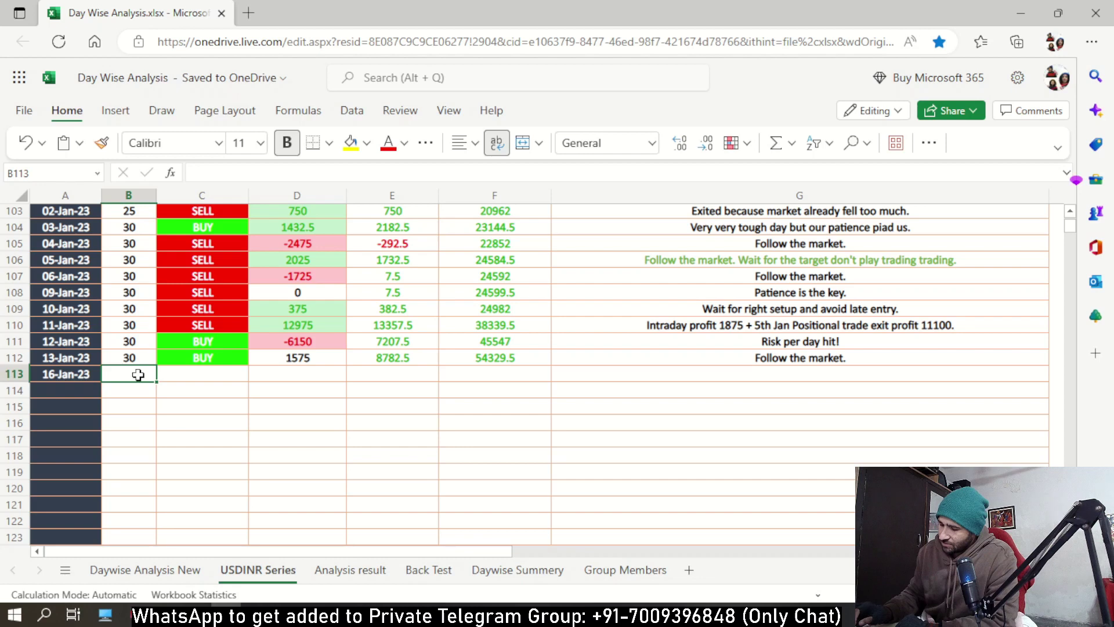
{"action": "type", "text": "30"}
{"action": "key", "text": "Tab"}
{"action": "type", "text": "b"}
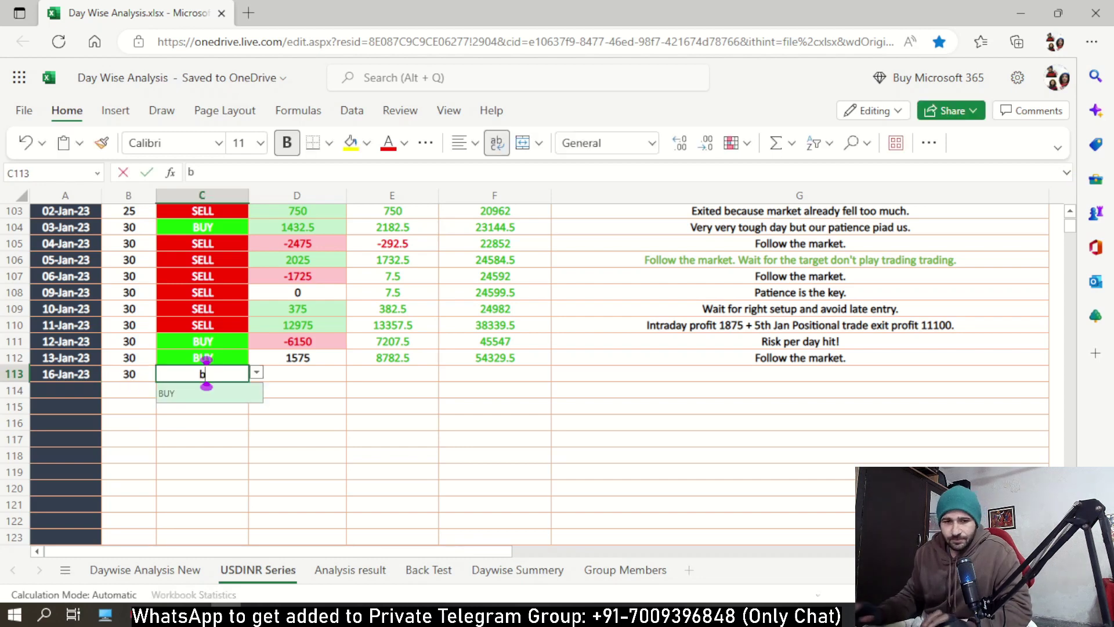
{"action": "left_click", "coordinate": [174, 393]}
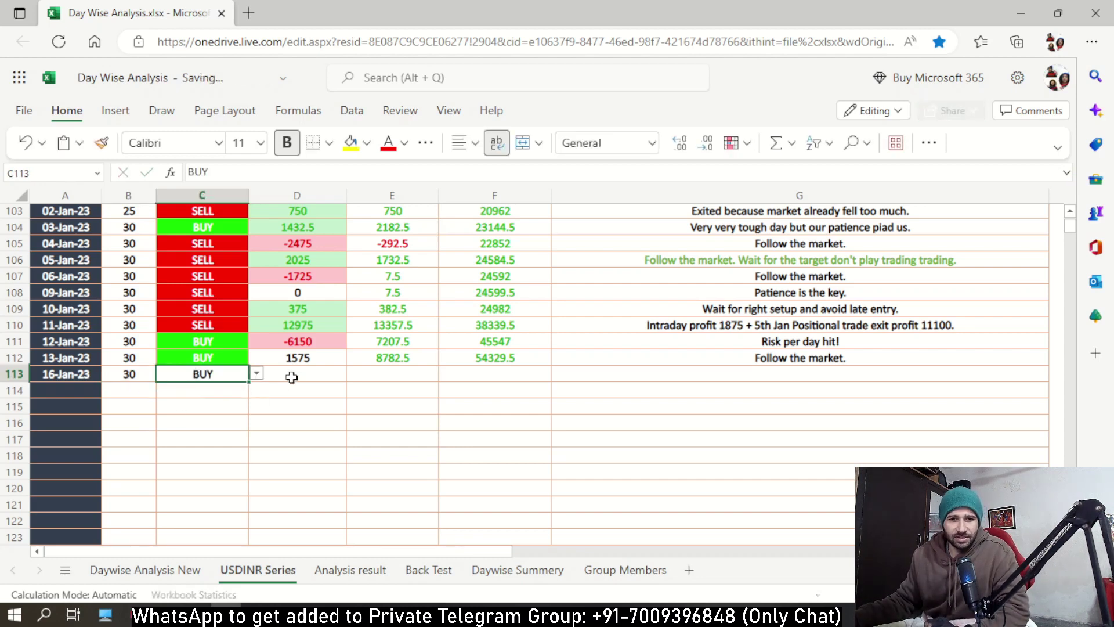
{"action": "left_click", "coordinate": [292, 375]}
{"action": "type", "text": "1425"}
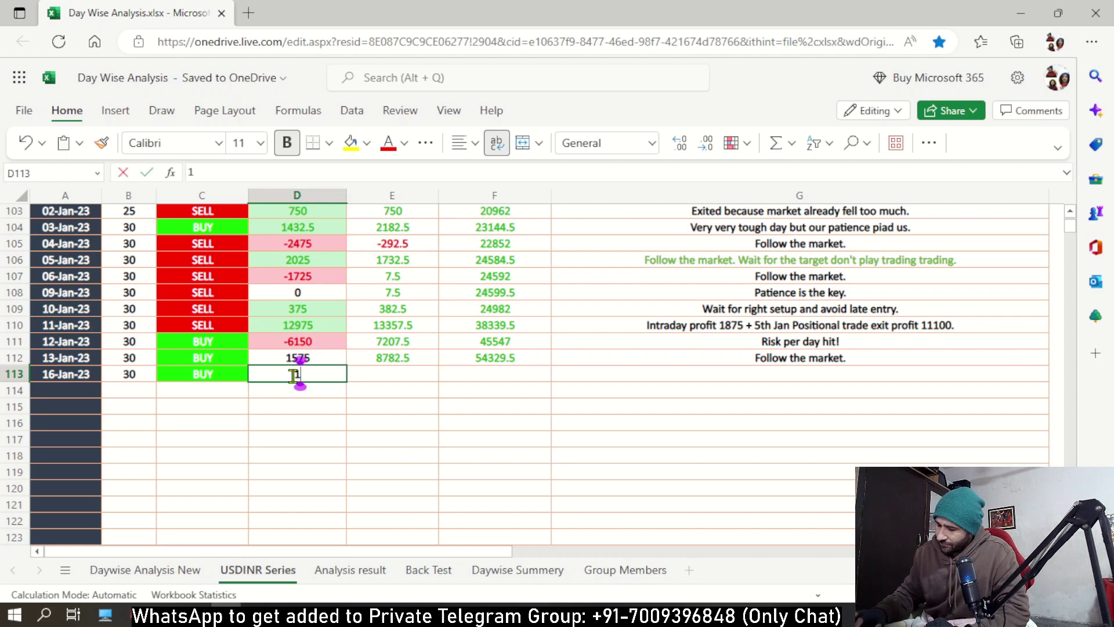
{"action": "left_click", "coordinate": [319, 441]}
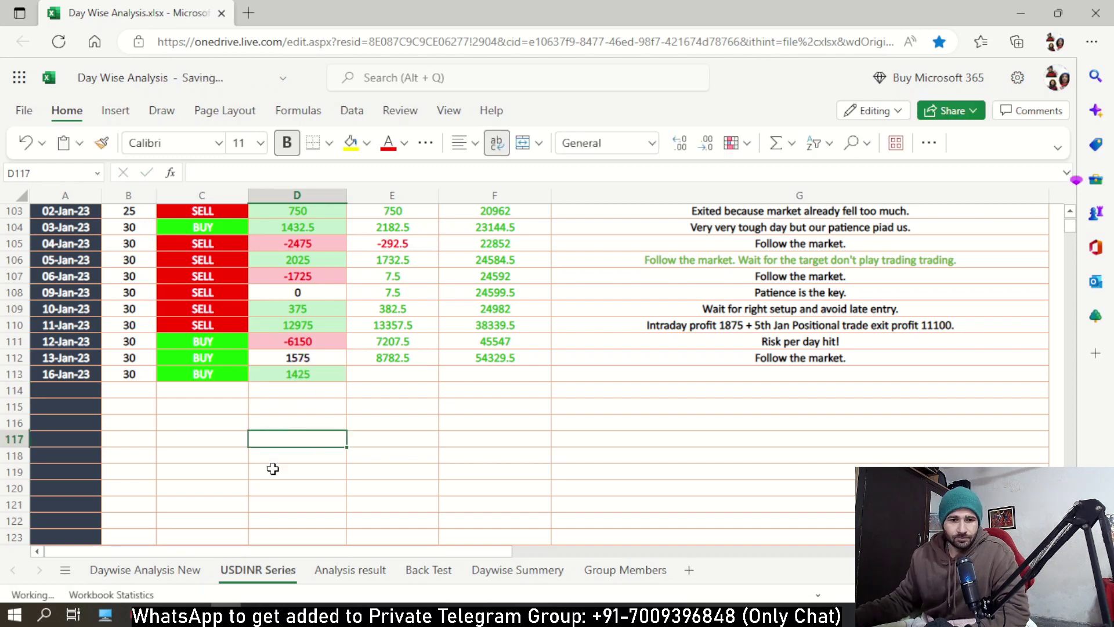
Step: Check the 13-Jan-23 P&L entry, view the USDINR JAN FUT P&L on the Kite positions page, and return to the workbook
{"action": "left_click", "coordinate": [300, 358]}
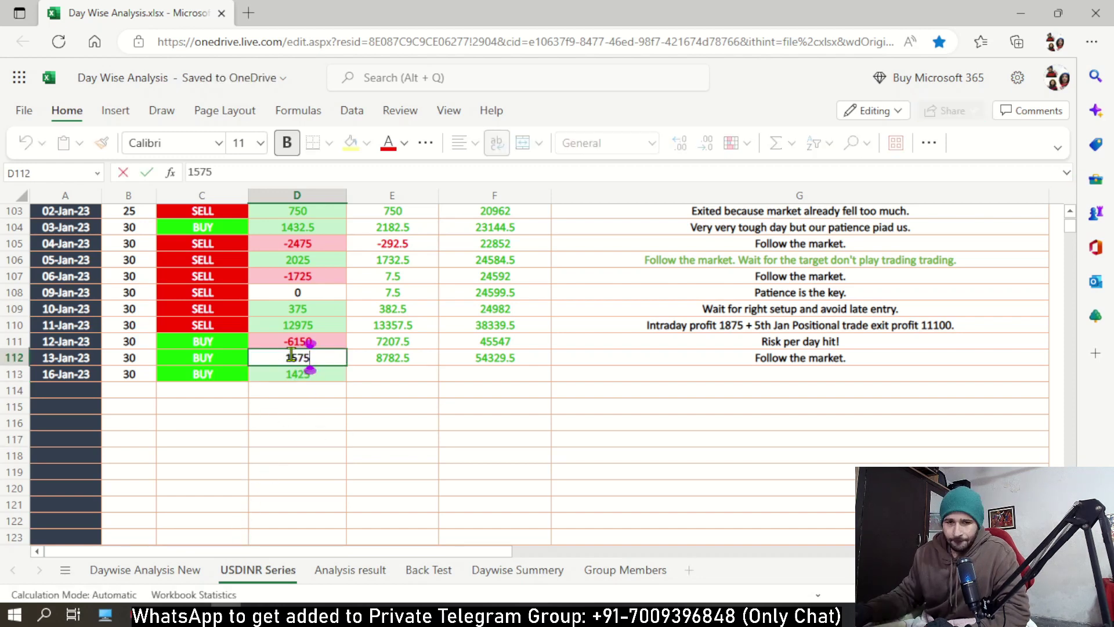
{"action": "left_click", "coordinate": [283, 410]}
{"action": "key", "text": "alt+Tab"}
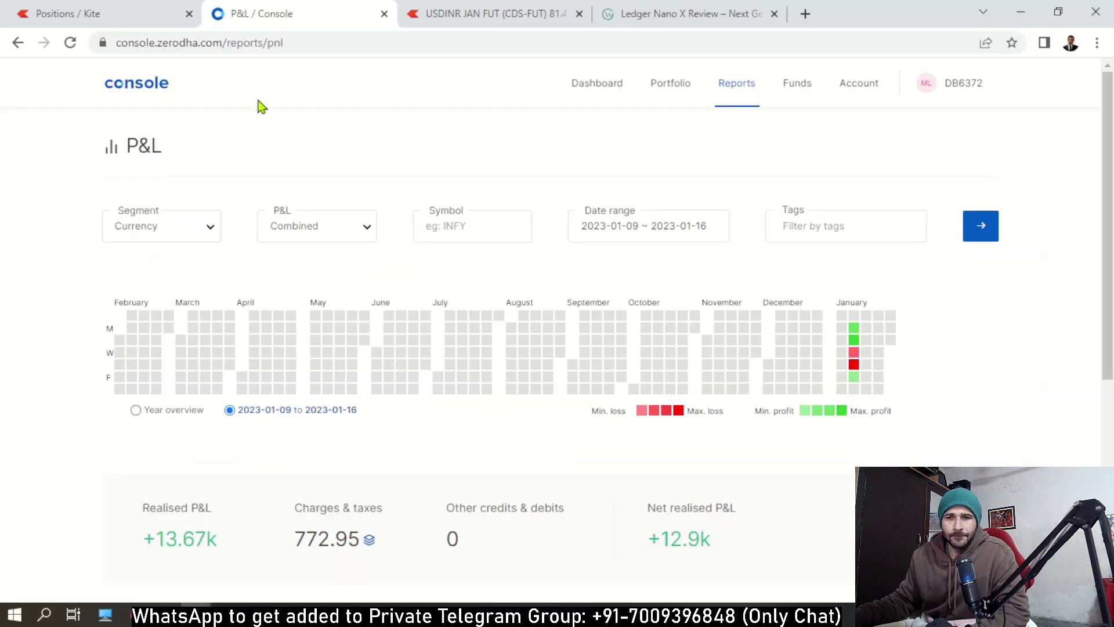
{"action": "key", "text": "ctrl+shift+Tab"}
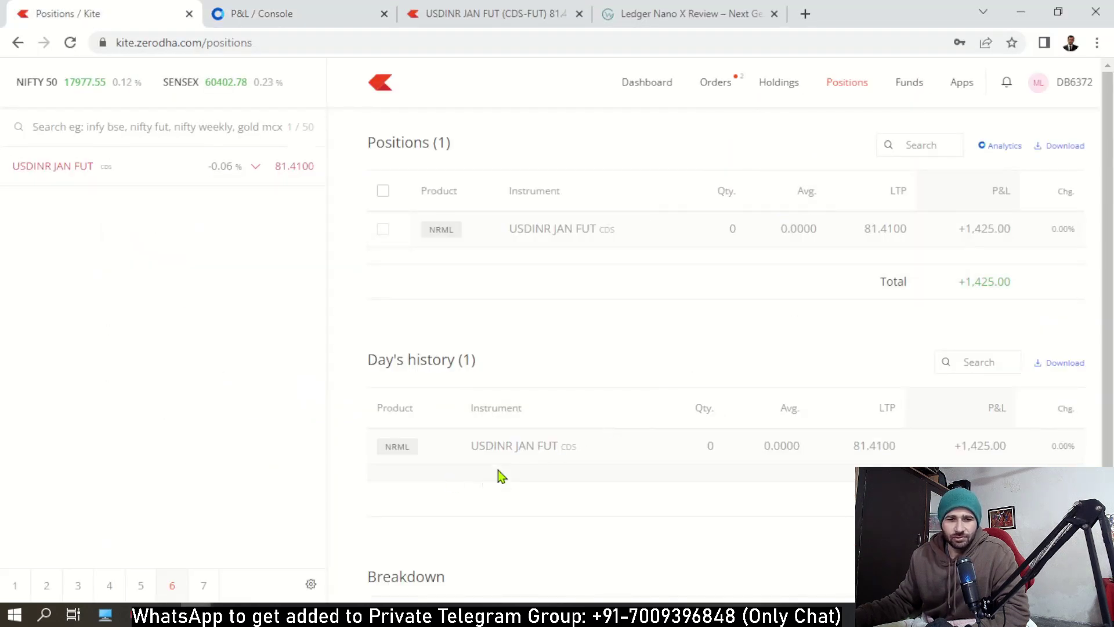
{"action": "key", "text": "alt+Tab"}
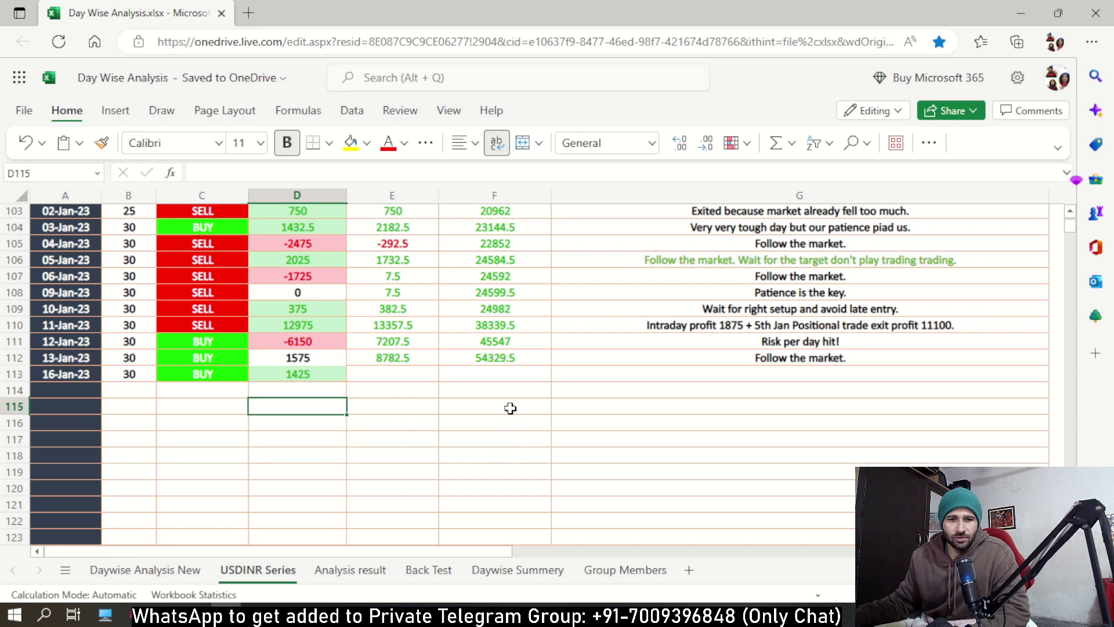
Step: Extend the running-total formulas in columns E and F from row 112 down to the 16-Jan-23 row
{"action": "left_click", "coordinate": [413, 358]}
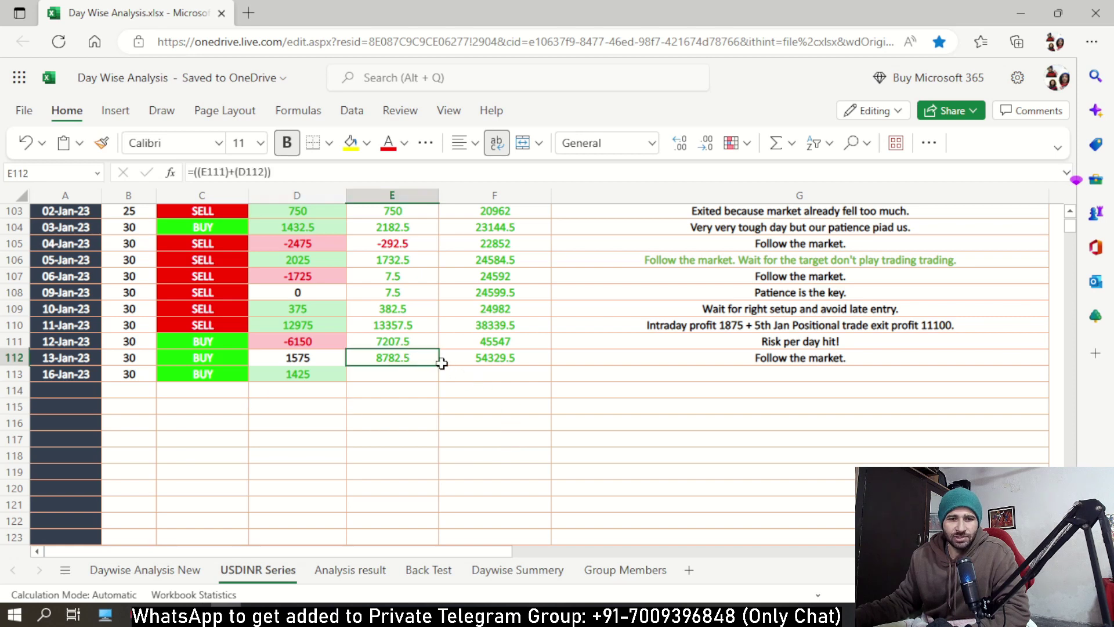
{"action": "left_click_drag", "start_coordinate": [440, 363], "coordinate": [440, 378]}
{"action": "left_click", "coordinate": [406, 424]}
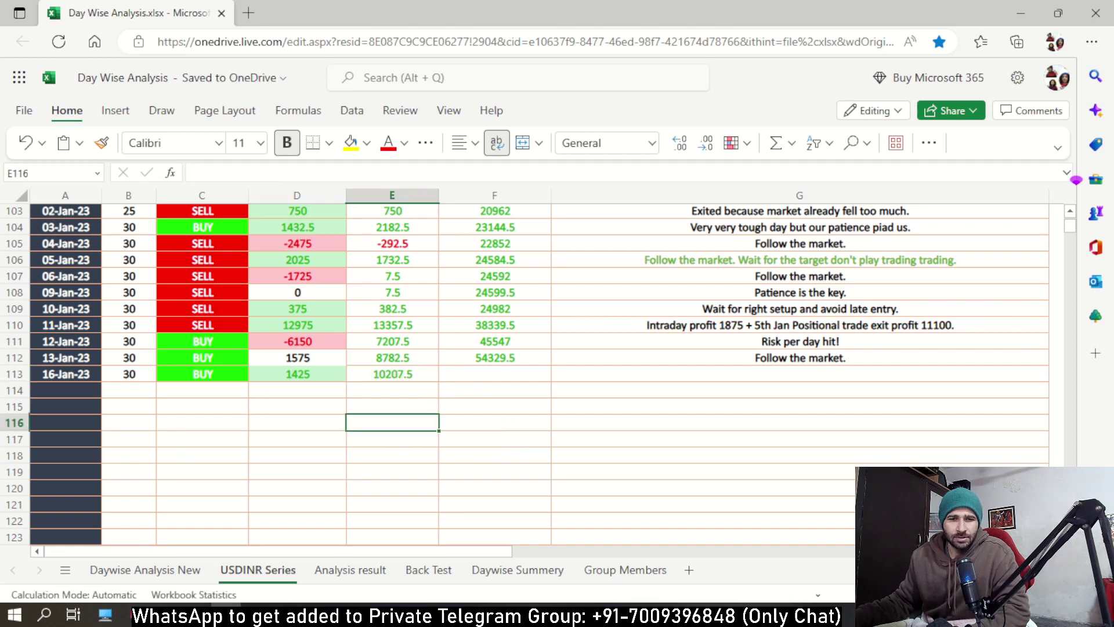
{"action": "left_click", "coordinate": [477, 374]}
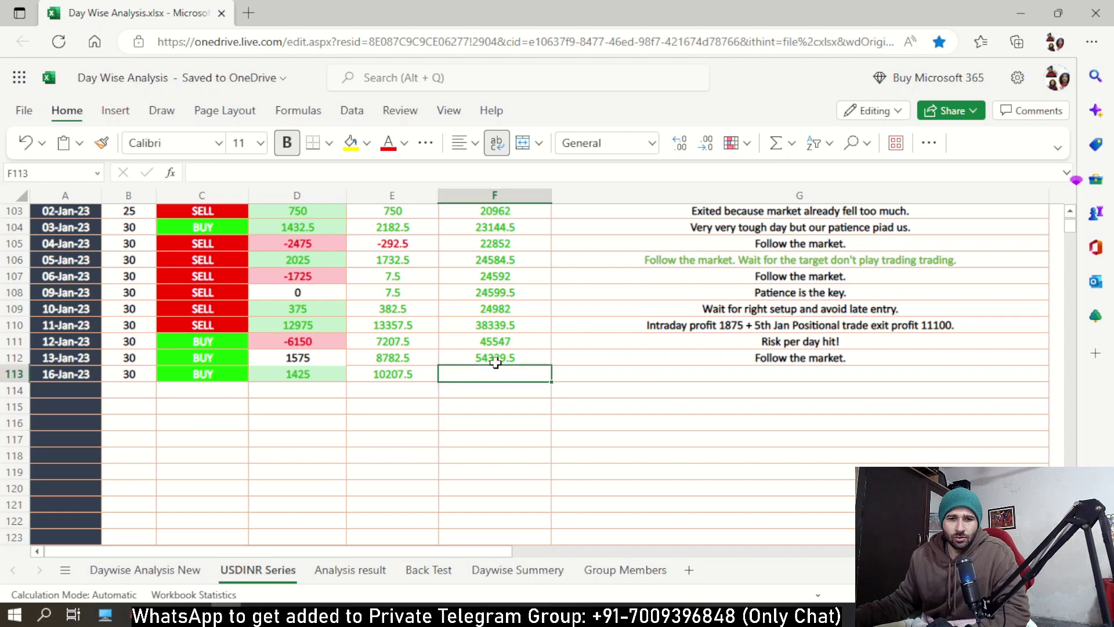
{"action": "left_click", "coordinate": [496, 359]}
{"action": "left_click_drag", "start_coordinate": [550, 366], "coordinate": [549, 377]}
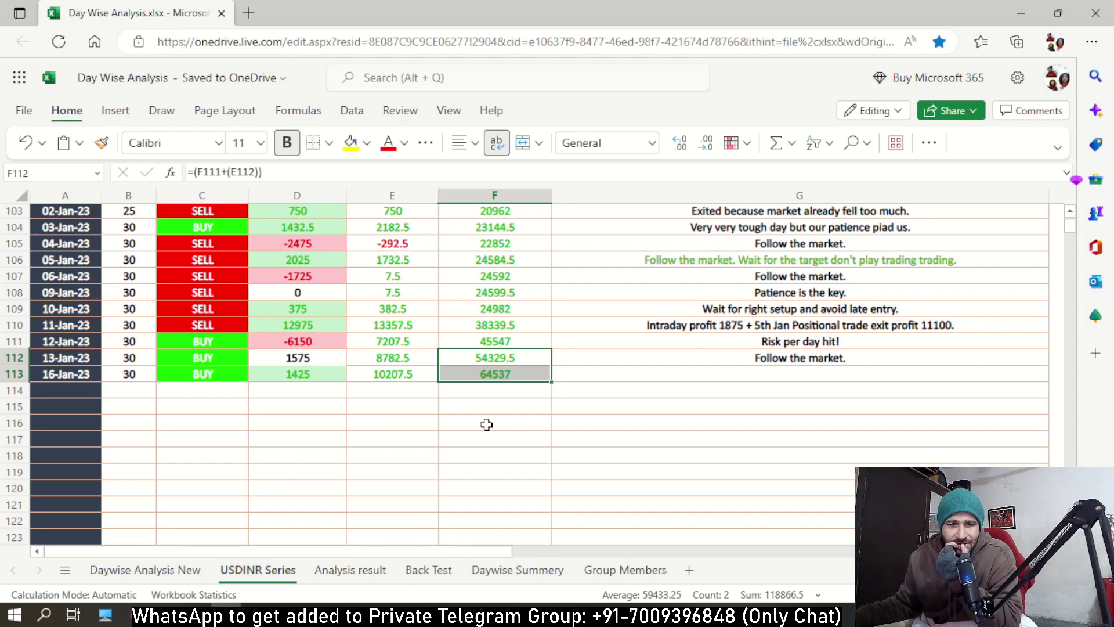
Step: Fill the cumulative formula in F103 down through F113, replacing the January formulas in column F
{"action": "left_click_drag", "start_coordinate": [473, 292], "coordinate": [489, 383]}
{"action": "left_click", "coordinate": [472, 423]}
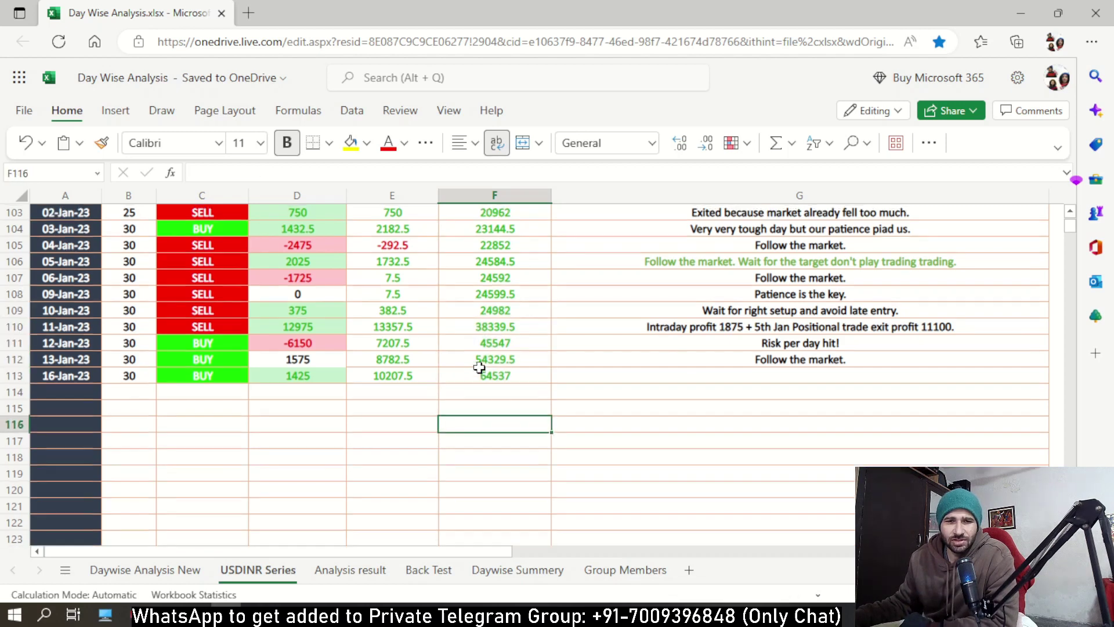
{"action": "scroll", "coordinate": [477, 360], "scroll_direction": "up", "scroll_amount": 1}
{"action": "left_click_drag", "start_coordinate": [472, 249], "coordinate": [493, 380]}
{"action": "left_click", "coordinate": [488, 360]}
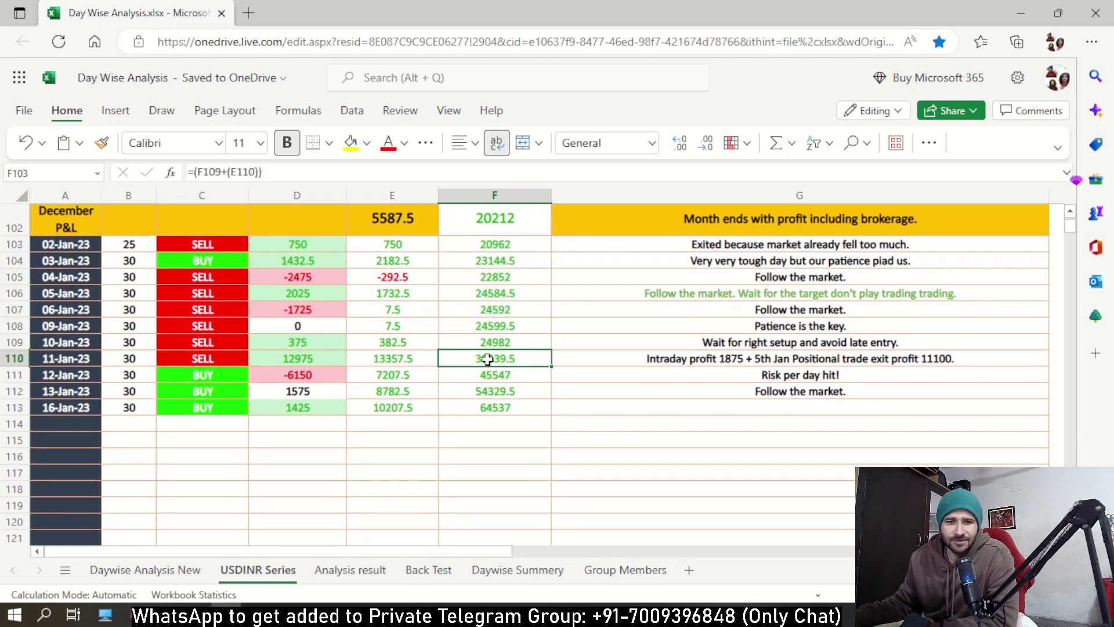
{"action": "left_click_drag", "start_coordinate": [482, 244], "coordinate": [493, 407]}
{"action": "key", "text": "ctrl+d"}
{"action": "left_click", "coordinate": [482, 455]}
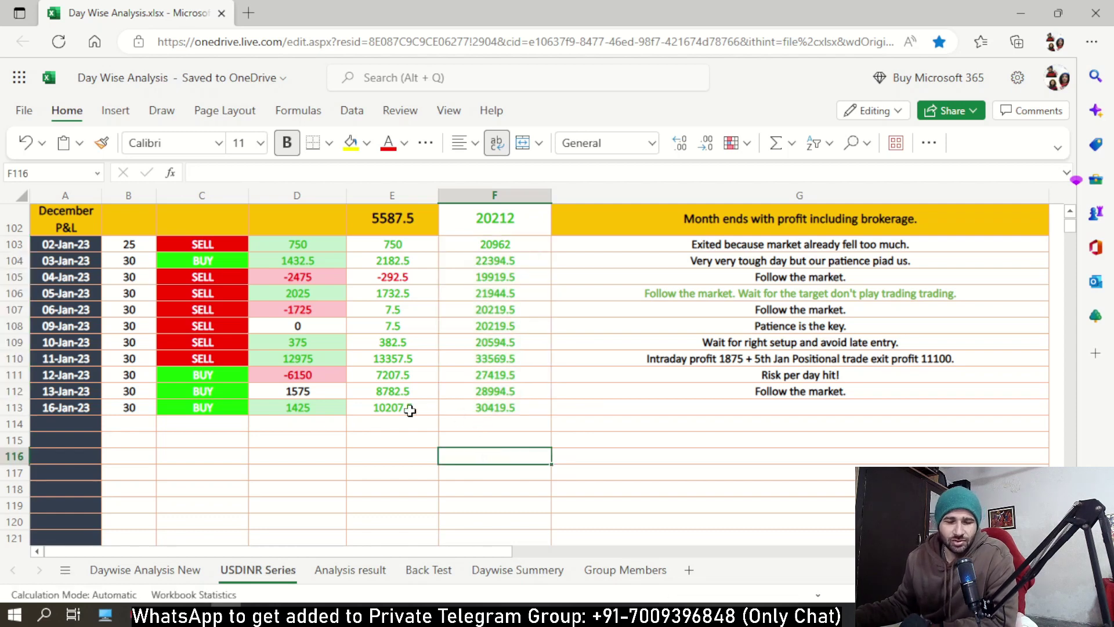
Step: Check the formulas behind the 16-Jan-23 cumulative total in F113 and the 11-Jan-23 running total in E110
{"action": "left_click", "coordinate": [340, 439]}
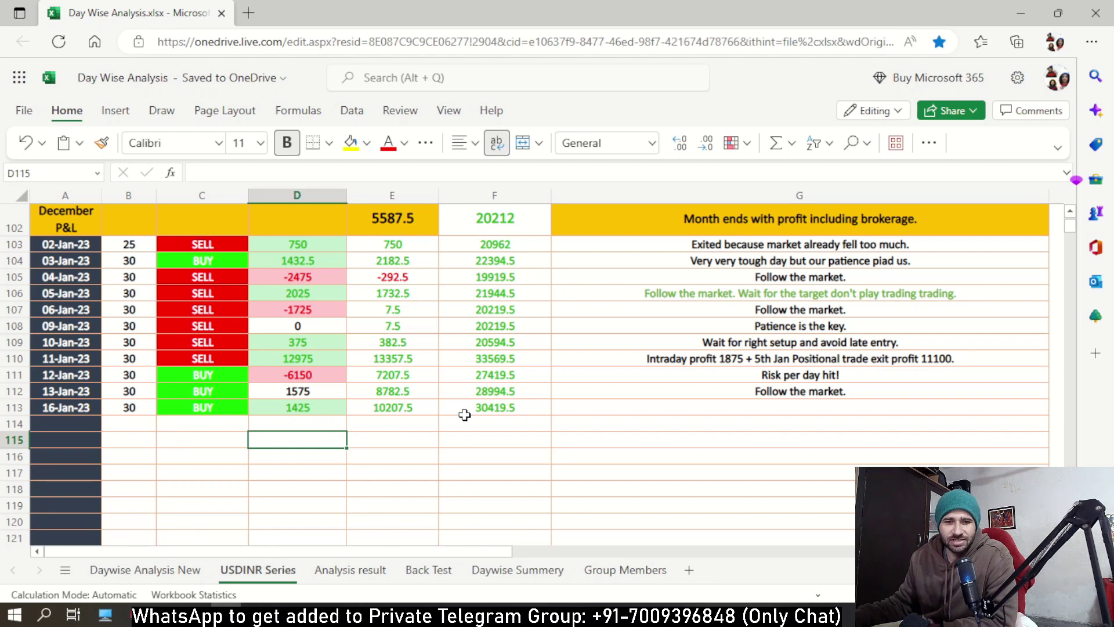
{"action": "left_click", "coordinate": [473, 409]}
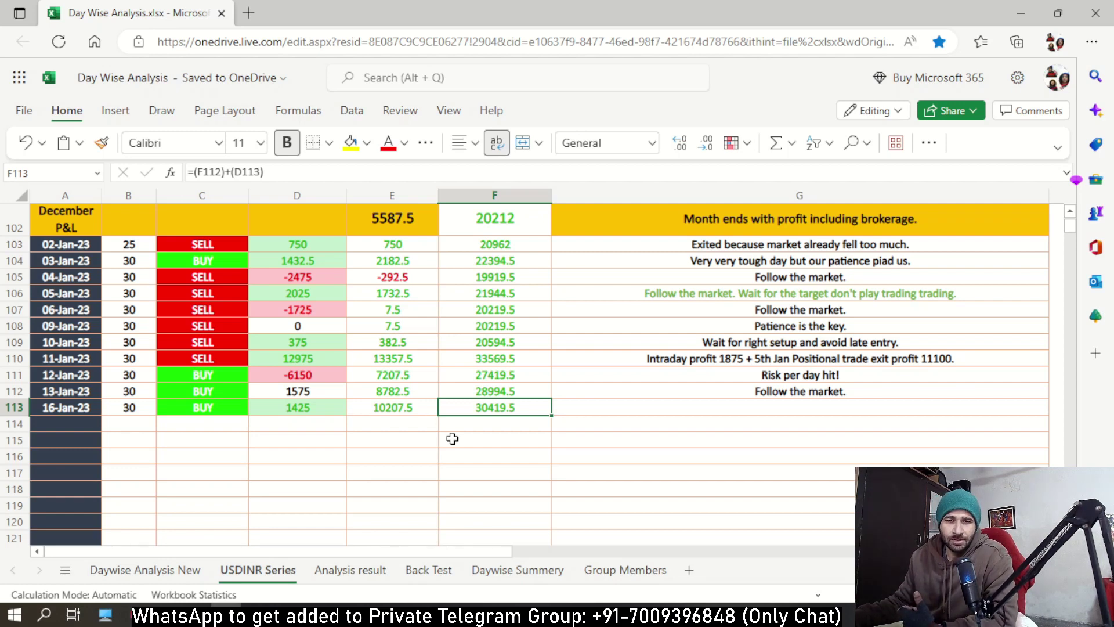
{"action": "left_click", "coordinate": [387, 360]}
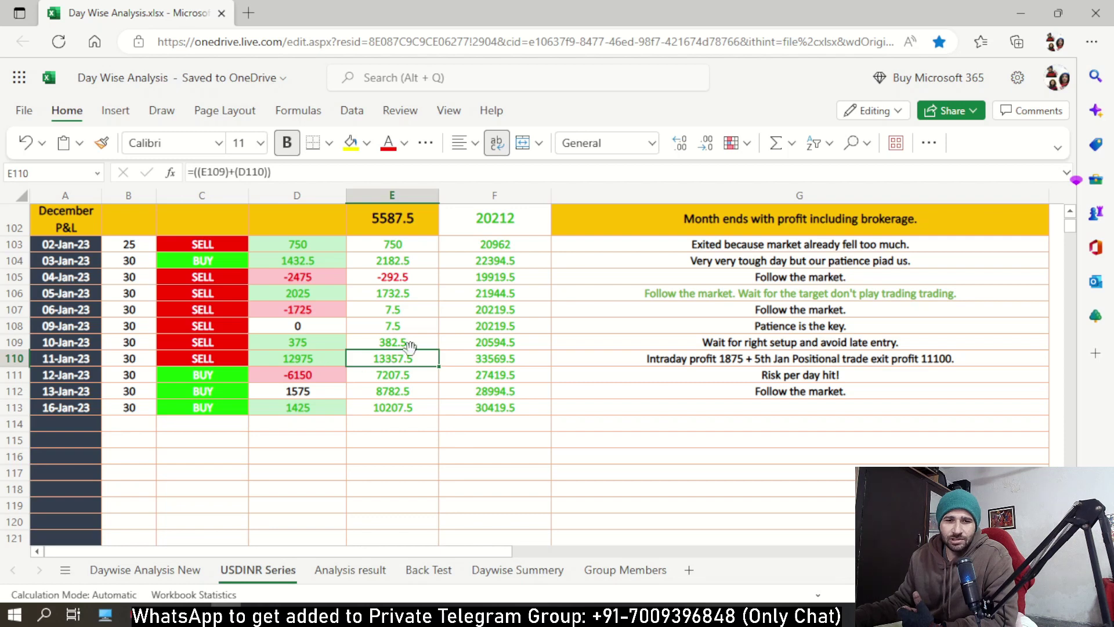
{"action": "left_click", "coordinate": [464, 471]}
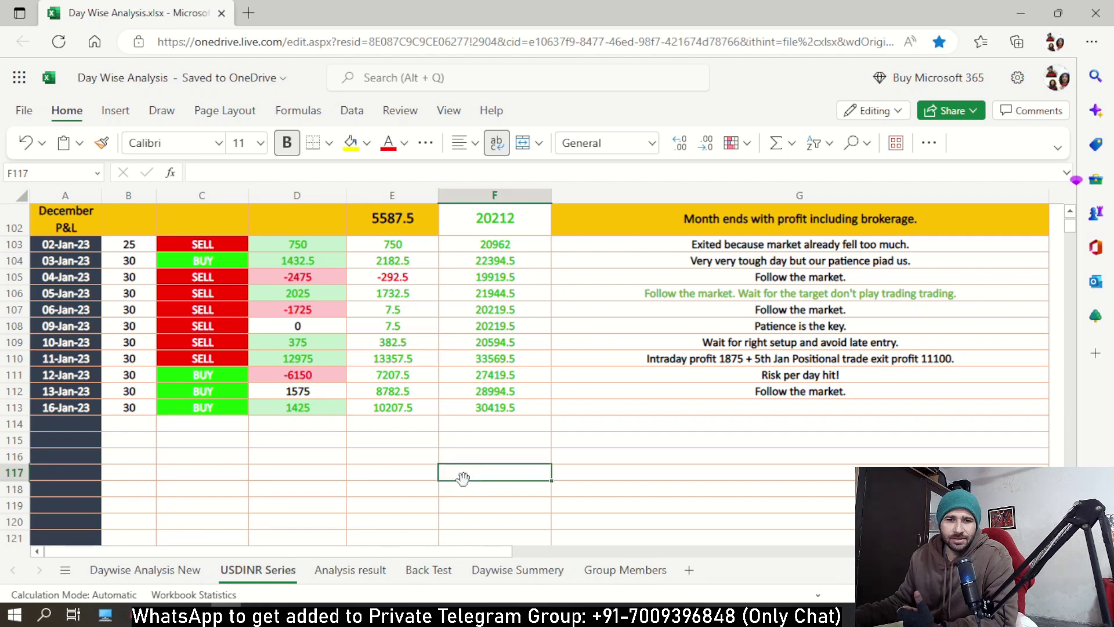
Step: Enter the remark "Follow the market. Wait for the target don't play trading trading." in G113 for the 16-Jan-23 trade
{"action": "left_click", "coordinate": [371, 405]}
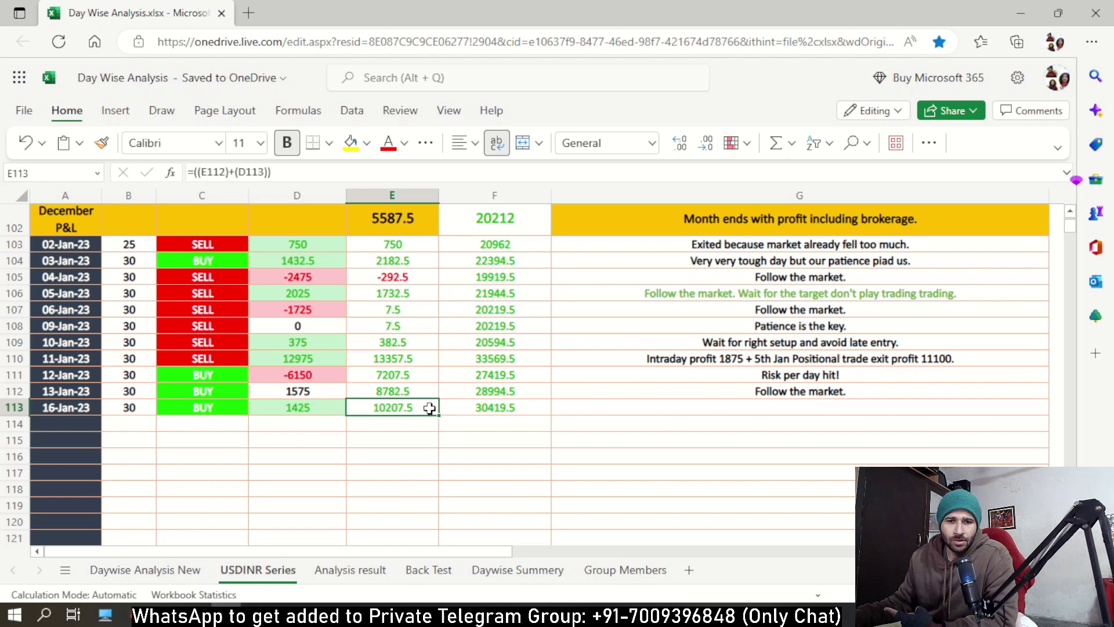
{"action": "left_click", "coordinate": [463, 407]}
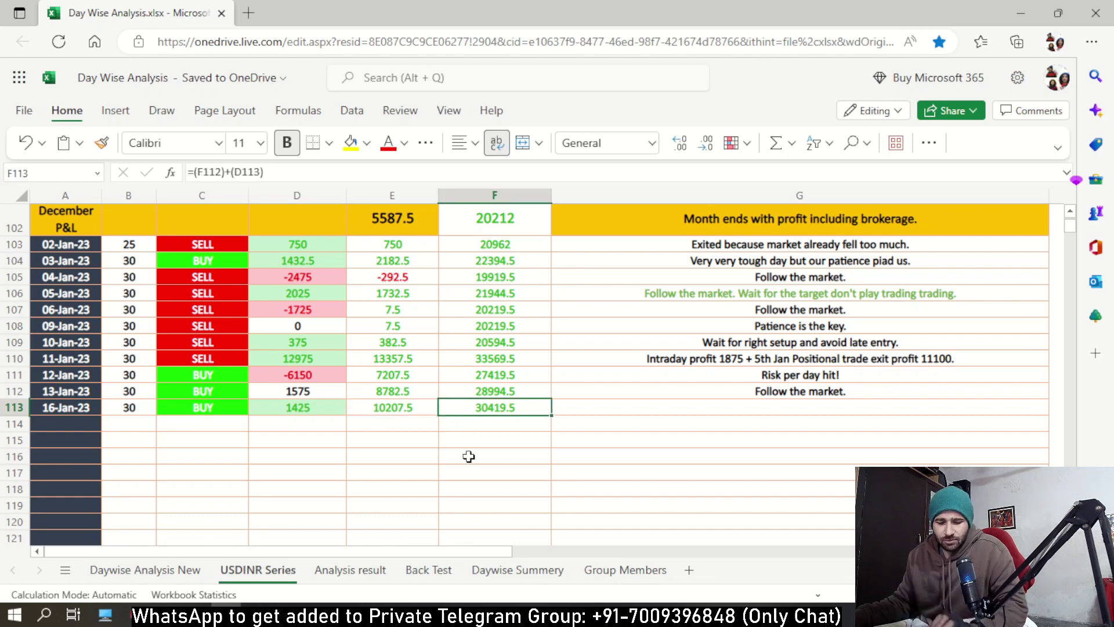
{"action": "left_click", "coordinate": [638, 410]}
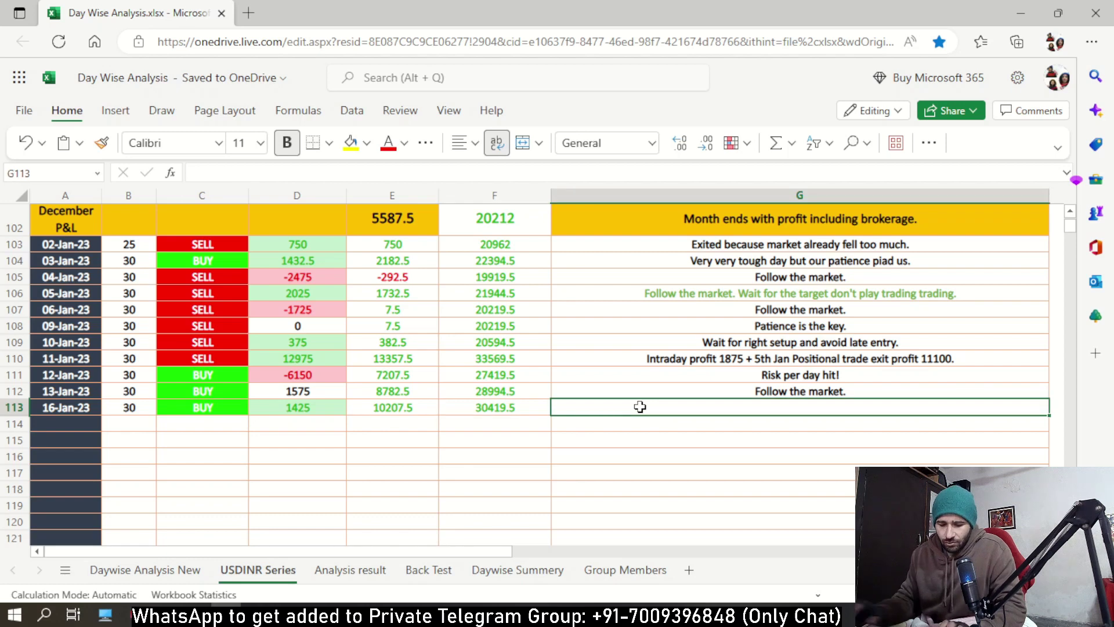
{"action": "type", "text": "Follow"}
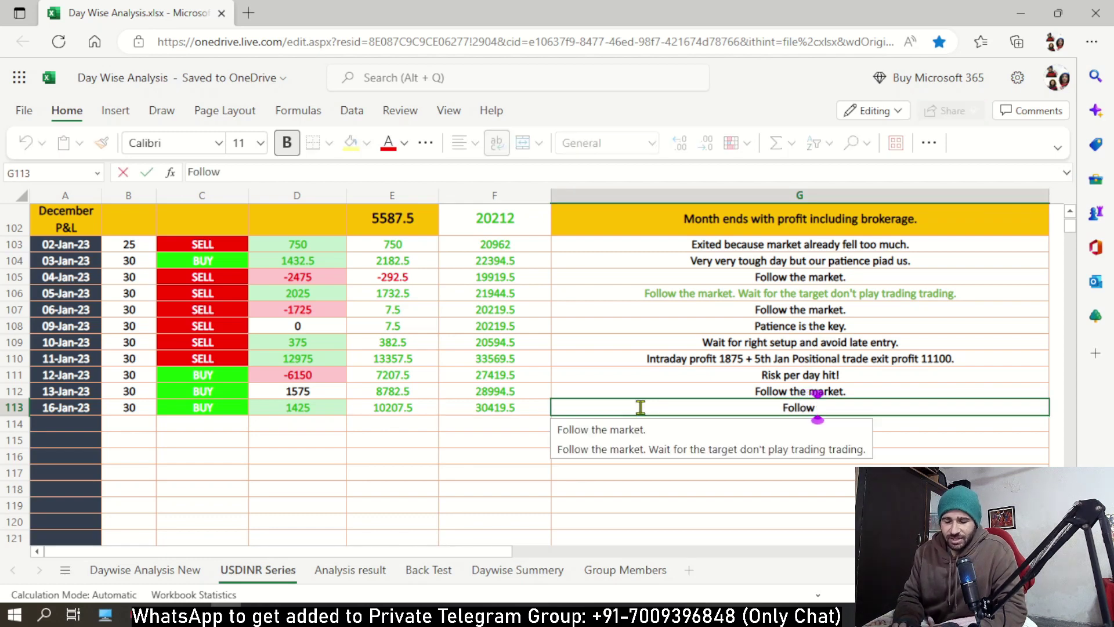
{"action": "type", "text": " the market."}
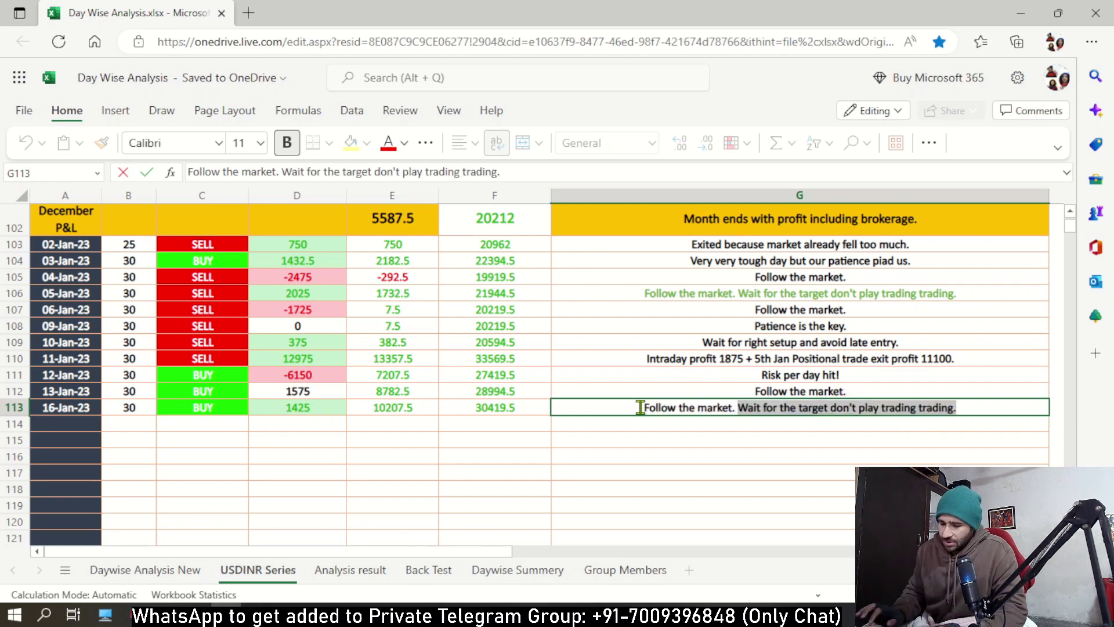
{"action": "key", "text": "Tab"}
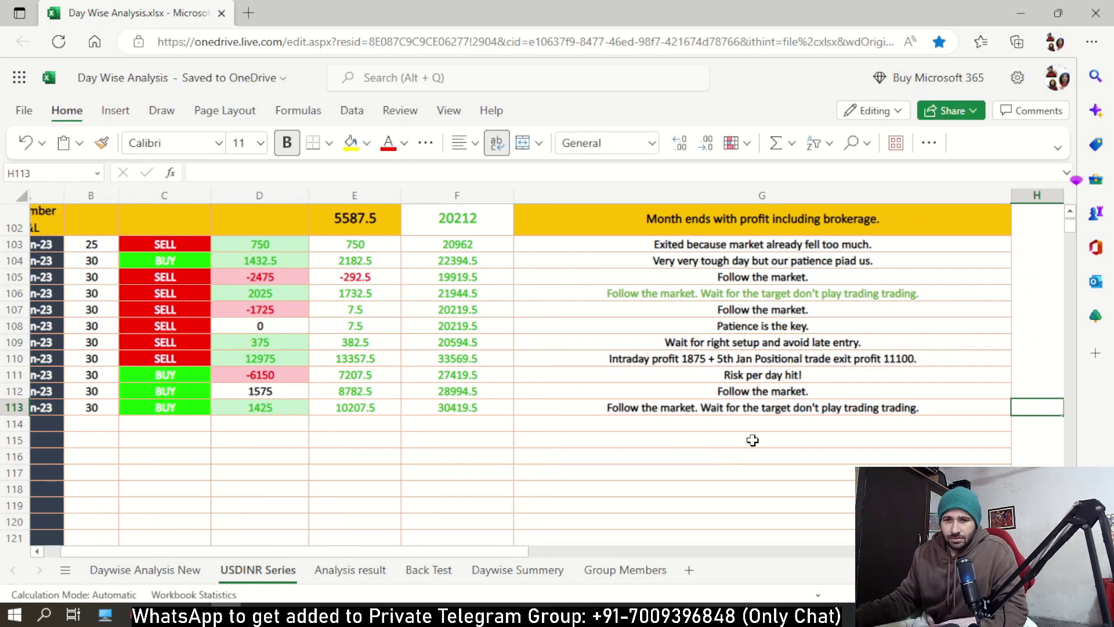
Step: Reword the ending of the 16-Jan-23 remark in G113 so it reads "Follow the market. Wait for the trading zone."
{"action": "left_click", "coordinate": [778, 411]}
{"action": "double_click", "coordinate": [752, 408]}
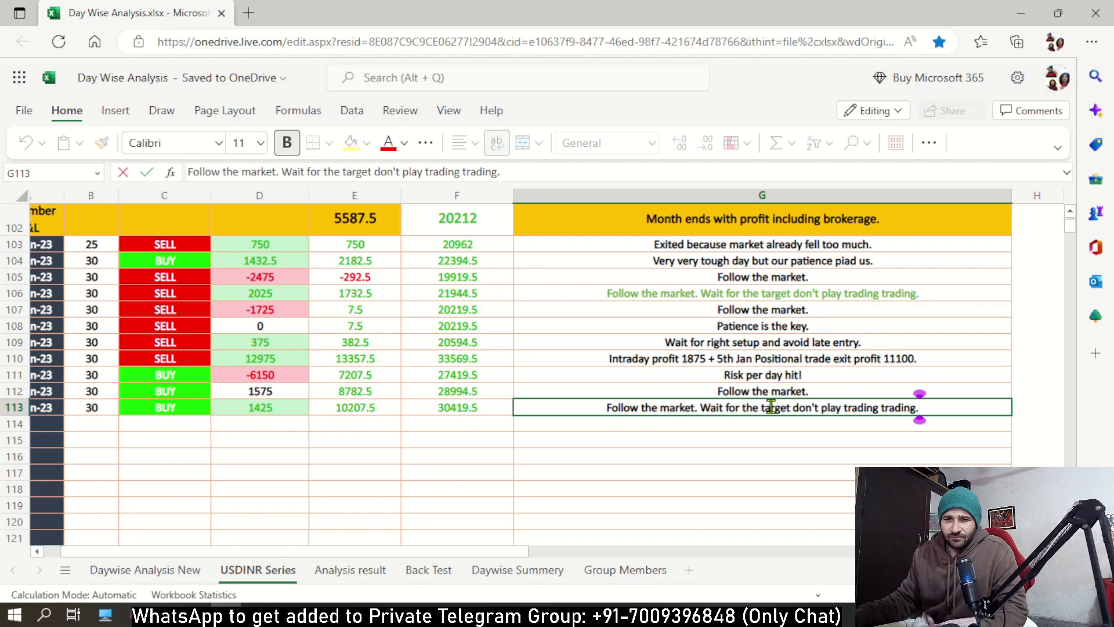
{"action": "left_click_drag", "start_coordinate": [768, 406], "coordinate": [928, 393]}
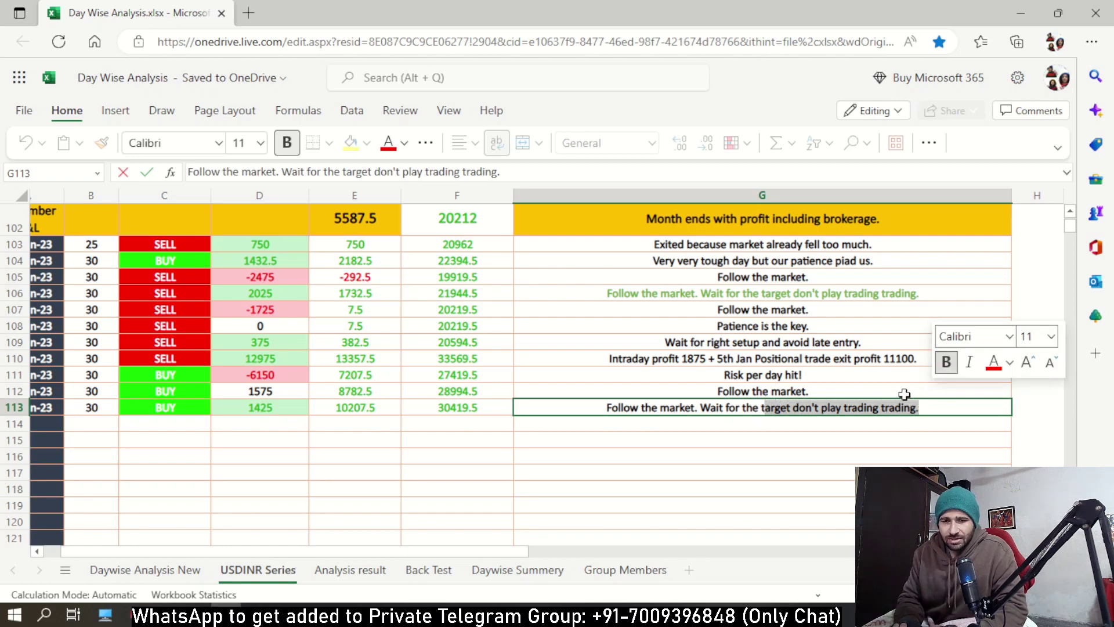
{"action": "type", "text": "trading zone."}
{"action": "left_click", "coordinate": [798, 440]}
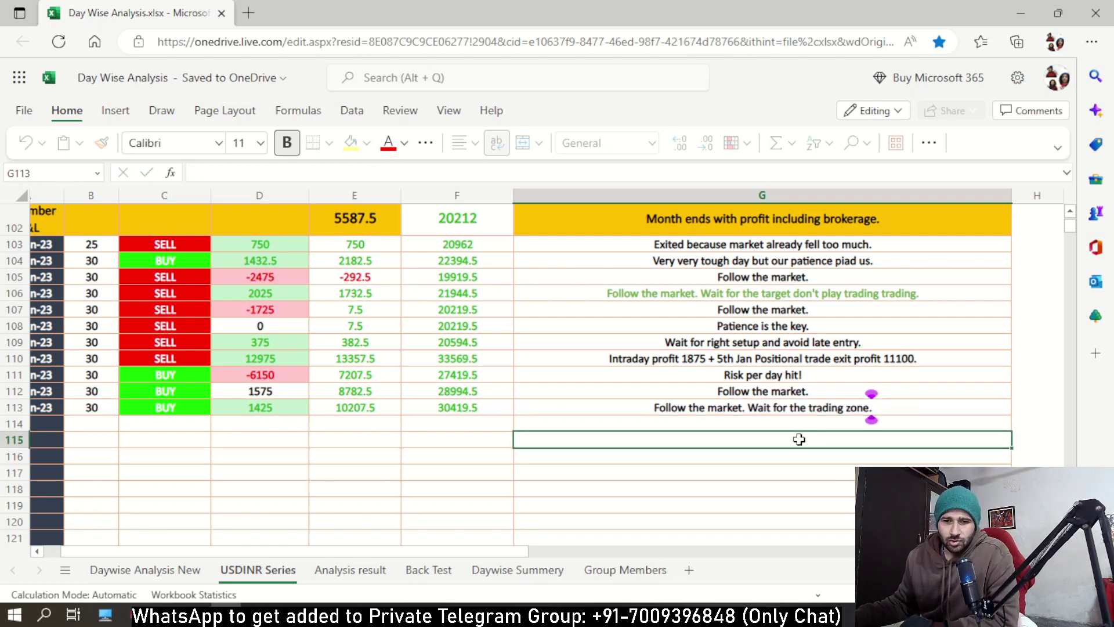
{"action": "left_click", "coordinate": [666, 408]}
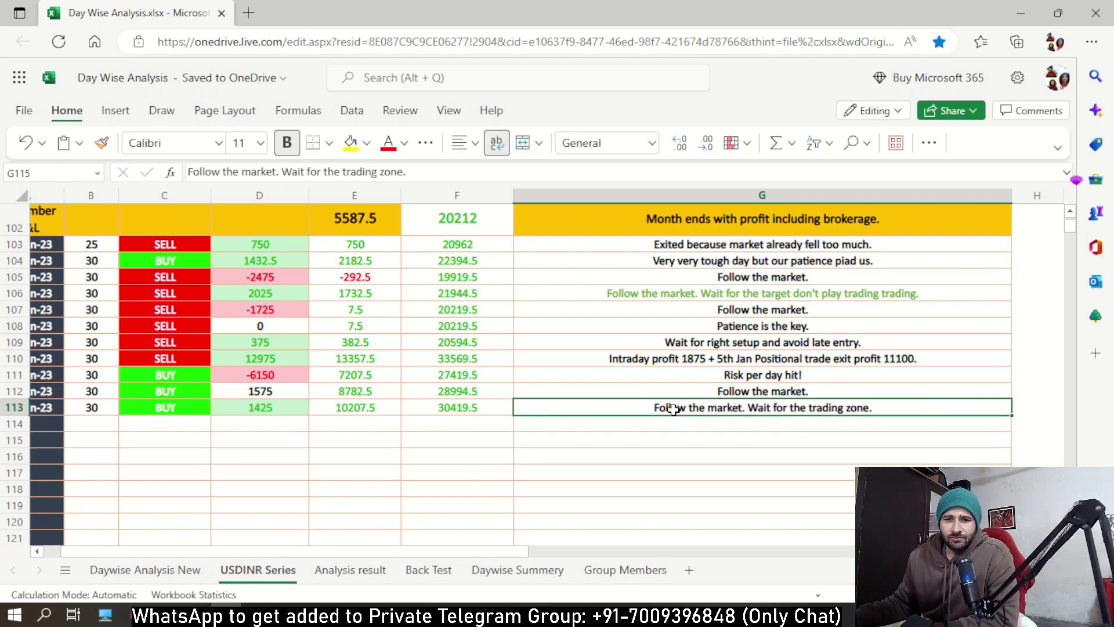
{"action": "left_click", "coordinate": [560, 469]}
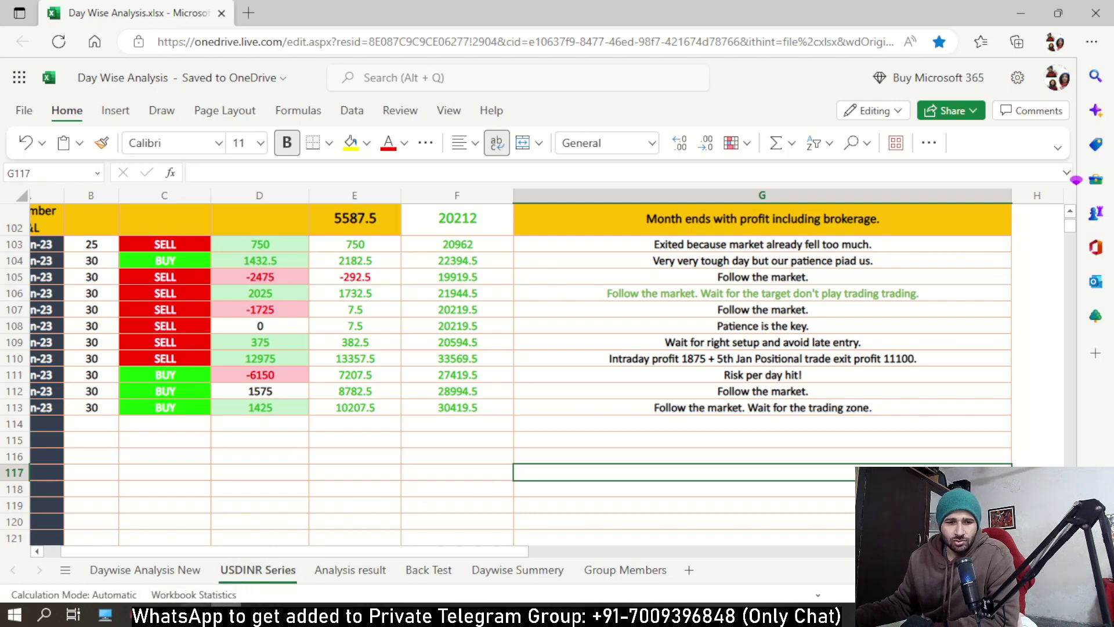
Step: Switch to the Kite chart of USDINR JAN FUT and examine the 16 Jan five-minute candles against the pivot levels and marked zones
{"action": "key", "text": "alt+Tab"}
{"action": "left_click", "coordinate": [448, 11]}
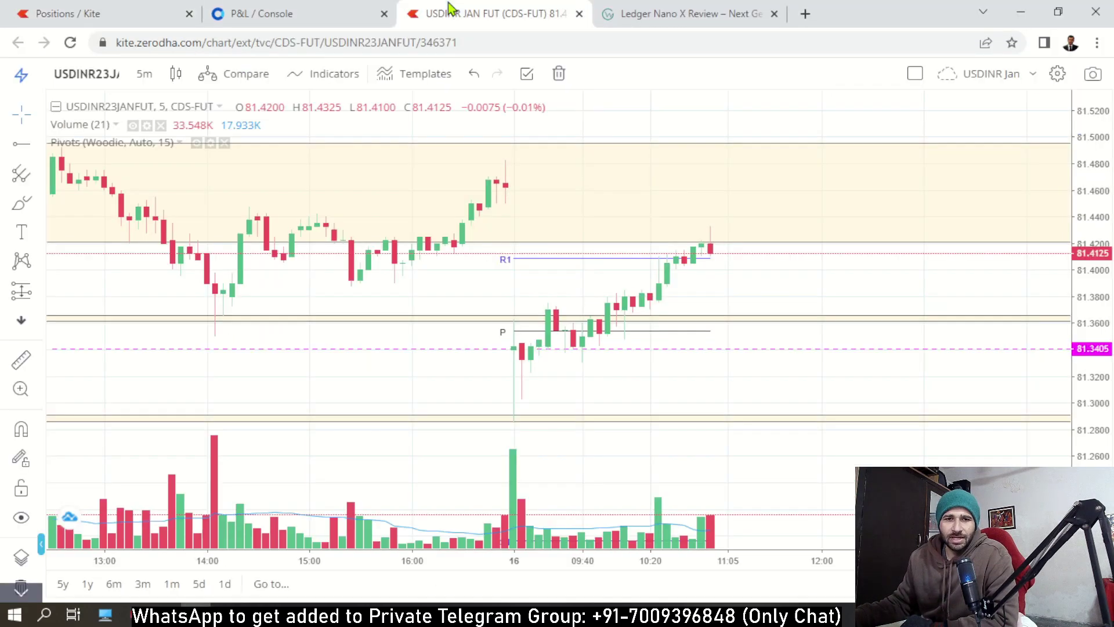
{"action": "left_click_drag", "start_coordinate": [559, 278], "coordinate": [504, 323]}
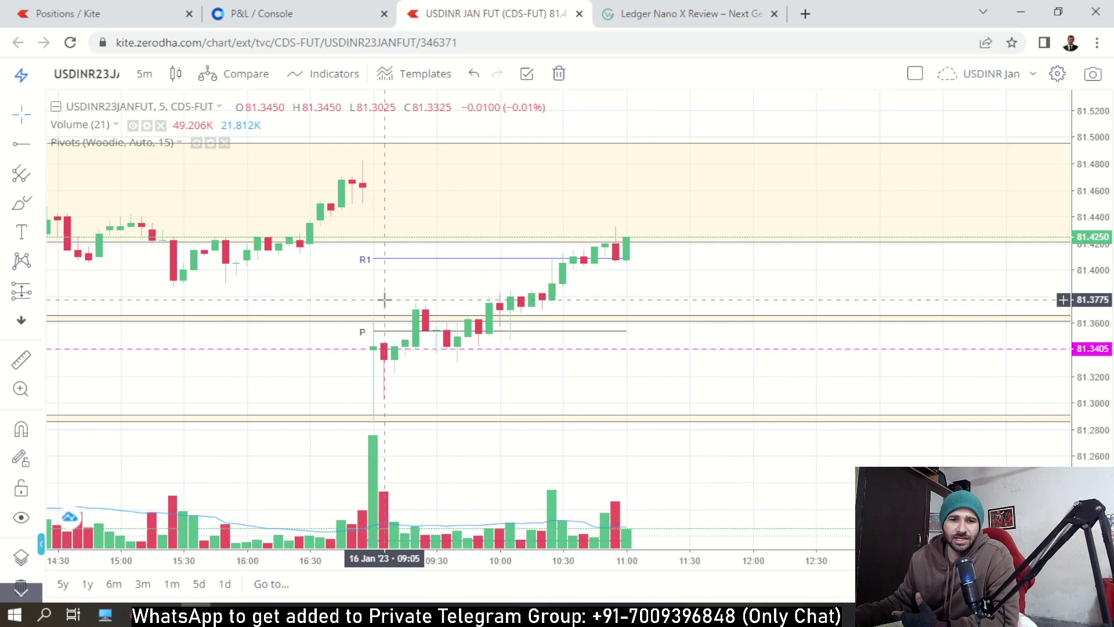
{"action": "left_click_drag", "start_coordinate": [385, 299], "coordinate": [405, 299]}
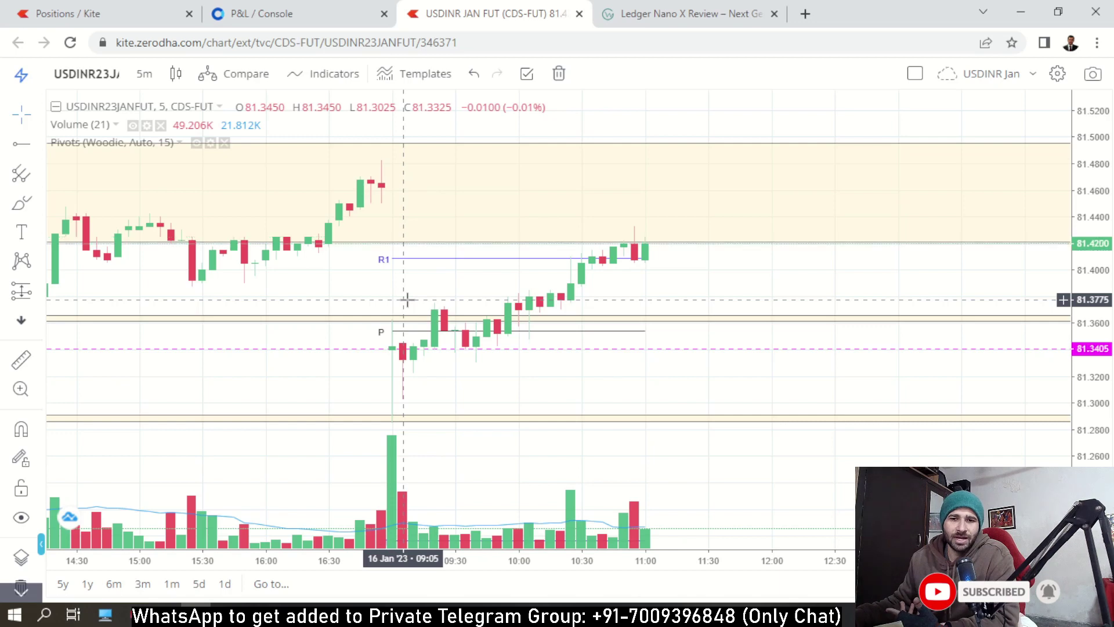
{"action": "left_click_drag", "start_coordinate": [407, 299], "coordinate": [418, 302]}
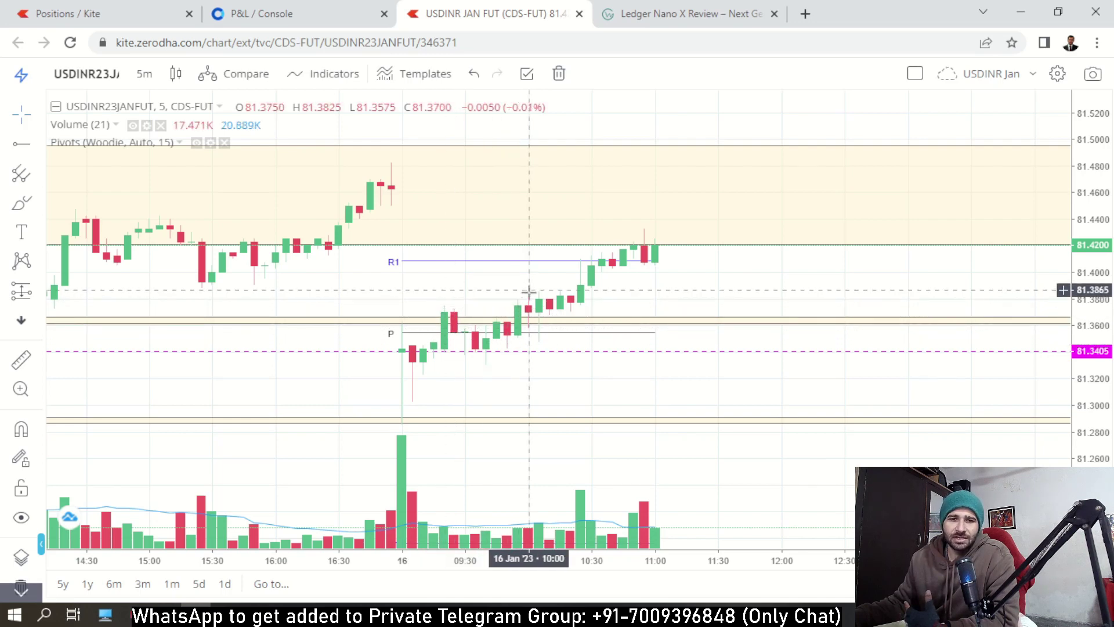
{"action": "left_click_drag", "start_coordinate": [515, 285], "coordinate": [499, 300]}
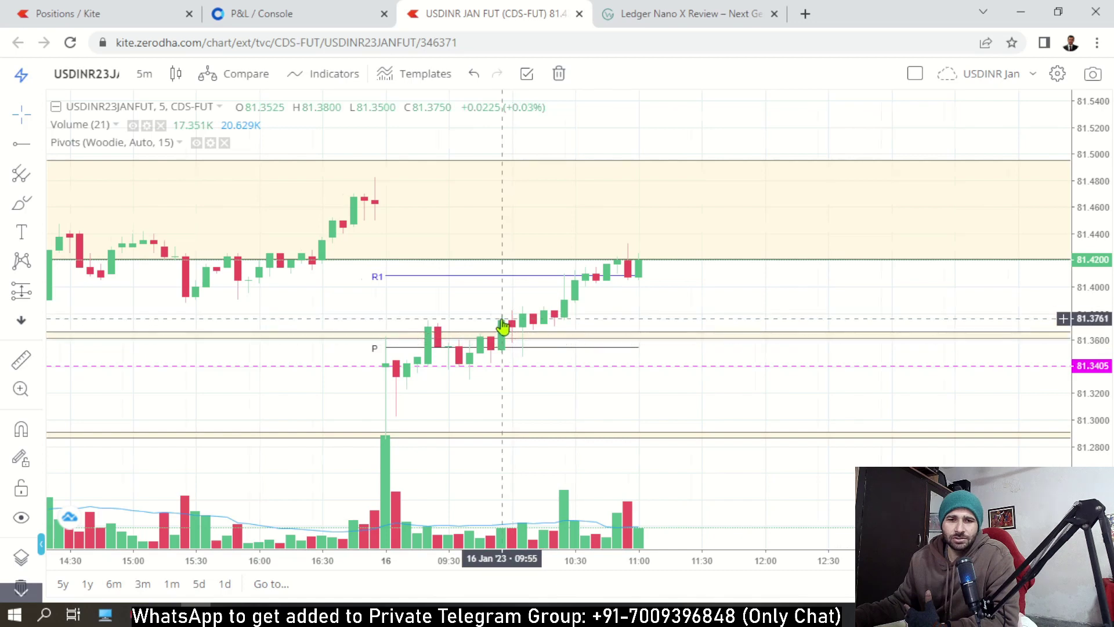
{"action": "left_click_drag", "start_coordinate": [503, 327], "coordinate": [491, 330]}
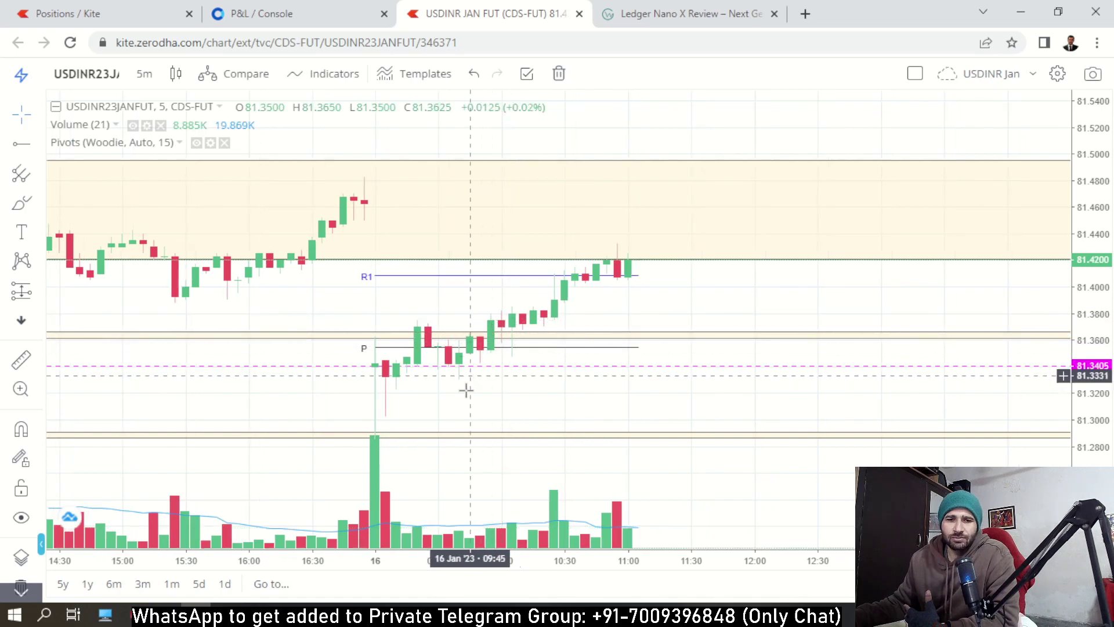
{"action": "left_click_drag", "start_coordinate": [458, 448], "coordinate": [476, 444]}
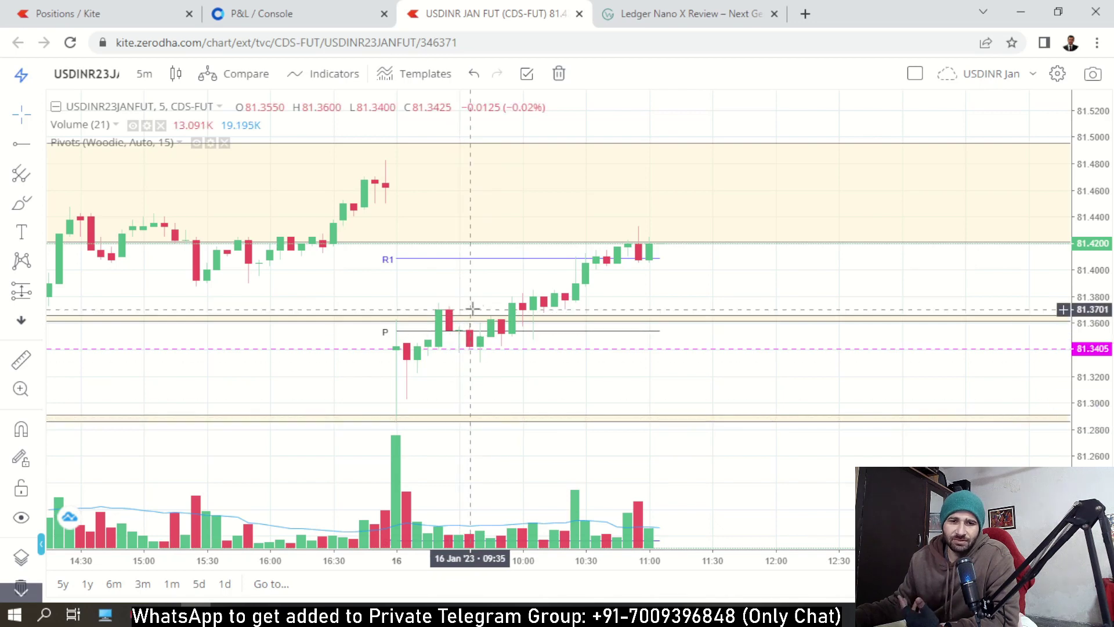
{"action": "left_click_drag", "start_coordinate": [474, 445], "coordinate": [466, 480]}
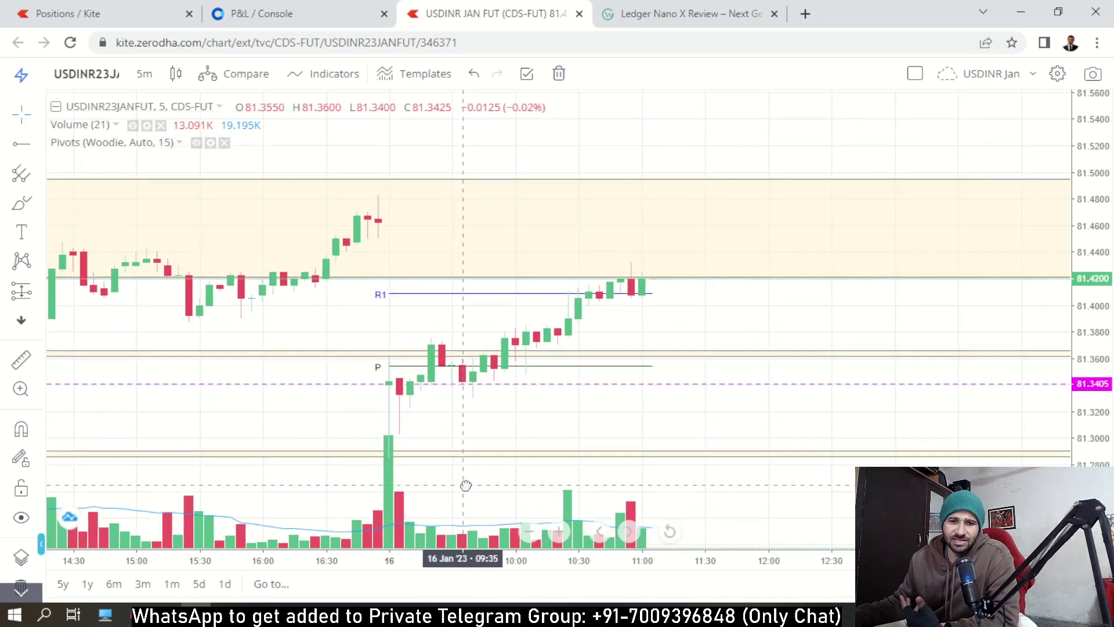
{"action": "left_click_drag", "start_coordinate": [630, 319], "coordinate": [590, 345]}
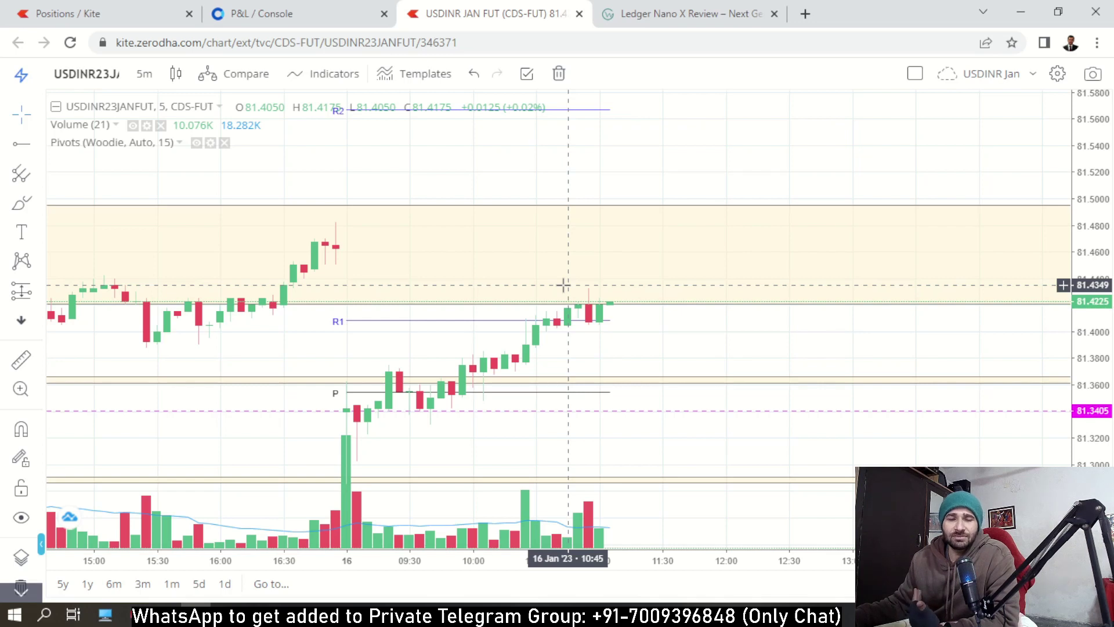
Step: View the USDINR JAN FUT P&L on the Kite positions page and return to the USDINR JAN FUT chart
{"action": "left_click", "coordinate": [132, 11]}
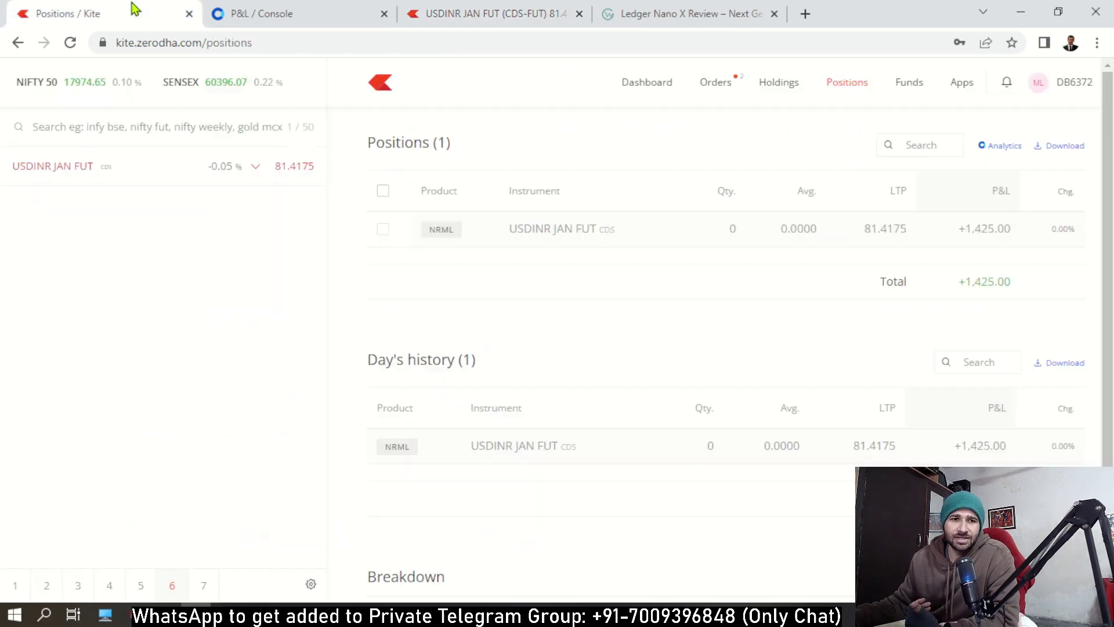
{"action": "left_click_drag", "start_coordinate": [923, 231], "coordinate": [1003, 228]}
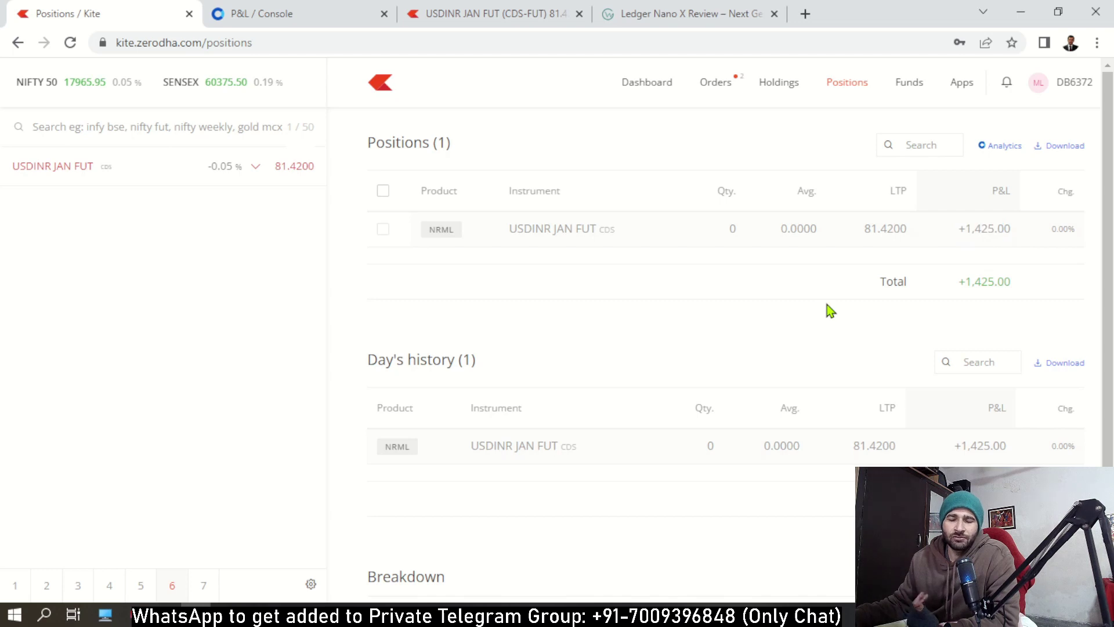
{"action": "left_click_drag", "start_coordinate": [994, 228], "coordinate": [951, 232]}
{"action": "left_click", "coordinate": [458, 13]}
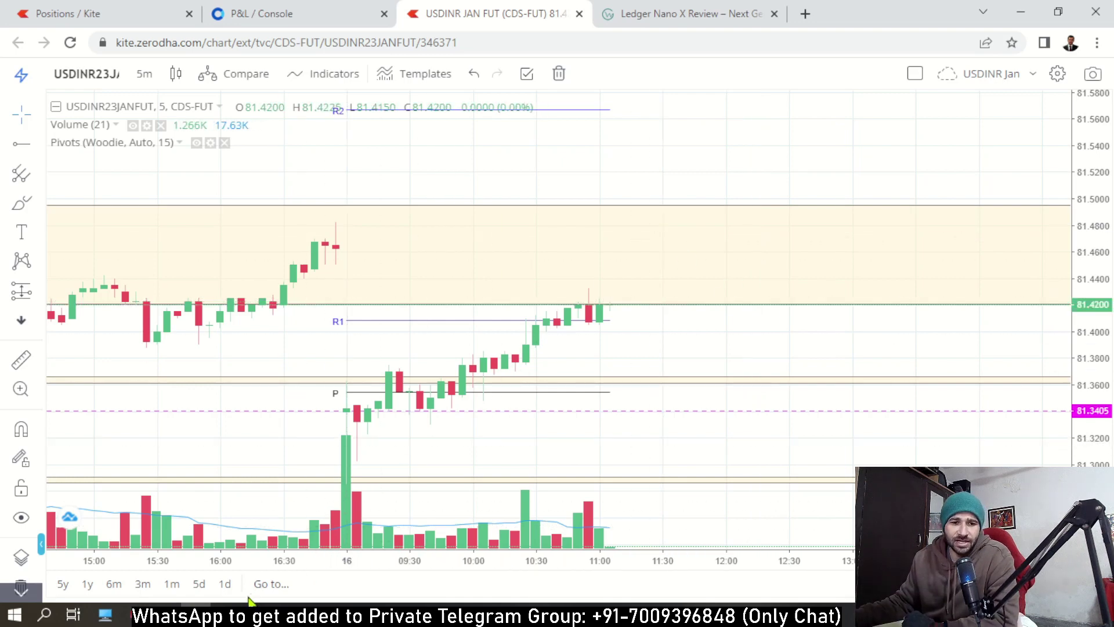
Step: Return to the Excel workbook and review the December, November, October and September monthly P&L totals in column E
{"action": "left_click", "coordinate": [253, 614]}
{"action": "scroll", "coordinate": [335, 385], "scroll_direction": "up", "scroll_amount": 5}
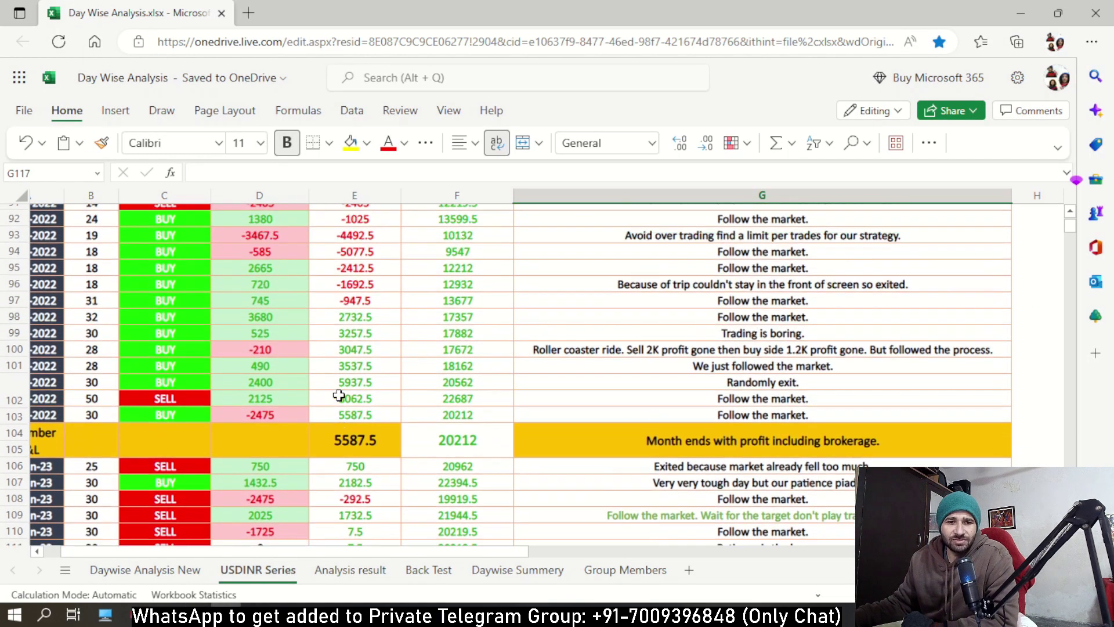
{"action": "left_click", "coordinate": [355, 457]}
{"action": "scroll", "coordinate": [330, 492], "scroll_direction": "up", "scroll_amount": 4}
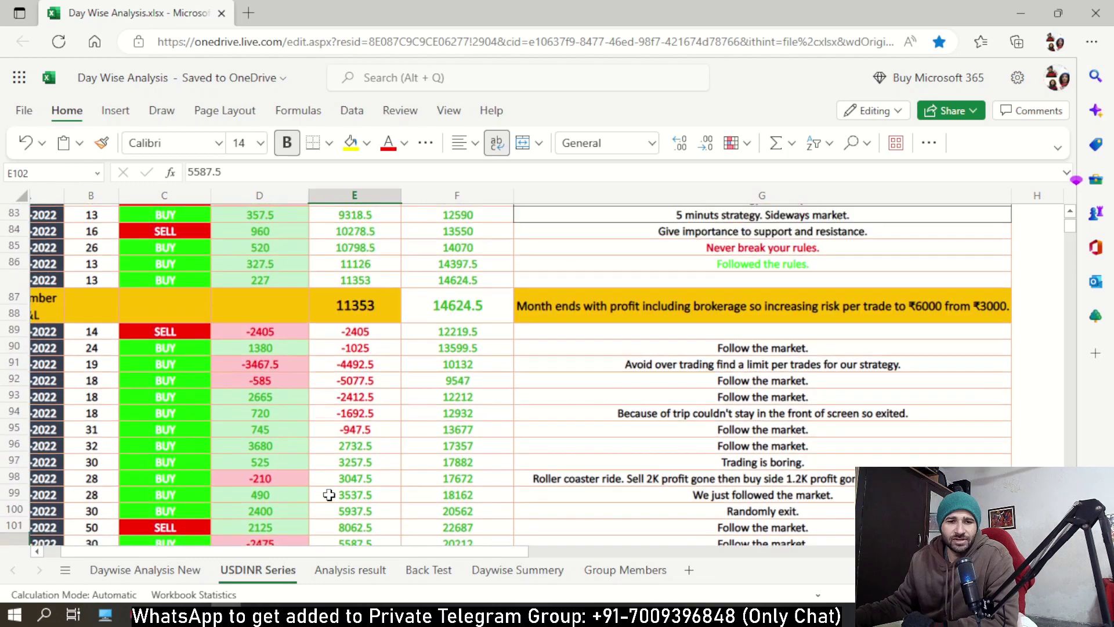
{"action": "left_click", "coordinate": [340, 399]}
{"action": "scroll", "coordinate": [306, 484], "scroll_direction": "up", "scroll_amount": 4}
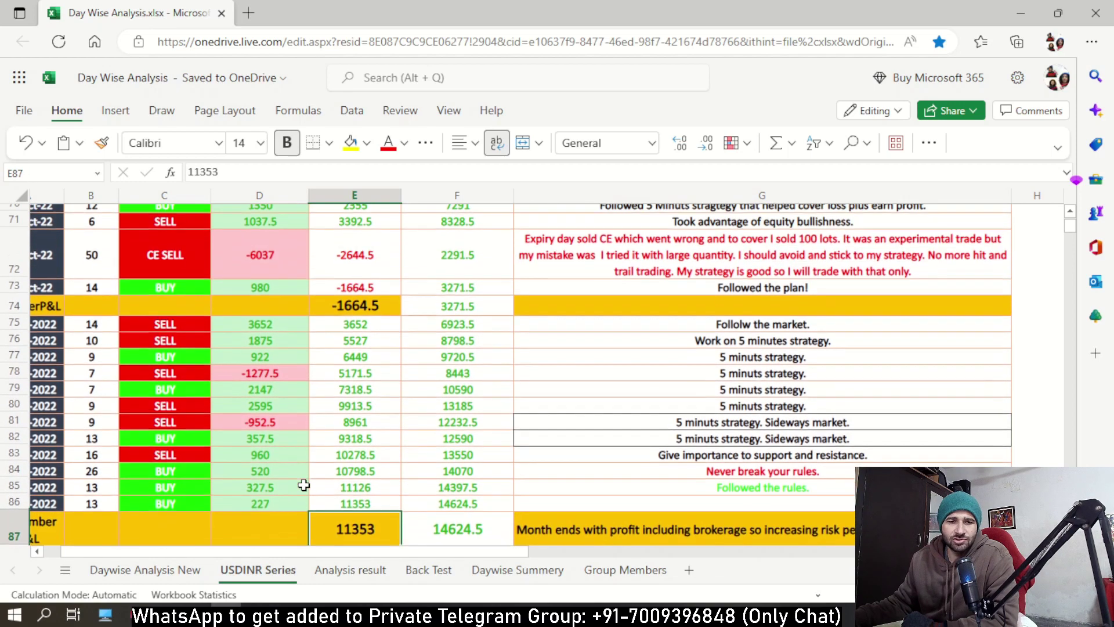
{"action": "left_click", "coordinate": [339, 380]}
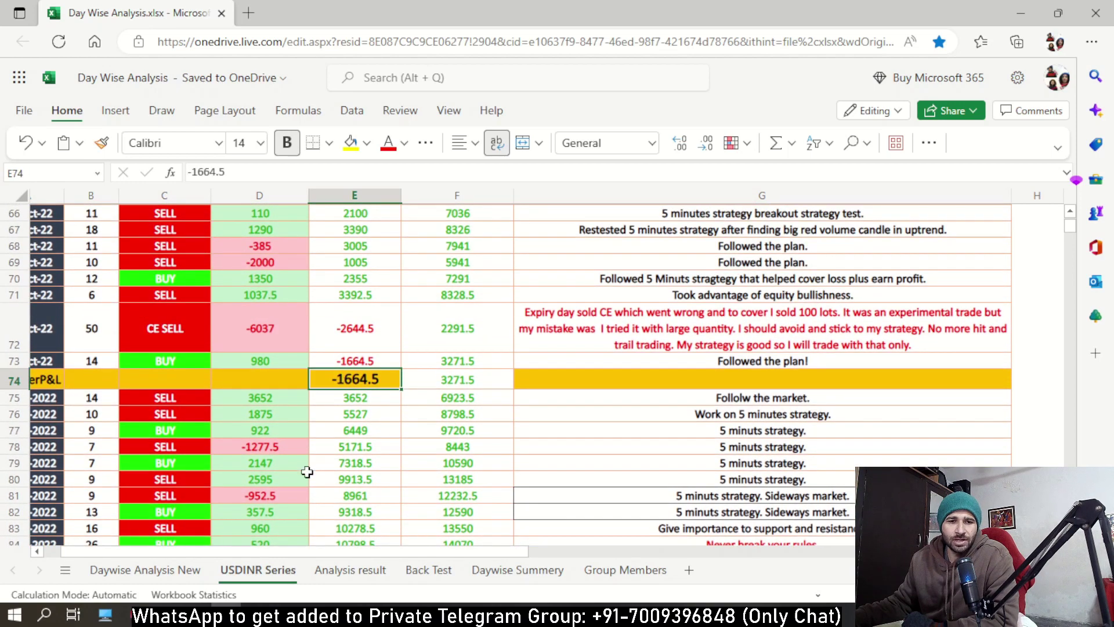
{"action": "scroll", "coordinate": [306, 471], "scroll_direction": "up", "scroll_amount": 1}
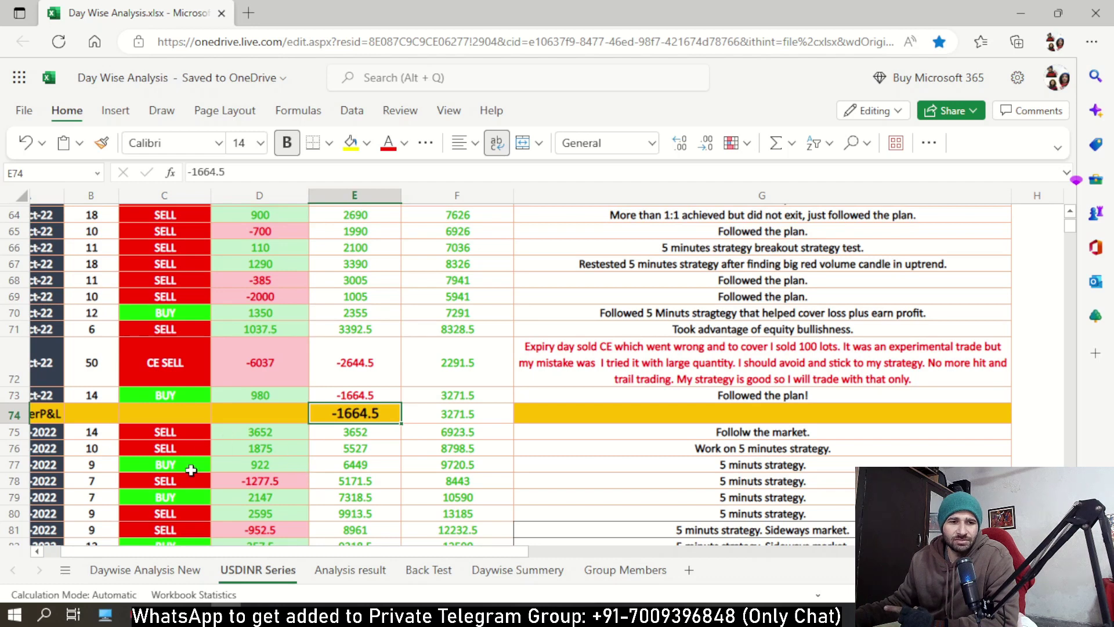
{"action": "left_click_drag", "start_coordinate": [185, 557], "coordinate": [157, 557]}
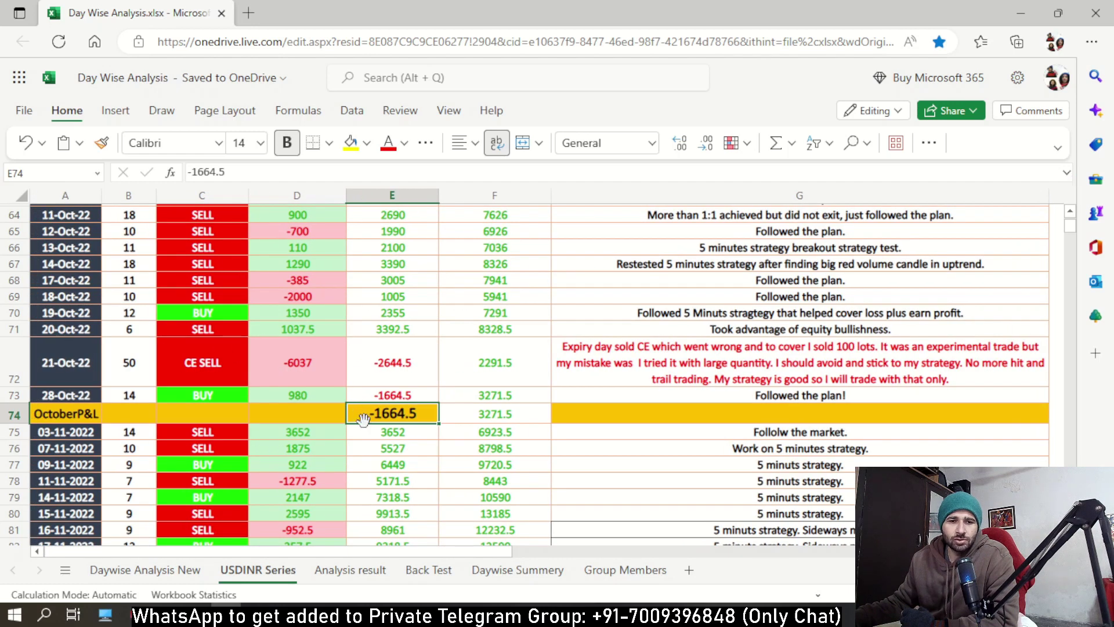
{"action": "scroll", "coordinate": [325, 433], "scroll_direction": "up", "scroll_amount": 3}
{"action": "left_click", "coordinate": [373, 328]}
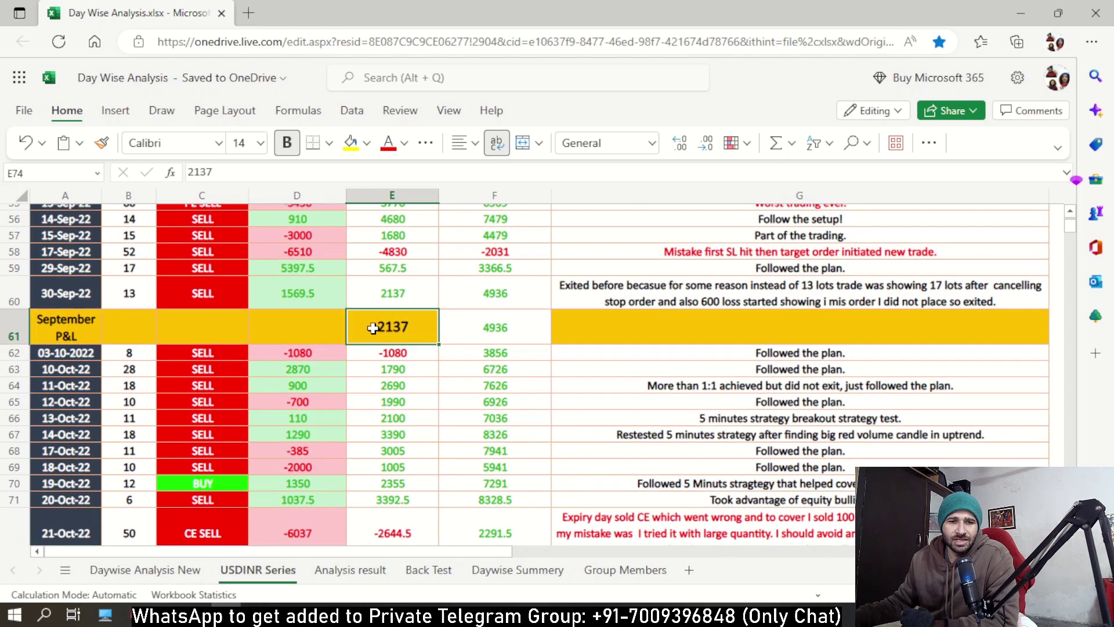
Step: Go back to the January 2023 rows and review the running total in E112 and the 16-Jan-23 entry
{"action": "scroll", "coordinate": [326, 409], "scroll_direction": "down", "scroll_amount": 8}
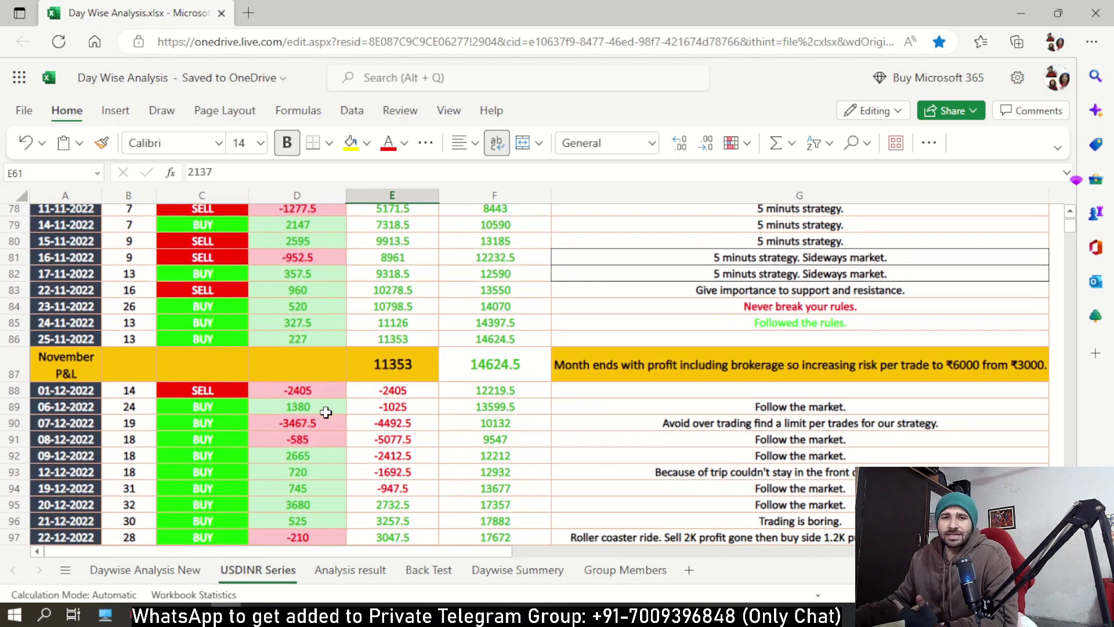
{"action": "scroll", "coordinate": [326, 412], "scroll_direction": "down", "scroll_amount": 8}
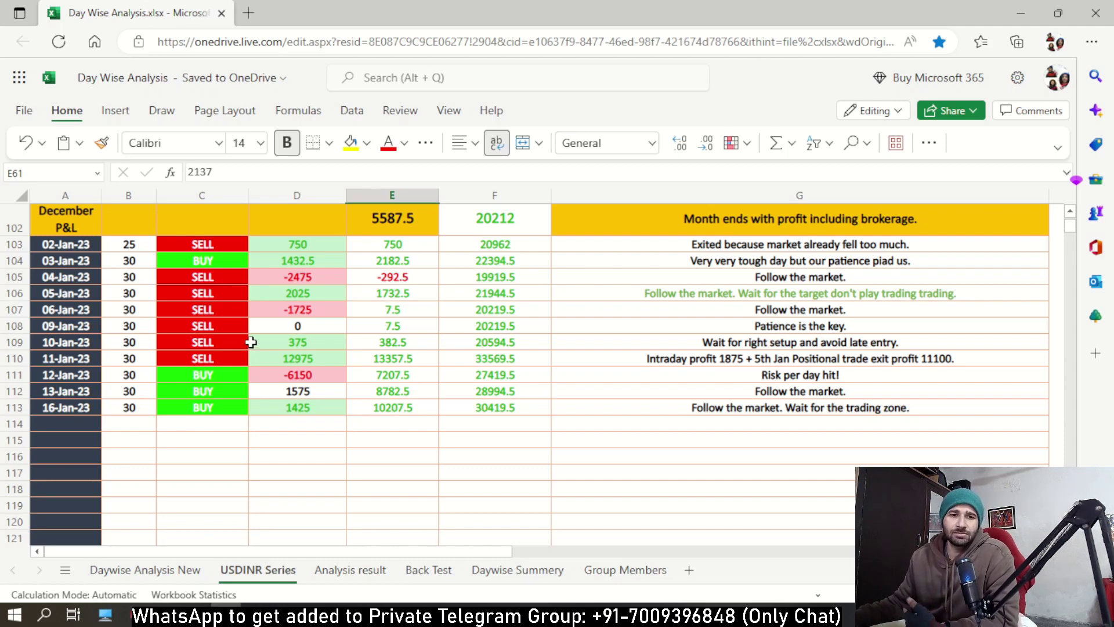
{"action": "left_click", "coordinate": [377, 389]}
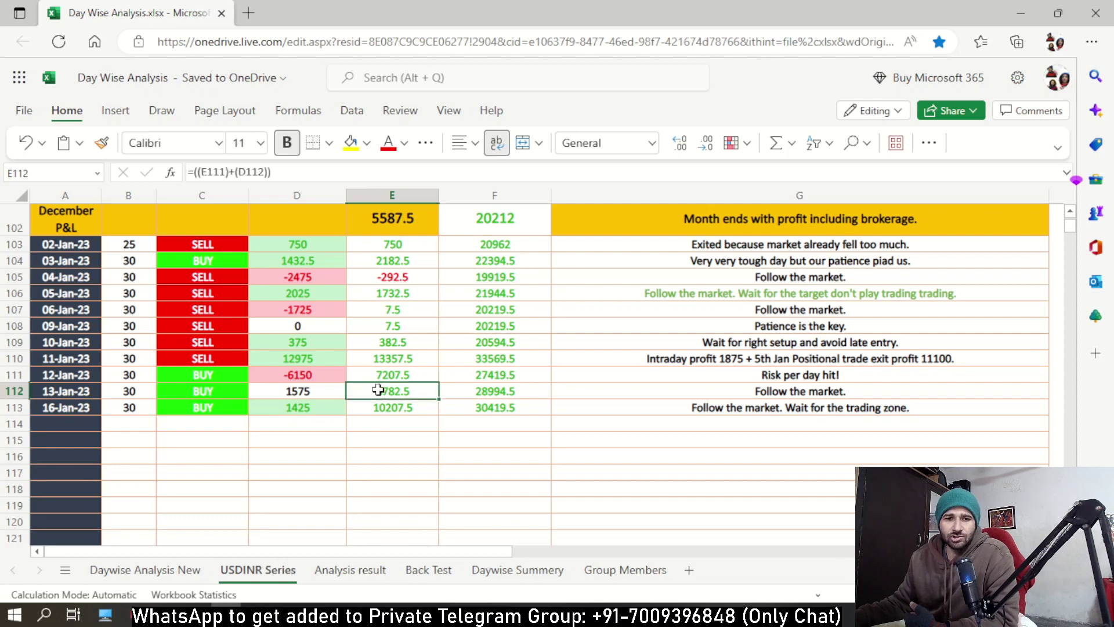
{"action": "left_click", "coordinate": [349, 455]}
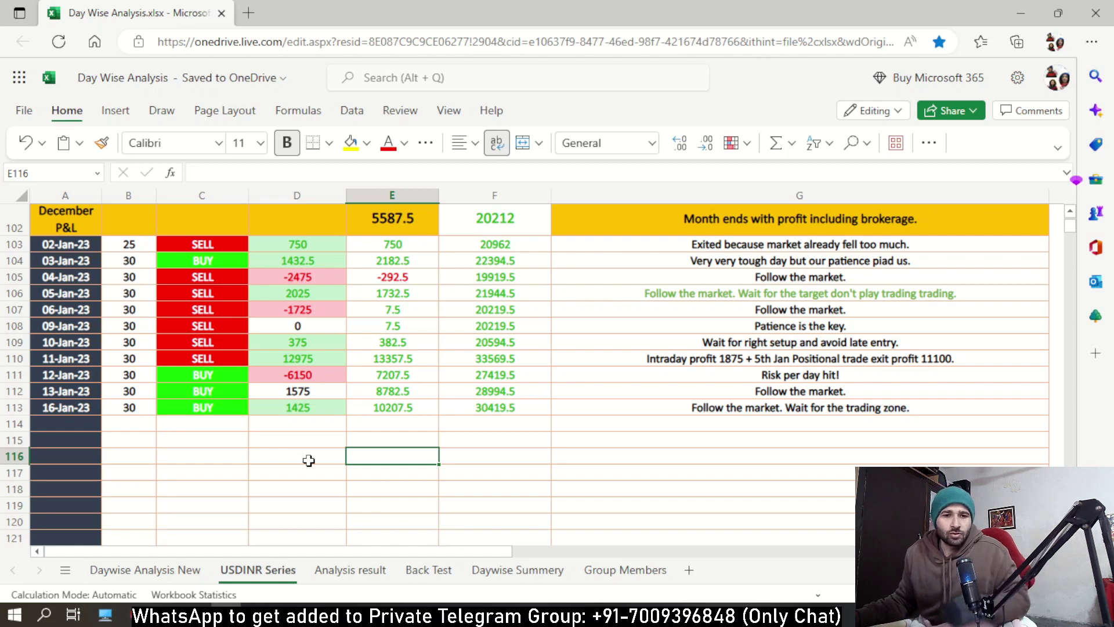
{"action": "left_click", "coordinate": [293, 424]}
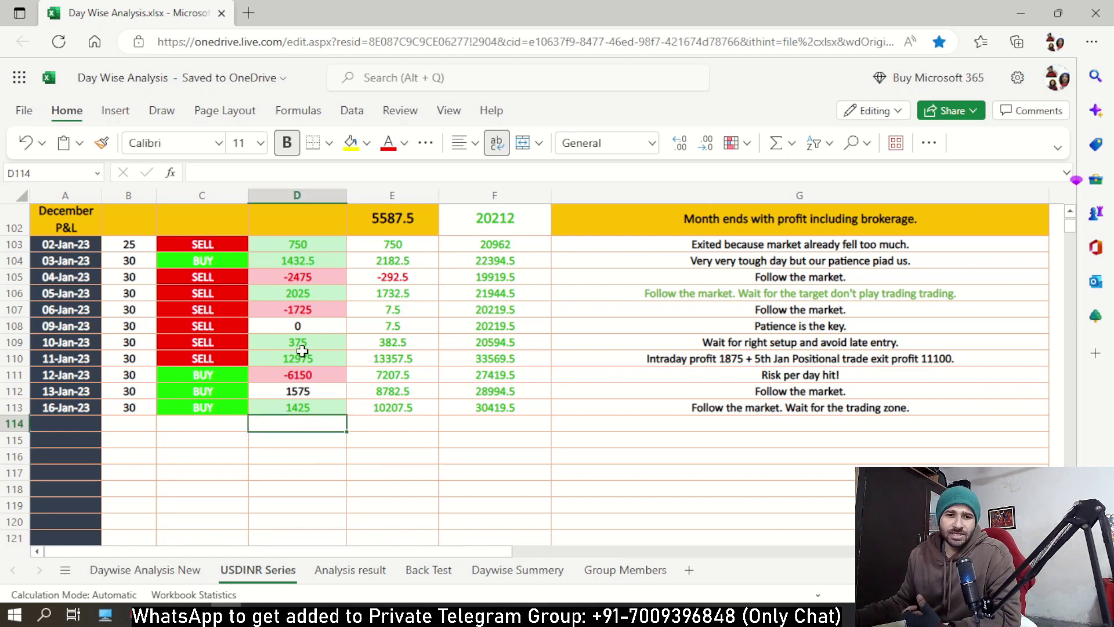
{"action": "left_click", "coordinate": [75, 411]}
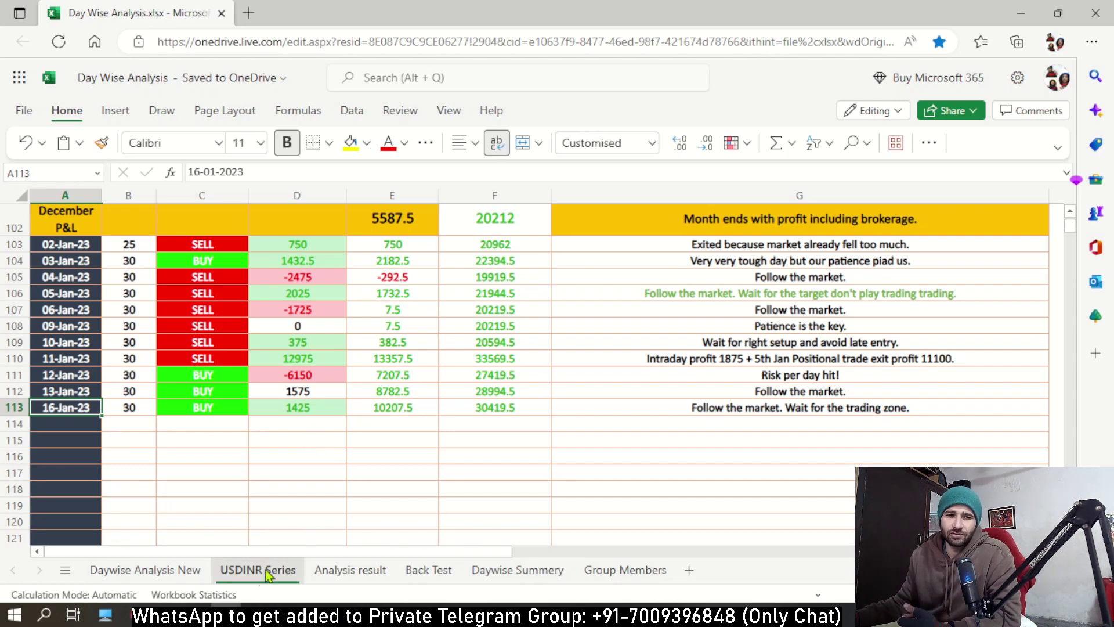
Step: Switch back to the Kite chart and inspect the 16 Jan price rise around the R1 pivot level
{"action": "left_click", "coordinate": [191, 615]}
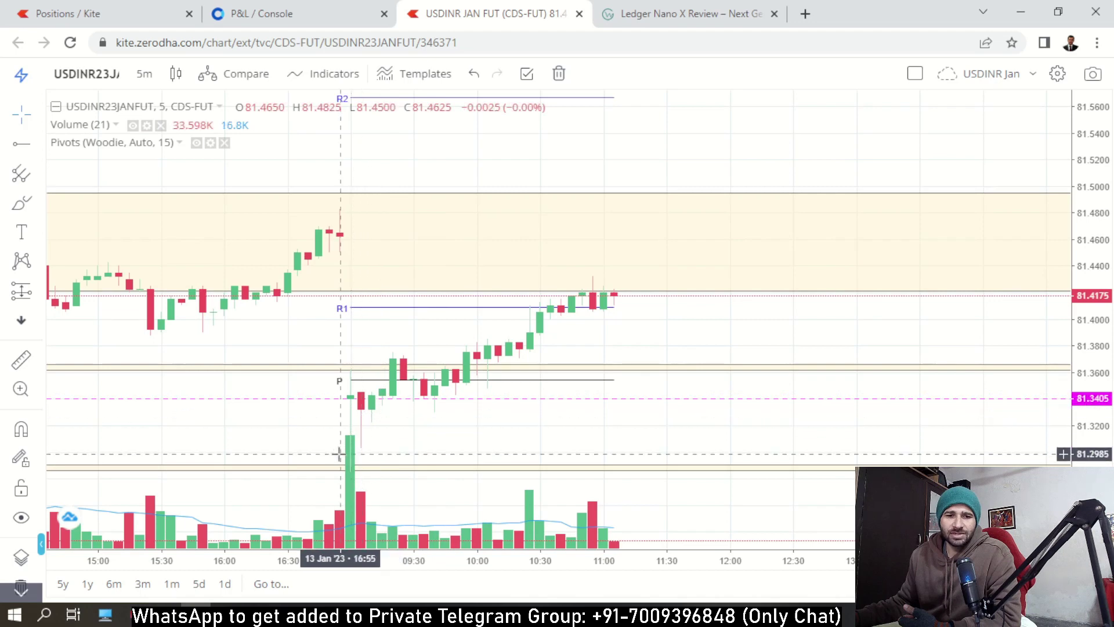
{"action": "left_click", "coordinate": [389, 365]}
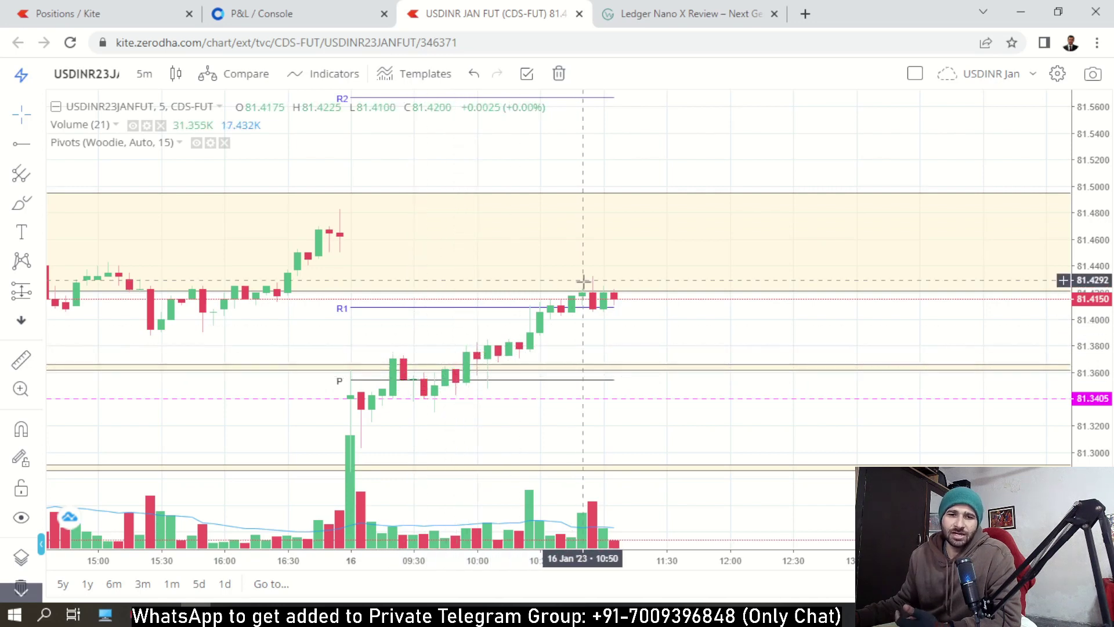
{"action": "left_click_drag", "start_coordinate": [549, 327], "coordinate": [540, 336]}
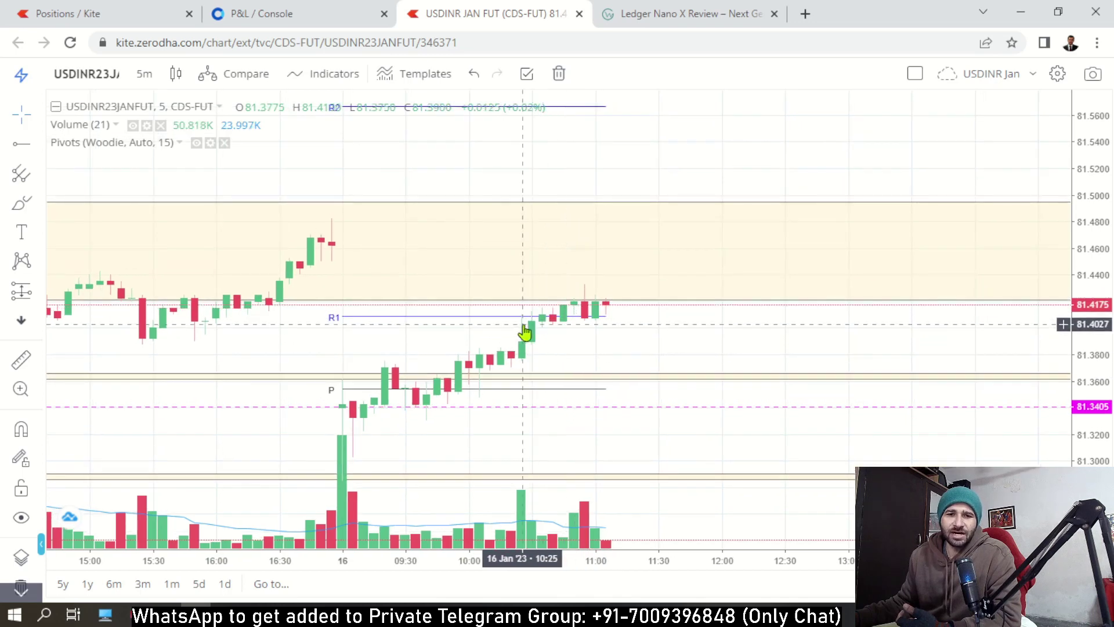